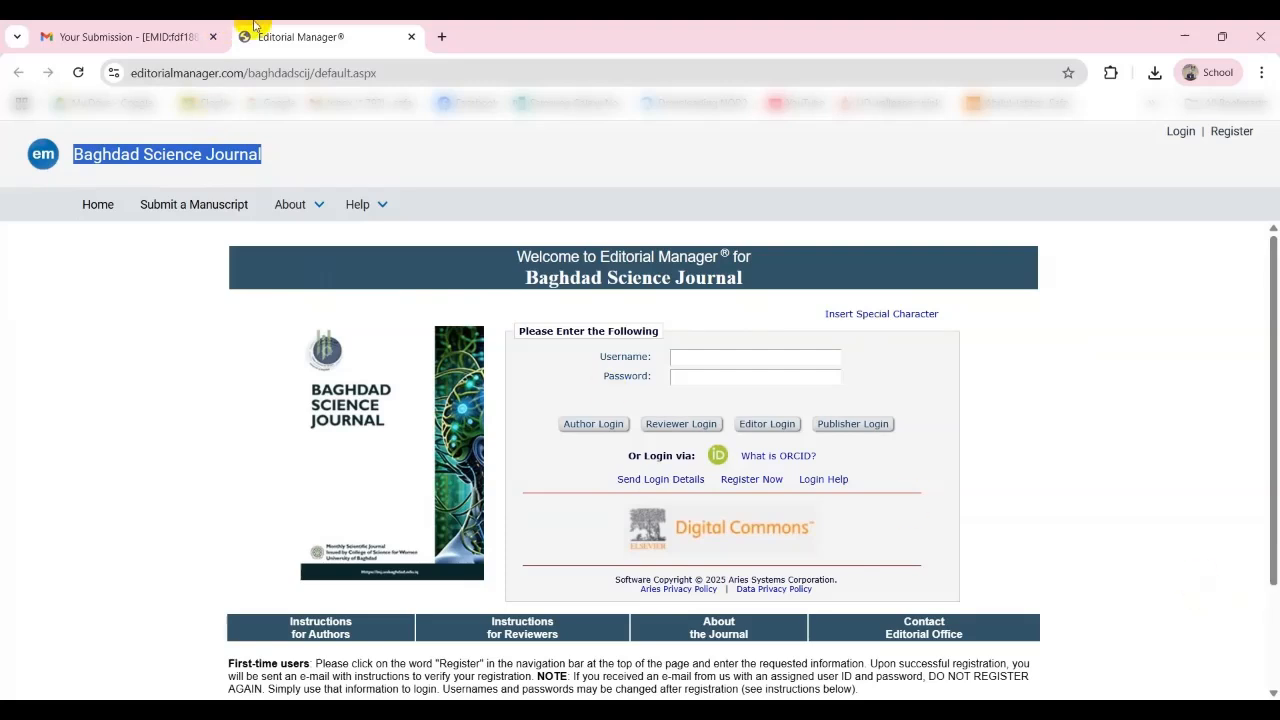
# - Switch to the Baghdad Science Journal revision e-mail in Gmail and examine the paper title and the three required upload files
pyautogui.click(165, 35)
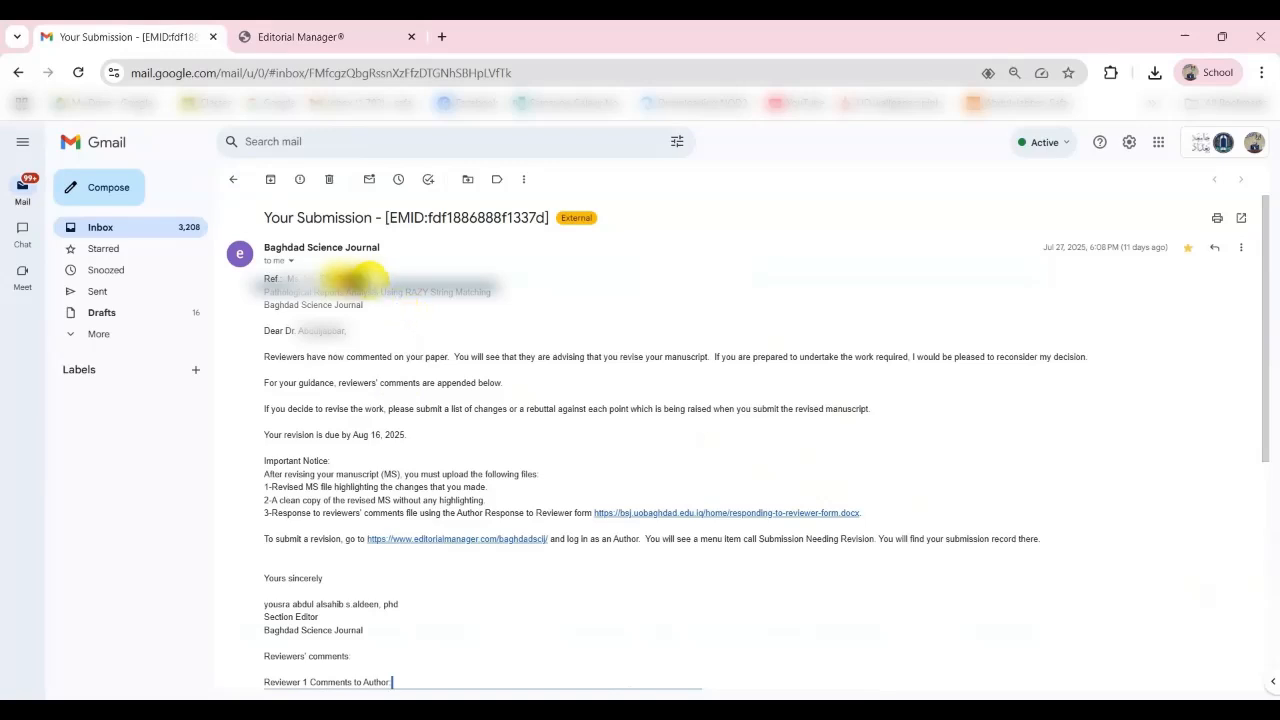
pyautogui.moveTo(495, 292); pyautogui.dragTo(262, 290)
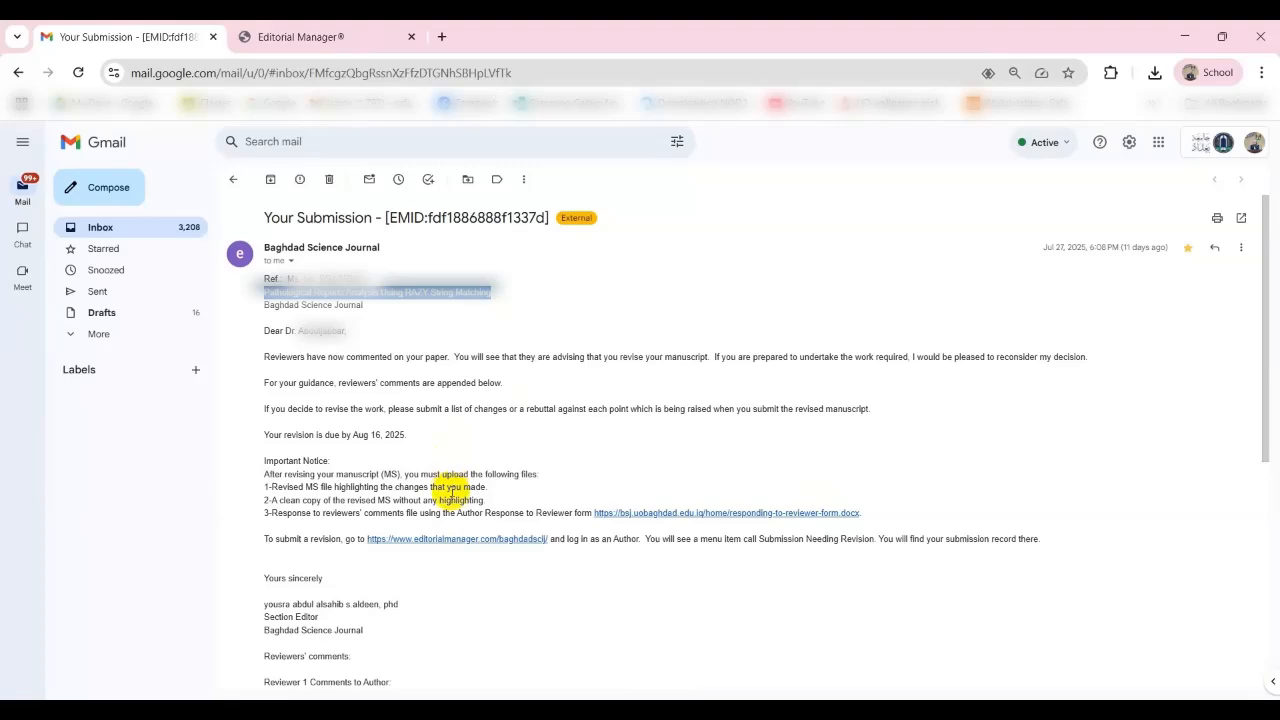
pyautogui.moveTo(457, 513); pyautogui.dragTo(346, 487)
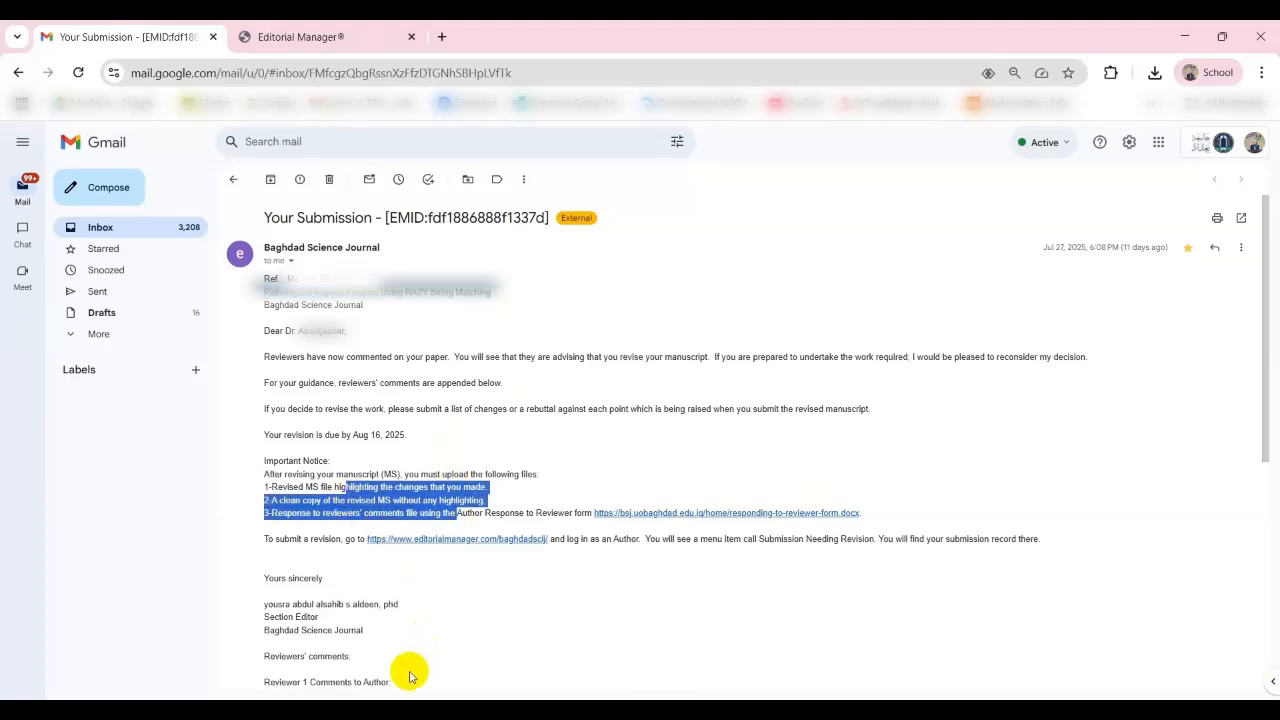
pyautogui.moveTo(395, 678); pyautogui.dragTo(360, 685)
pyautogui.scroll(3, 648, 464)
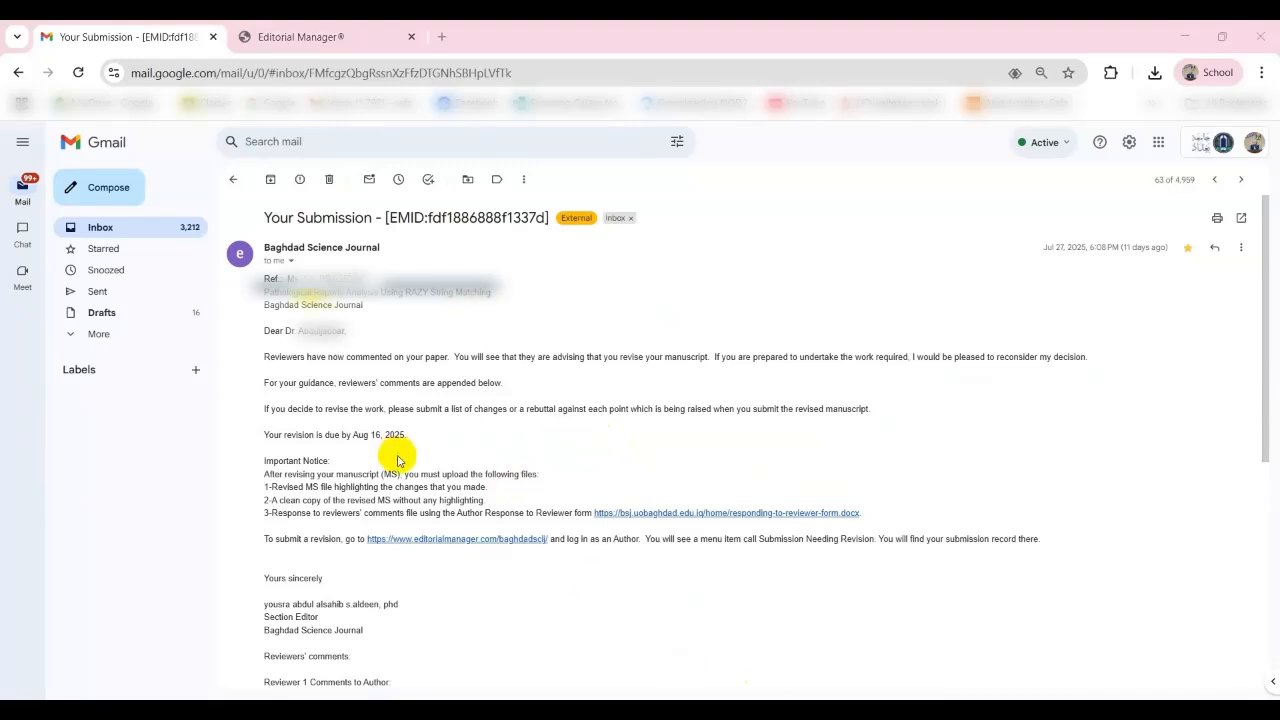
pyautogui.moveTo(268, 474); pyautogui.dragTo(508, 474)
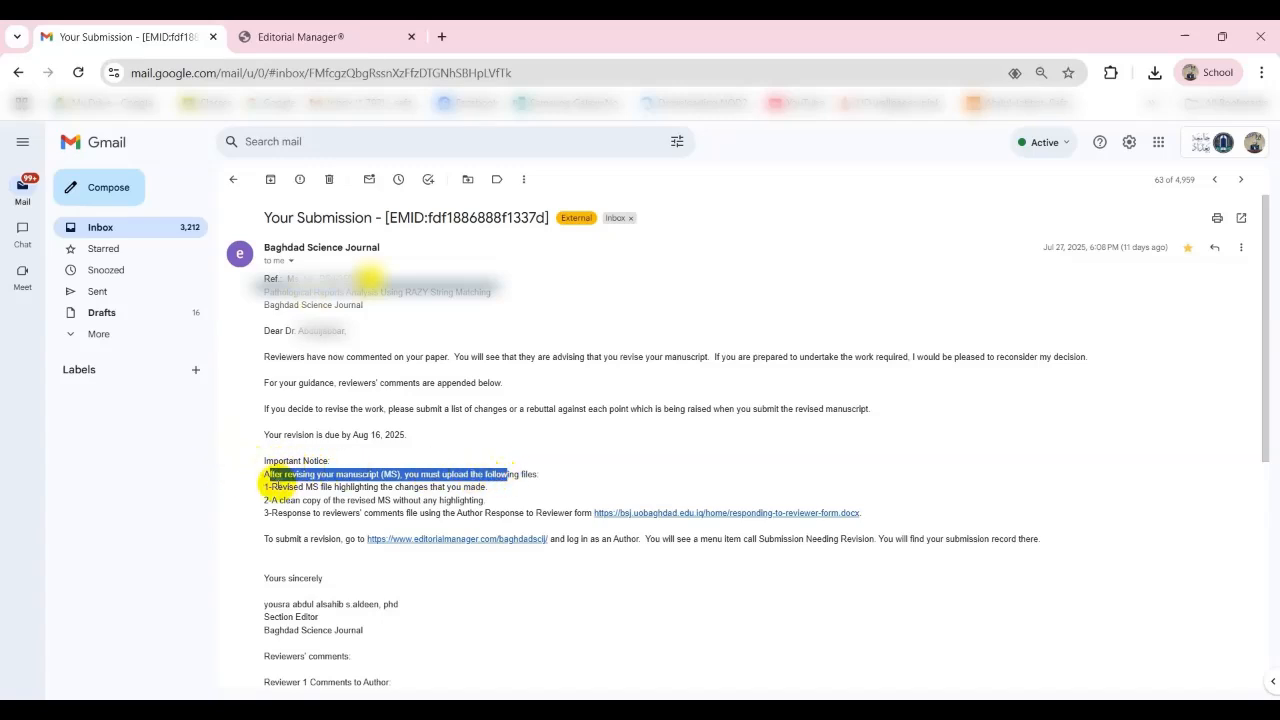
pyautogui.doubleClick(276, 486)
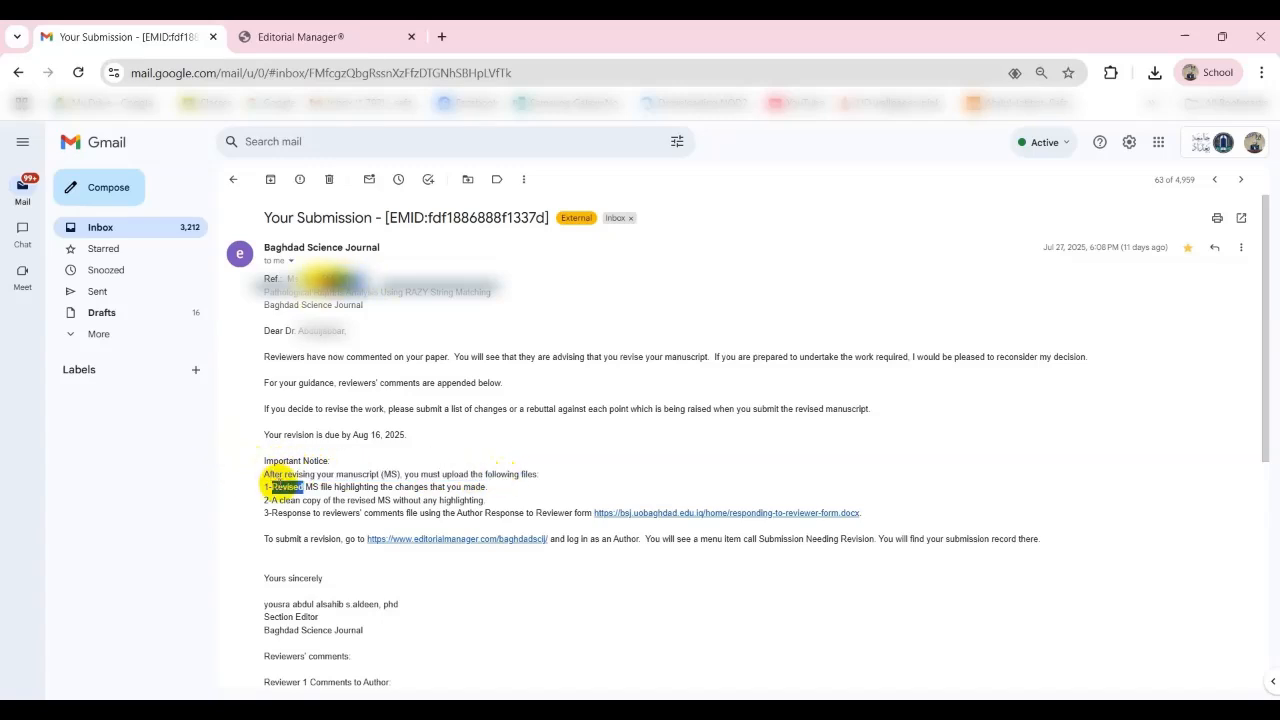
pyautogui.doubleClick(356, 487)
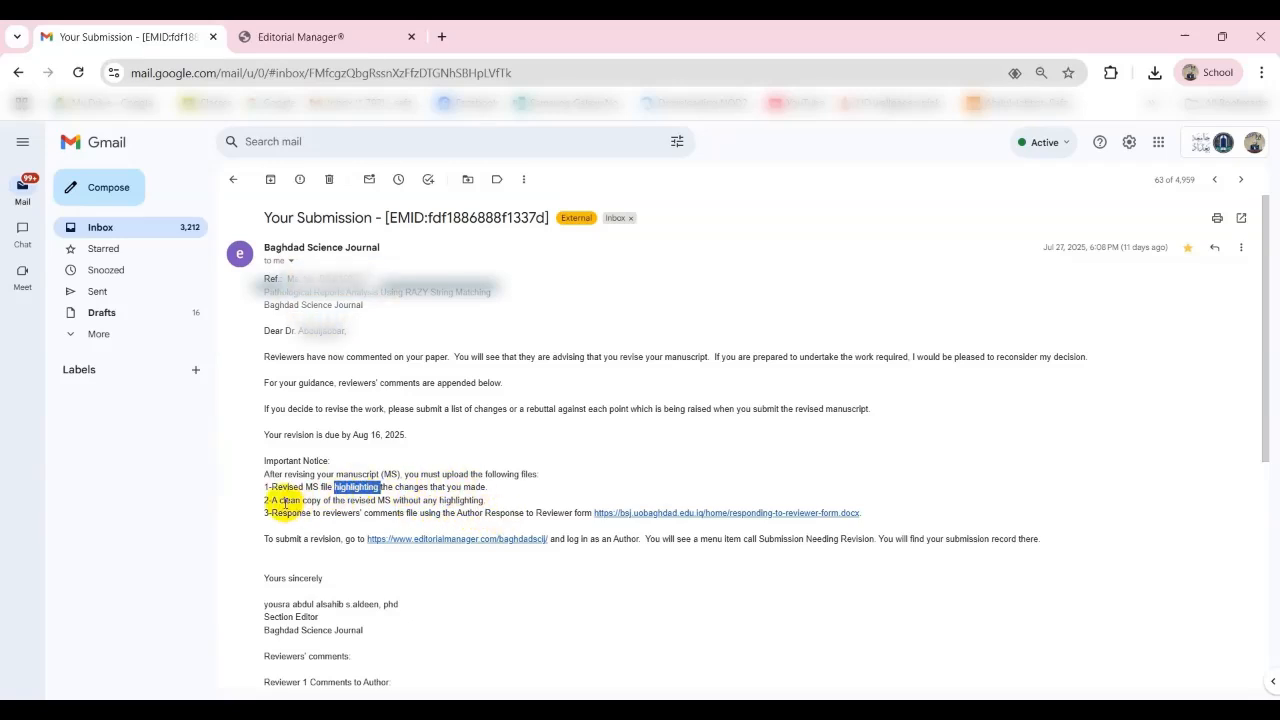
pyautogui.click(284, 502)
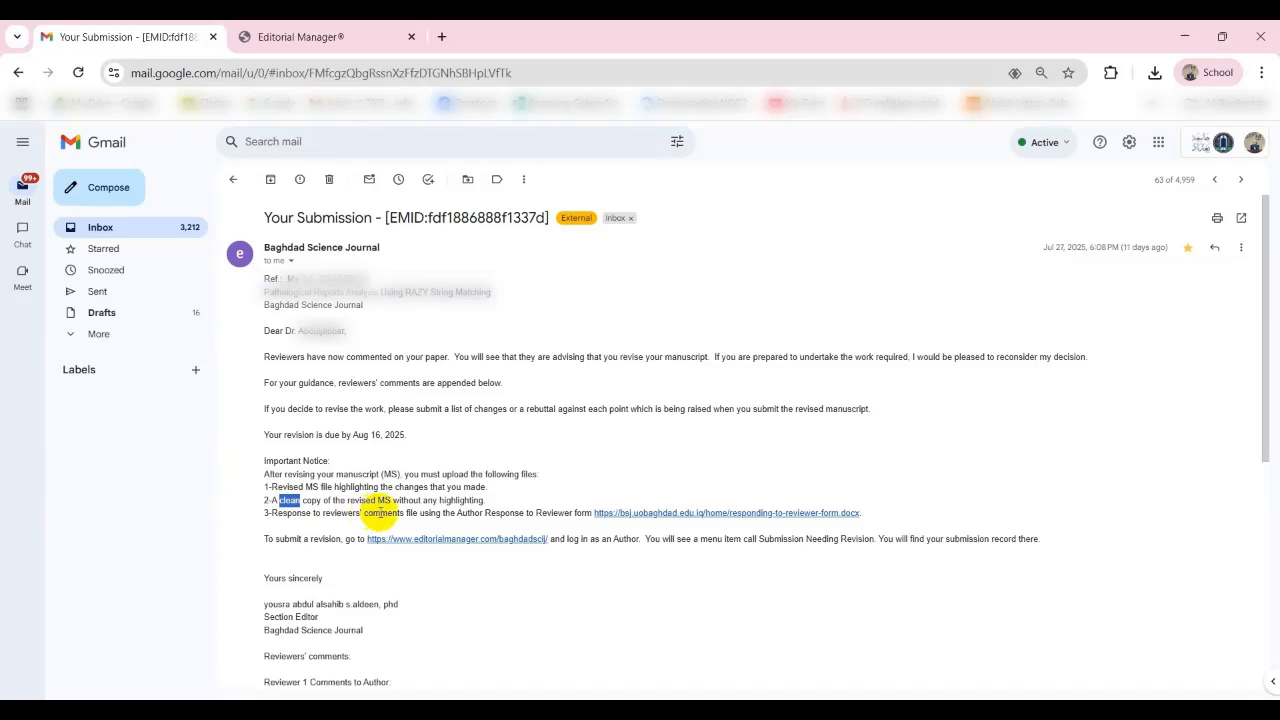
pyautogui.click(290, 512)
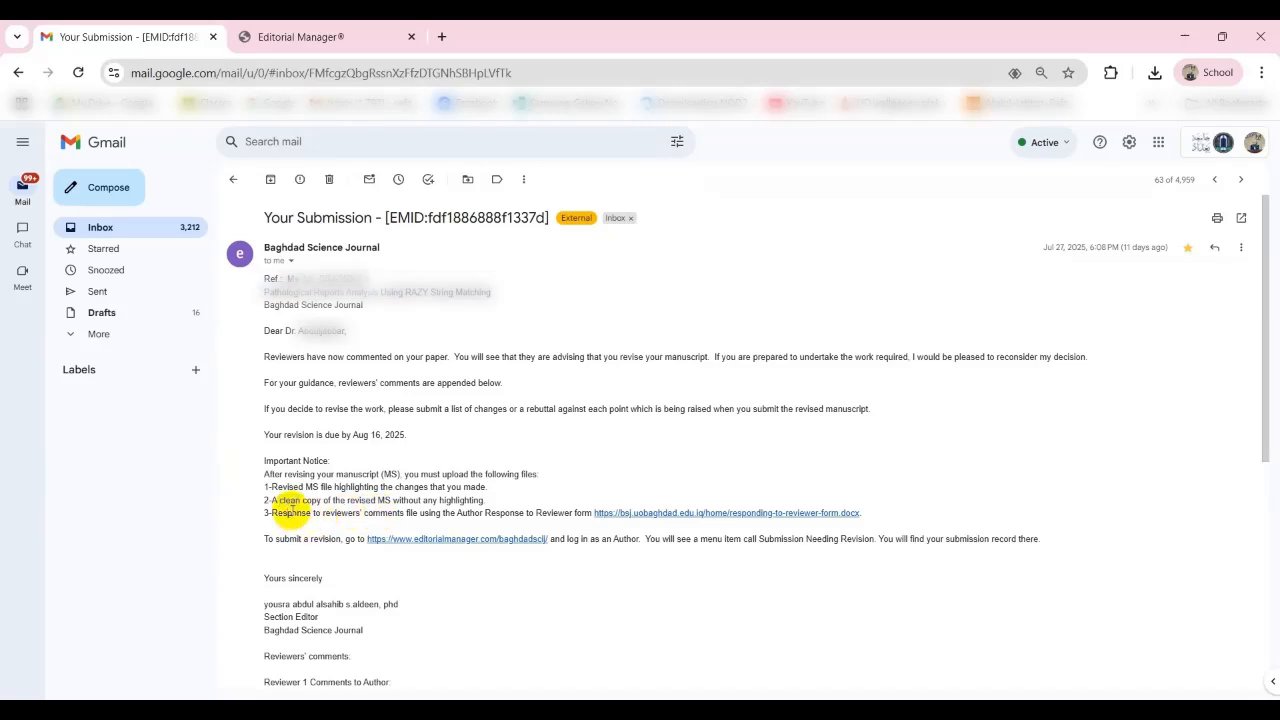
pyautogui.doubleClick(290, 512)
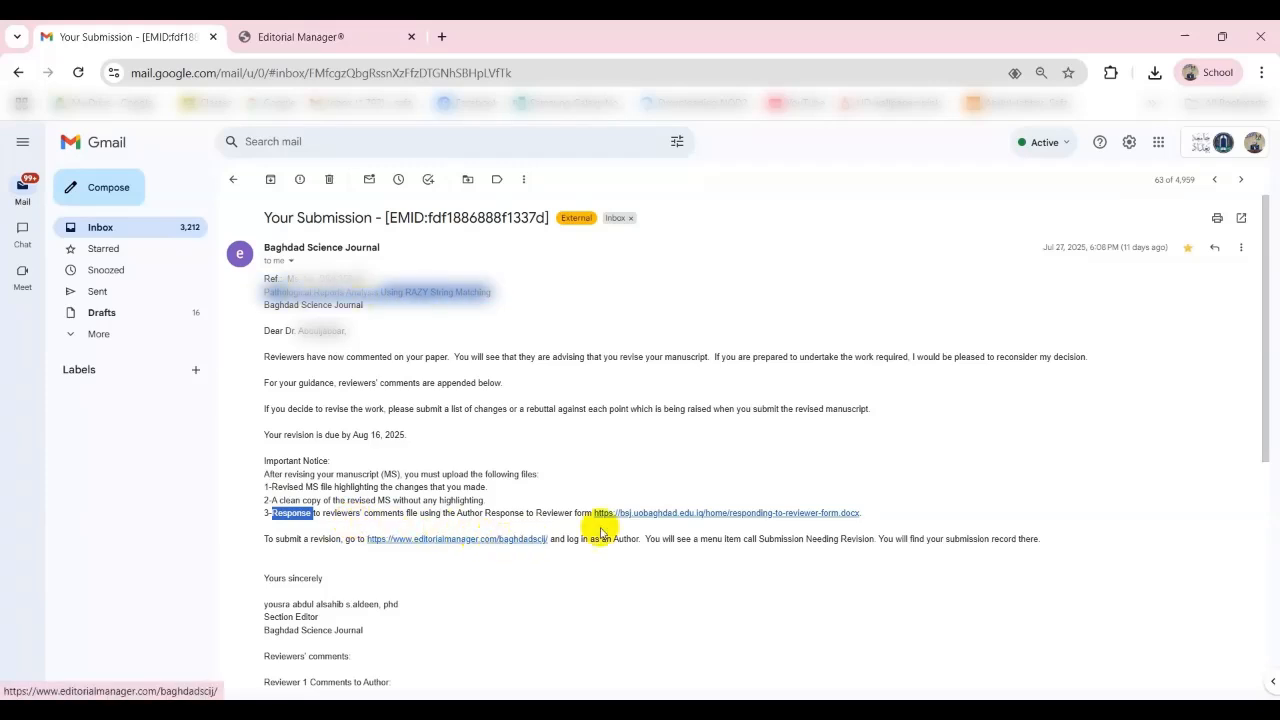
# - Download the Author Response to Reviewer form, responding-to-reviewer-form.docx, linked in the e-mail's list of required files
pyautogui.click(654, 520)
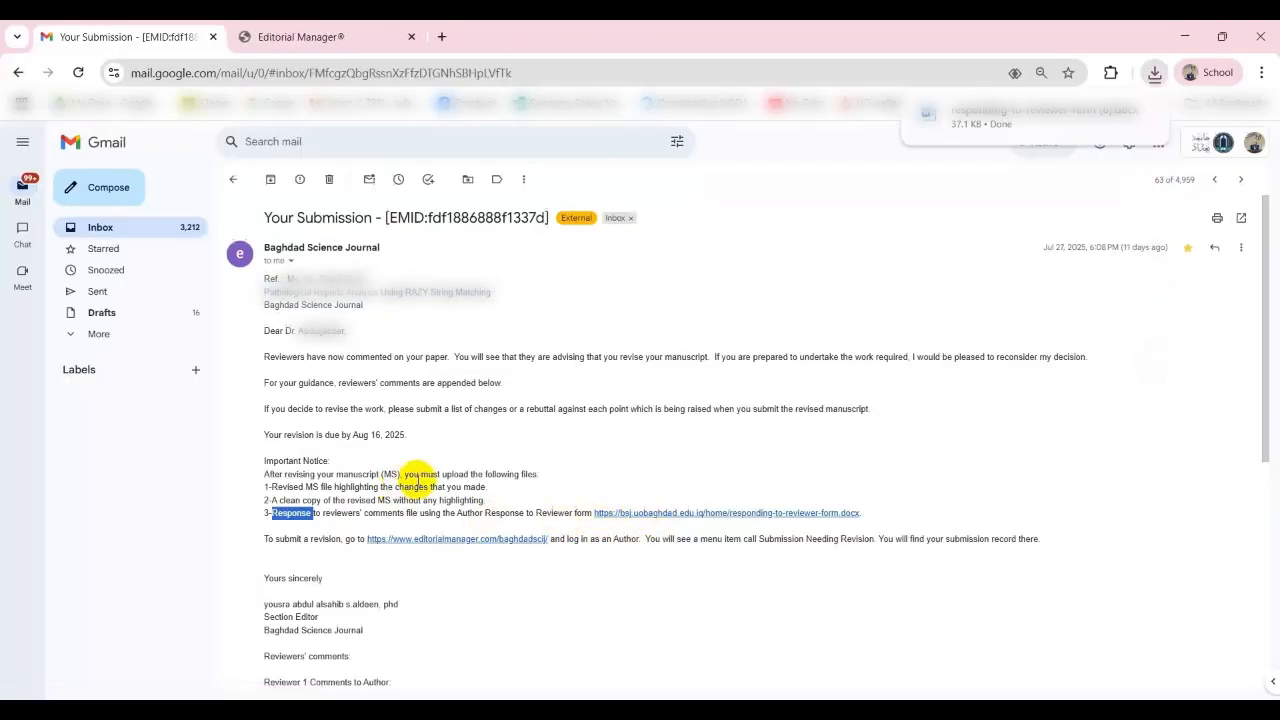
pyautogui.click(418, 482)
pyautogui.moveTo(420, 475); pyautogui.dragTo(450, 519)
pyautogui.click(463, 524)
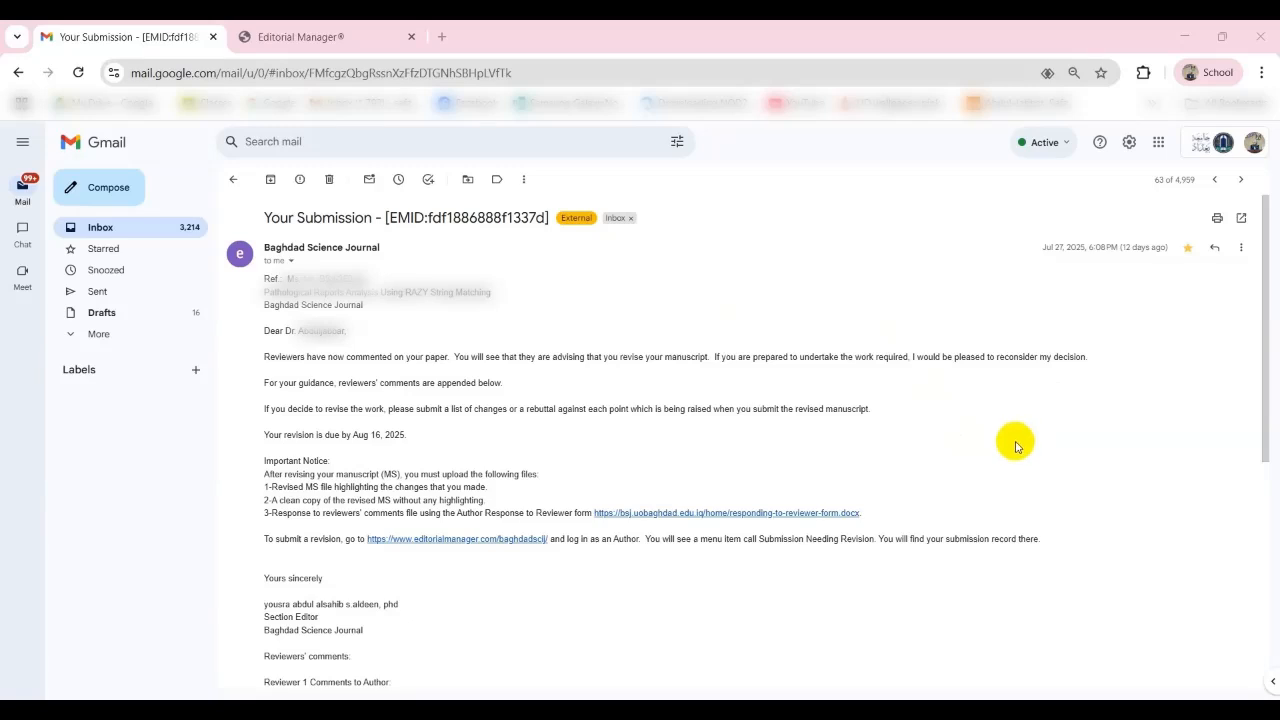
# - Create a new folder named "revised files" on the desktop
pyautogui.click(1183, 37)
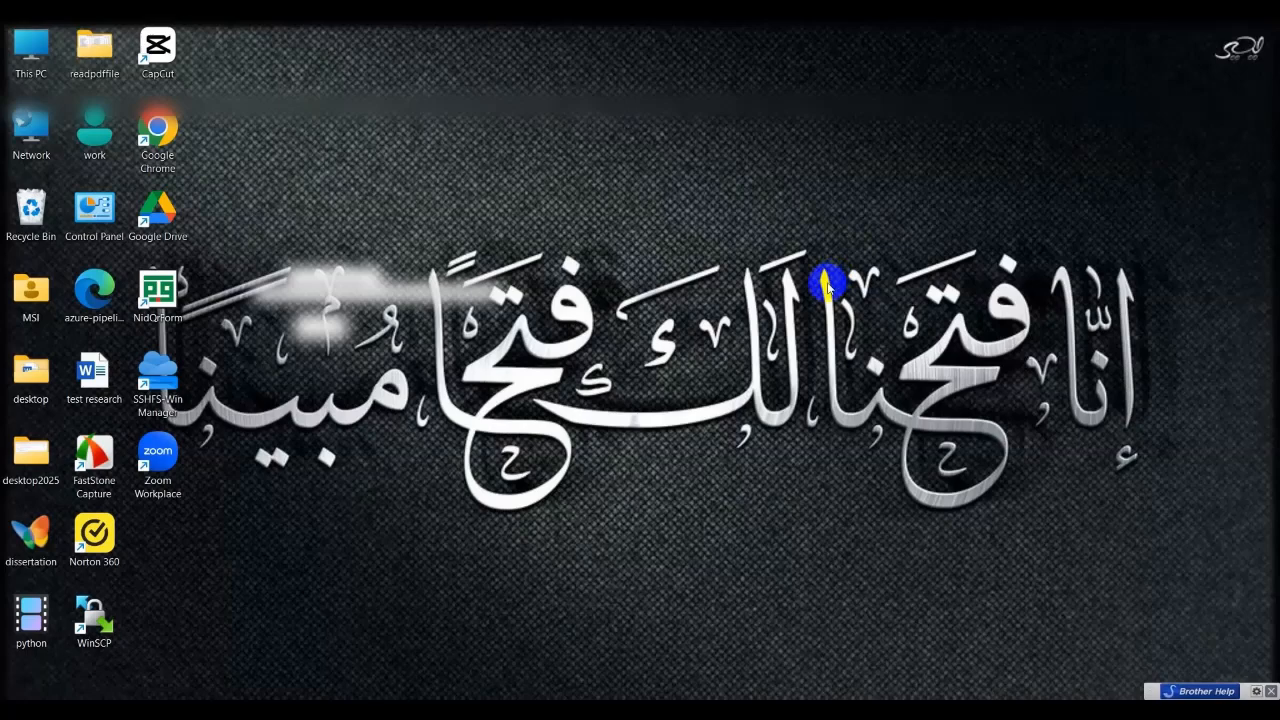
pyautogui.rightClick(827, 287)
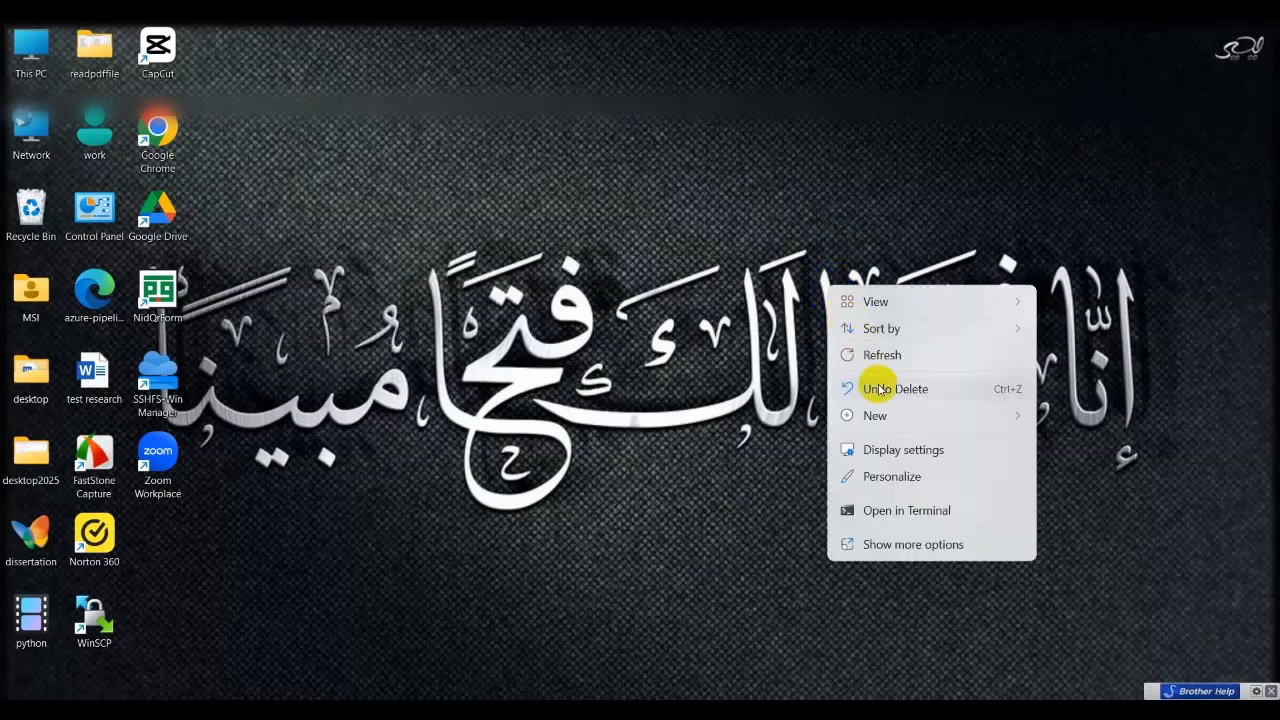
pyautogui.moveTo(884, 414)
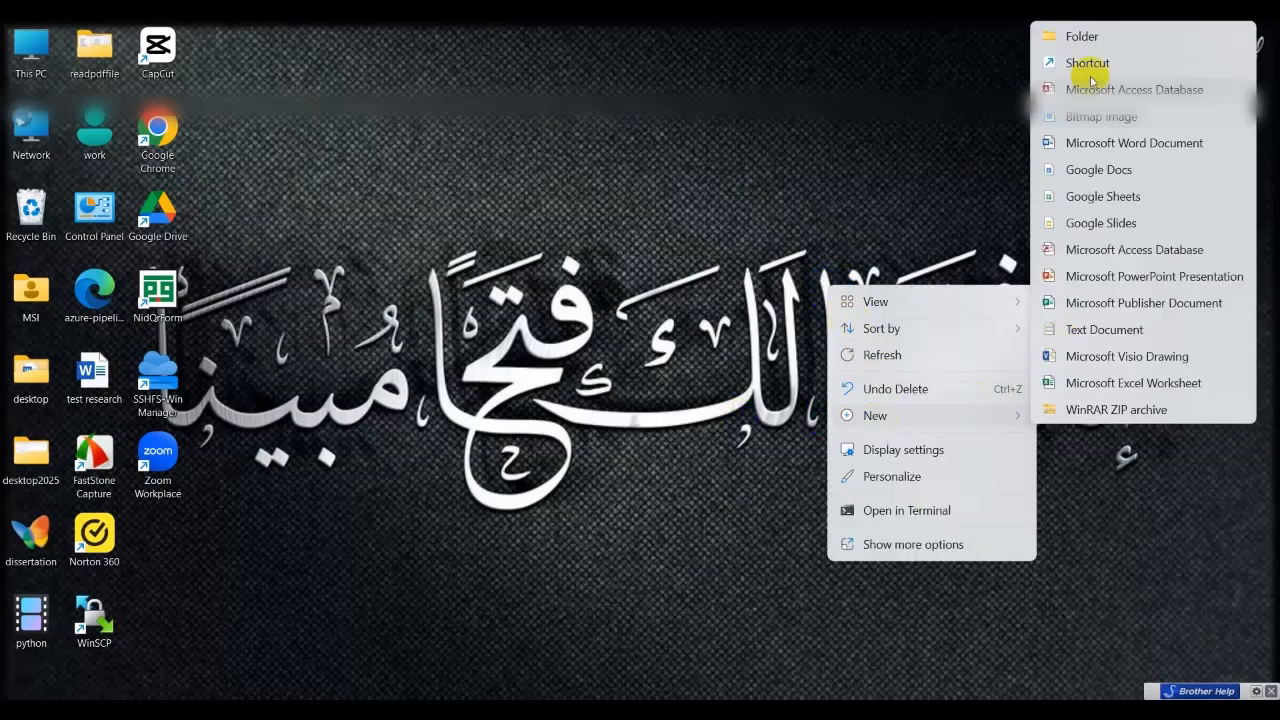
pyautogui.click(1086, 52)
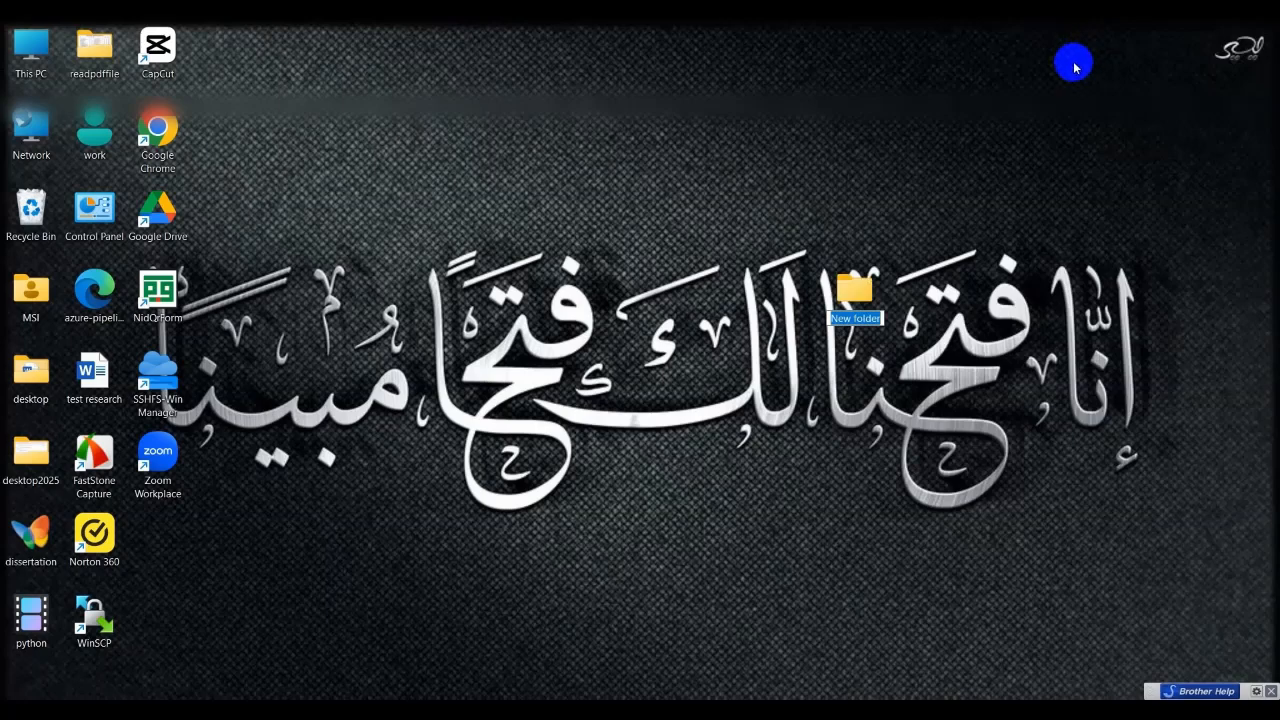
pyautogui.press('BackSpace')
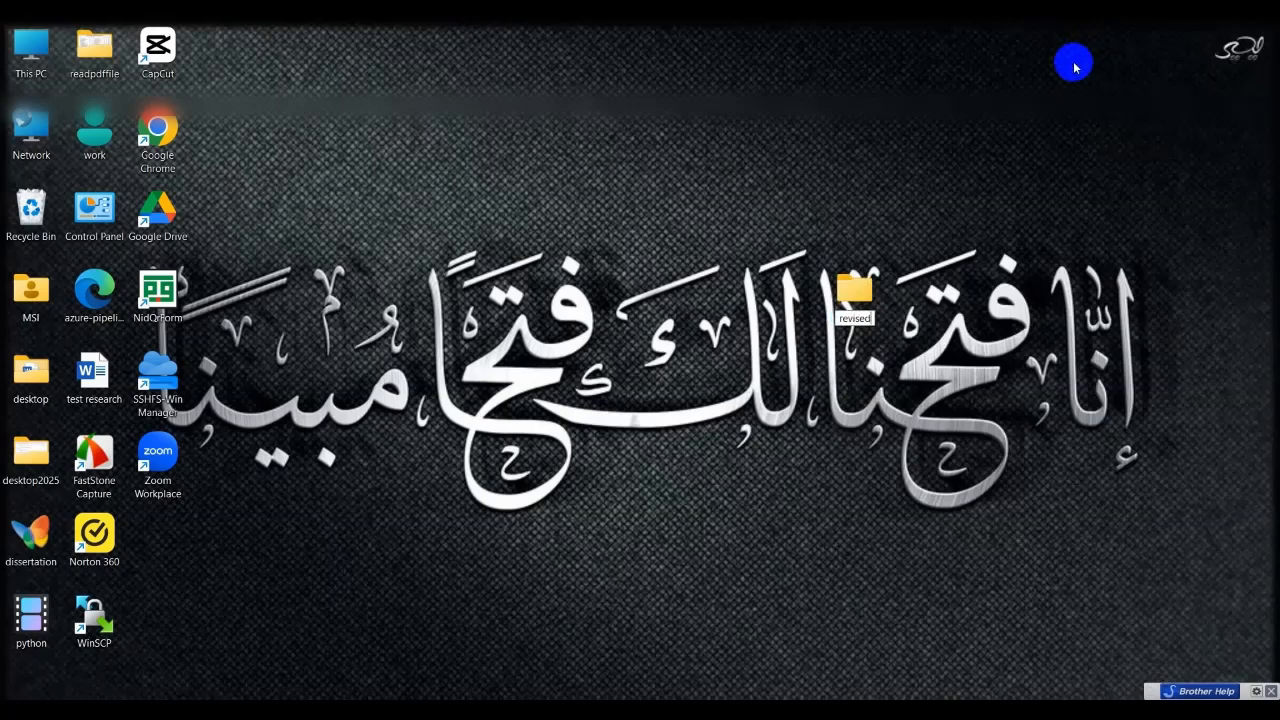
pyautogui.write('revised files')
pyautogui.press('Return')
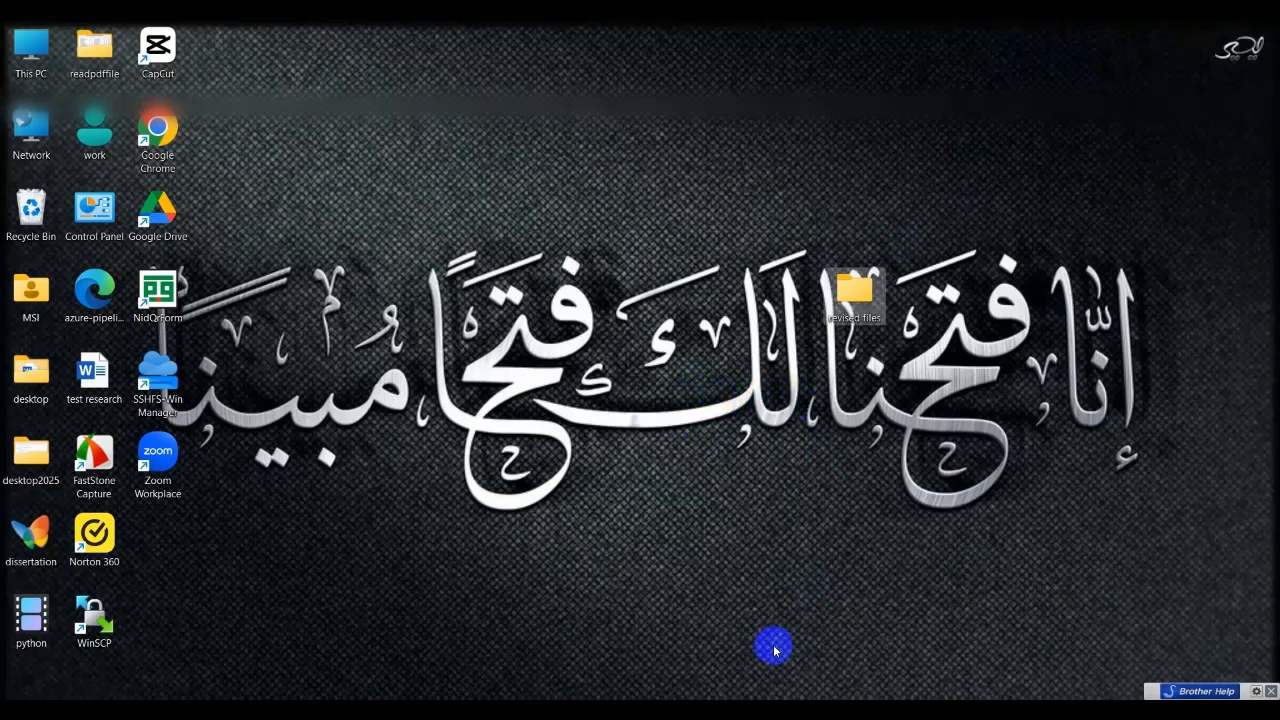
# - Return to the Gmail message in the browser and read Reviewer 1's first comment about the paper title
pyautogui.moveTo(820, 692)
pyautogui.click(886, 600)
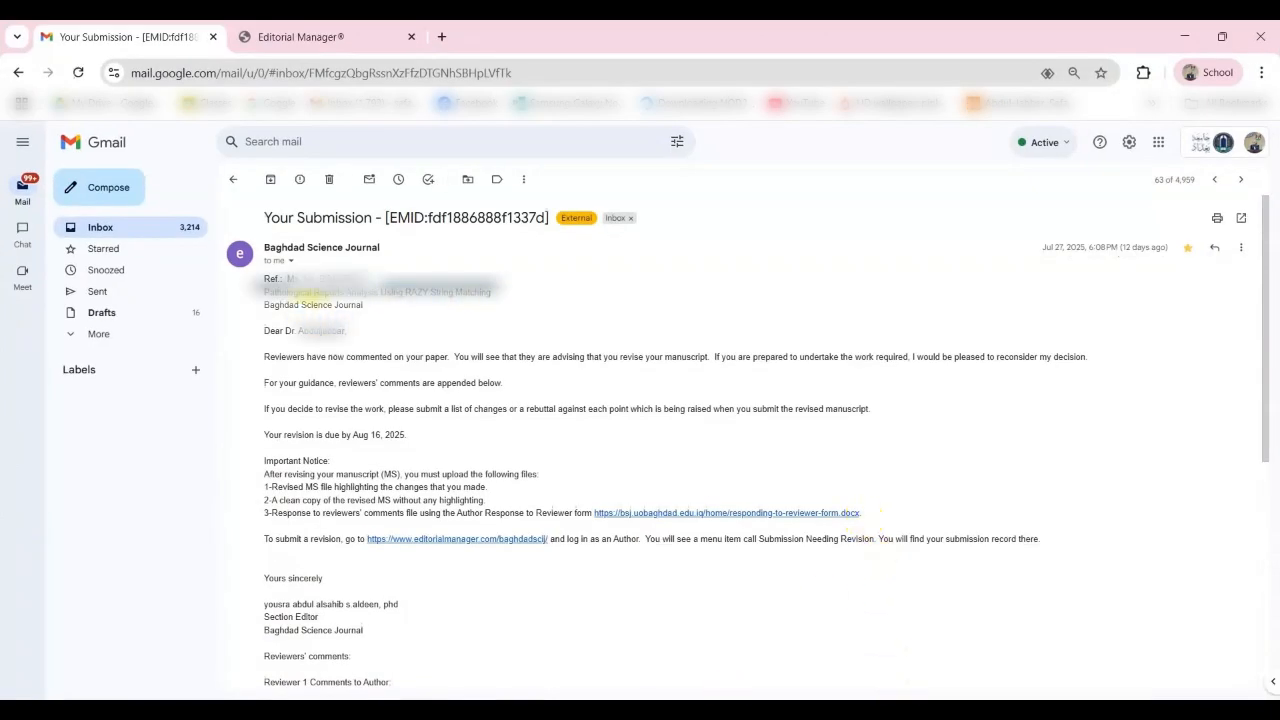
pyautogui.scroll(-3, 750, 343)
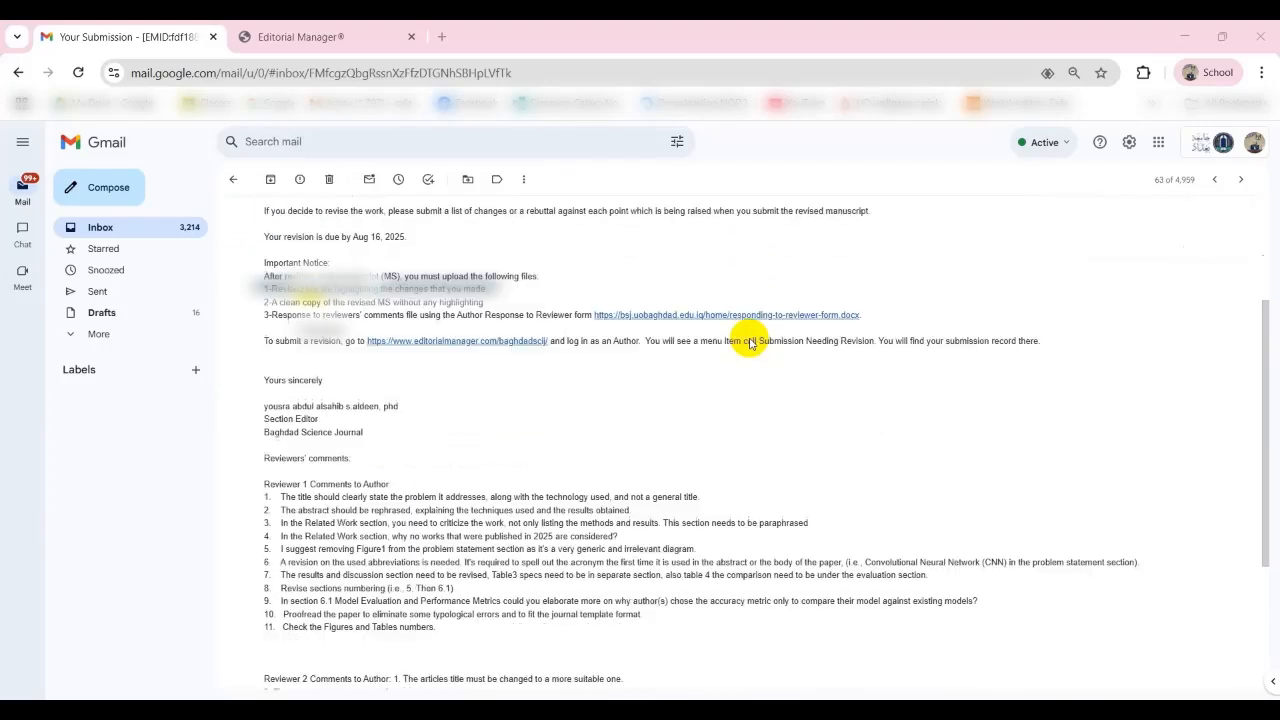
pyautogui.scroll(-1, 750, 343)
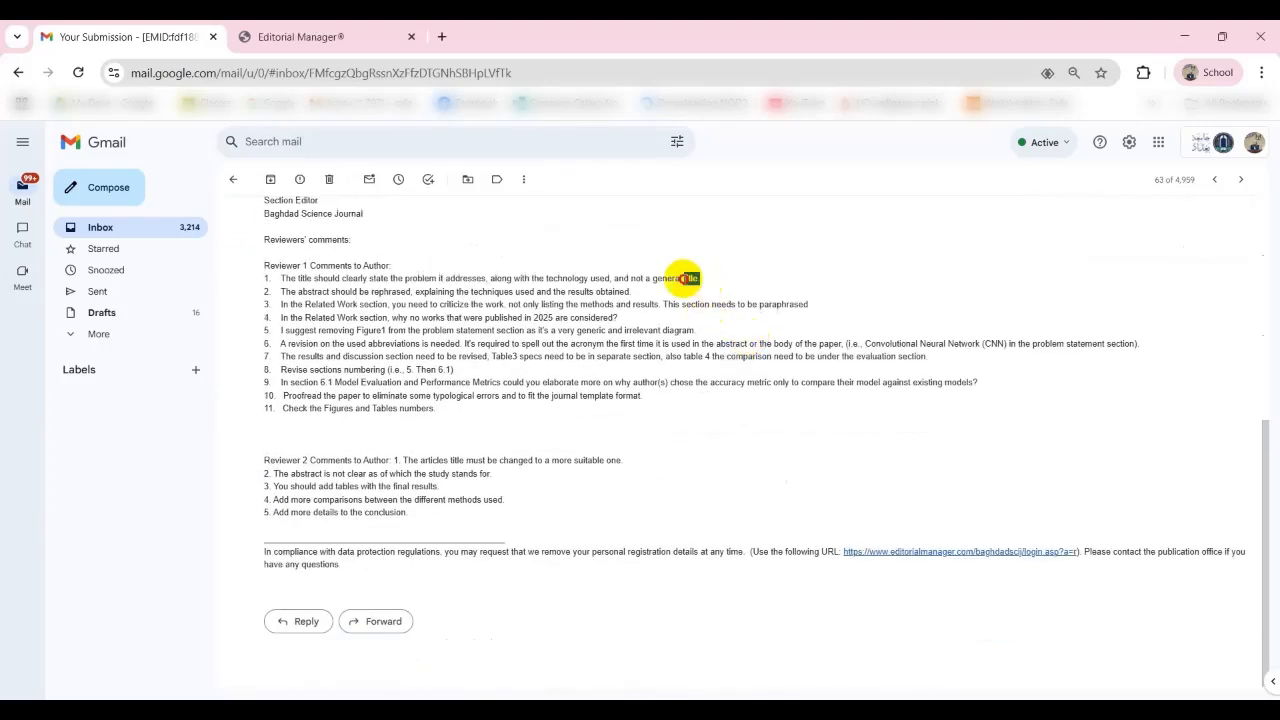
pyautogui.moveTo(699, 278); pyautogui.dragTo(292, 281)
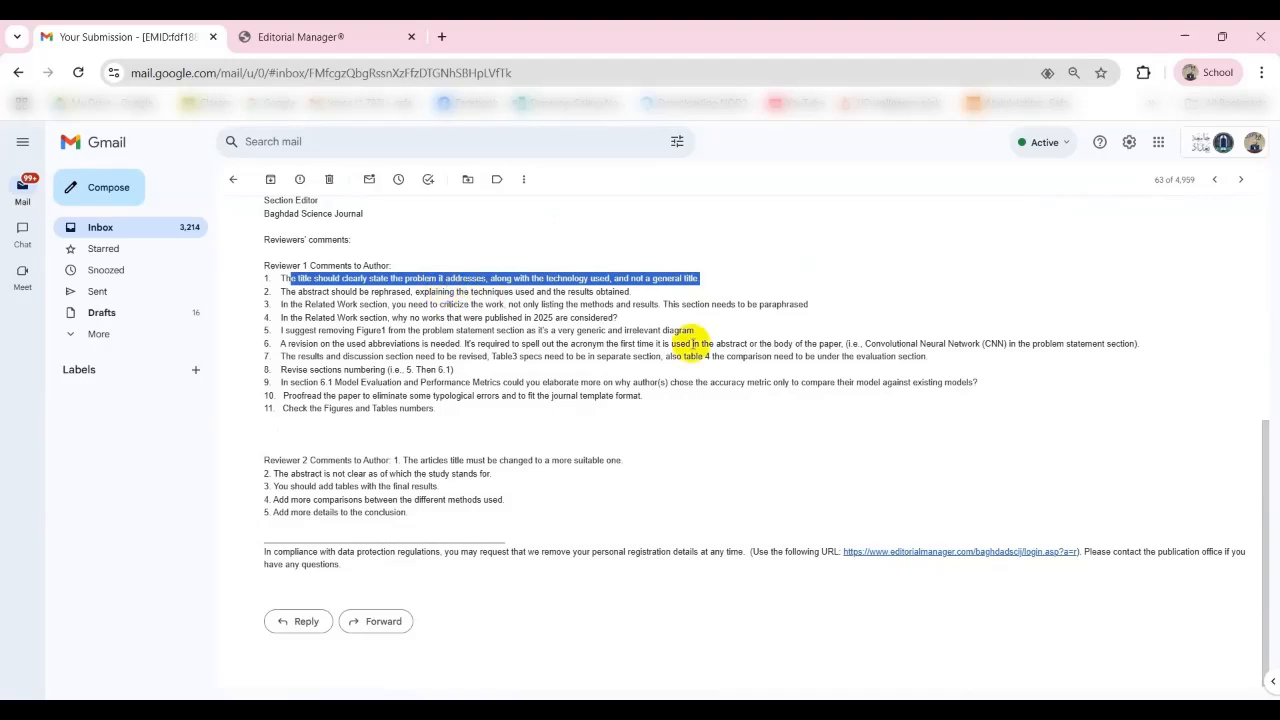
# - Switch to the "test research" document in Word and highlight the paper title in yellow
pyautogui.moveTo(930, 695)
pyautogui.click(1037, 657)
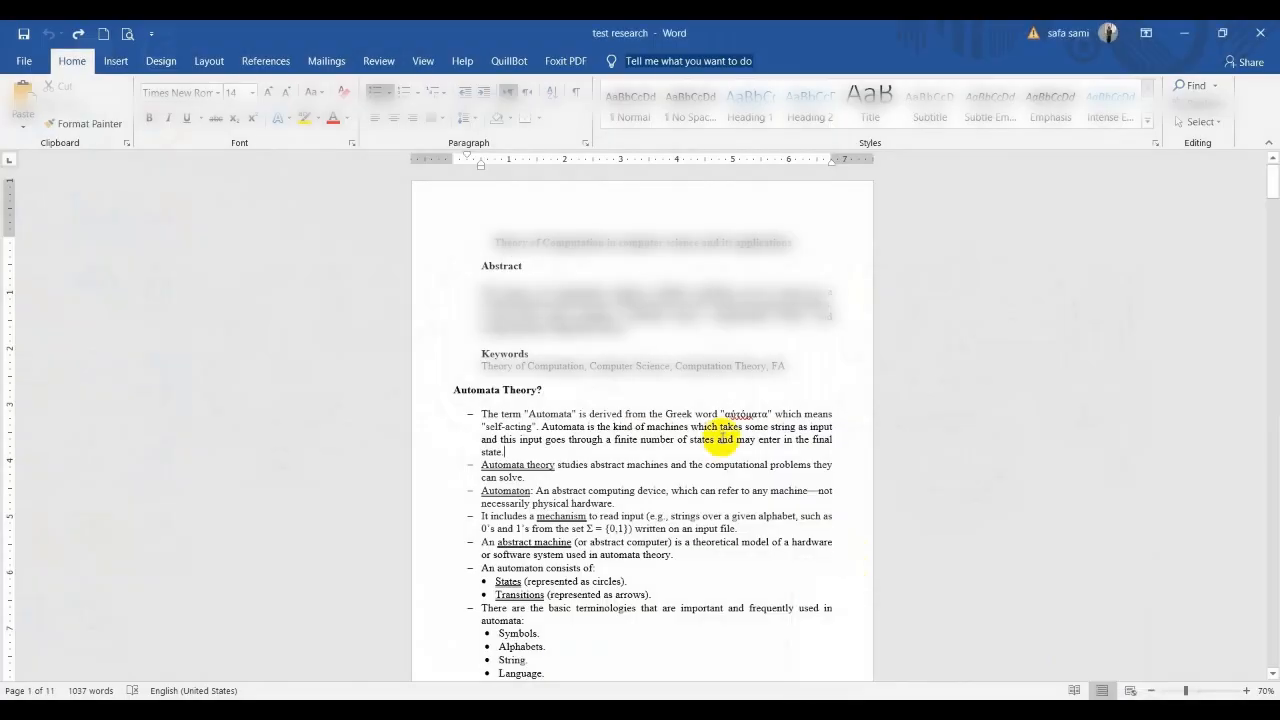
pyautogui.click(443, 249)
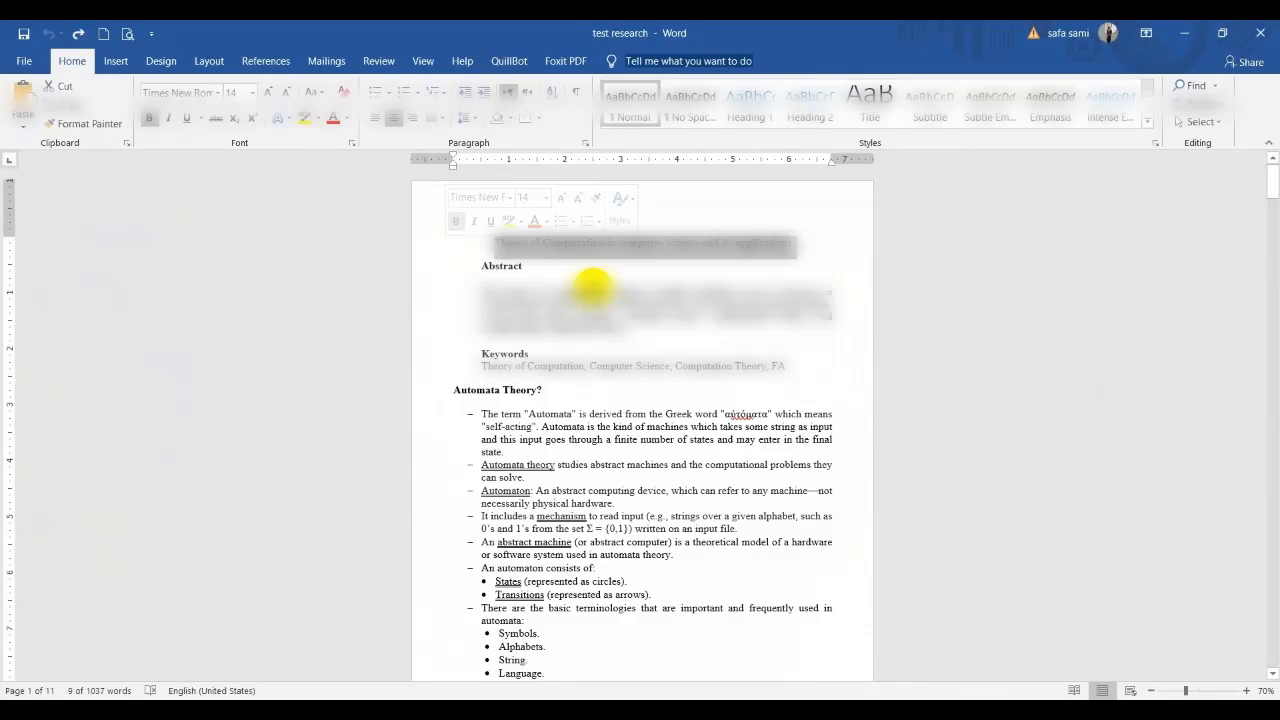
pyautogui.click(304, 117)
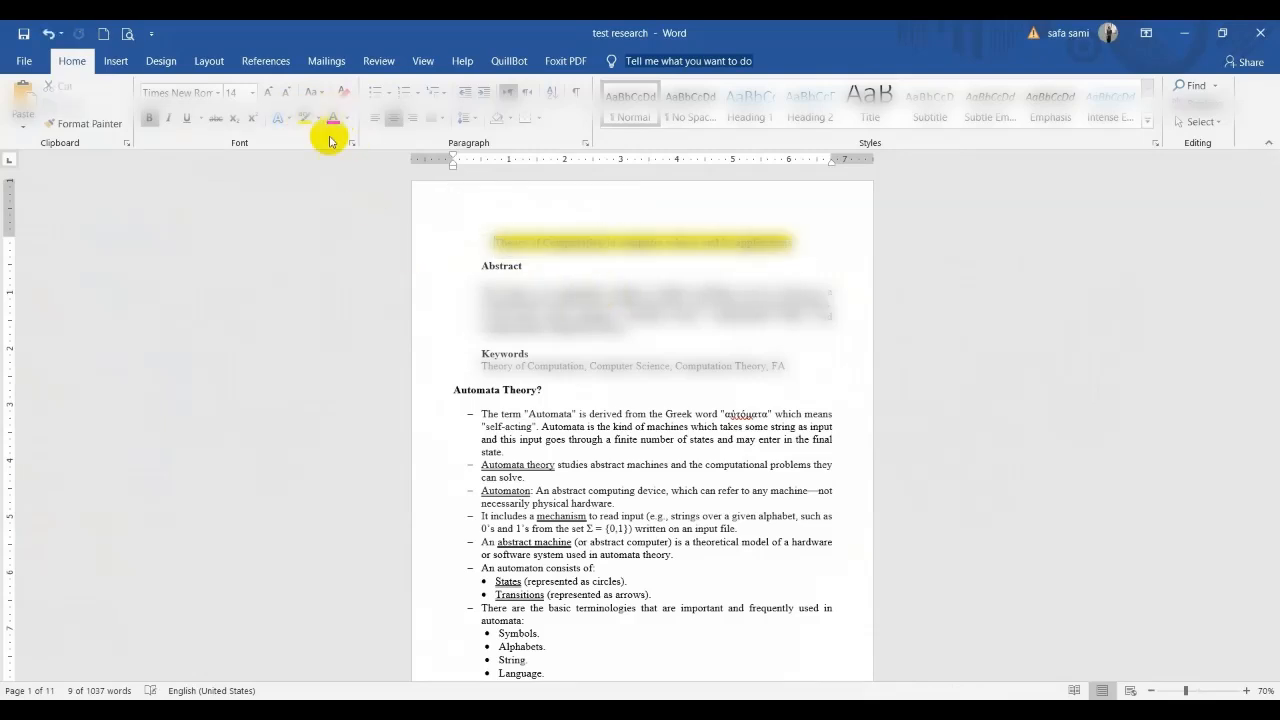
# - Save the highlighted document as "marked revised file" in the desktop folder "revised files"
pyautogui.click(22, 62)
pyautogui.click(60, 283)
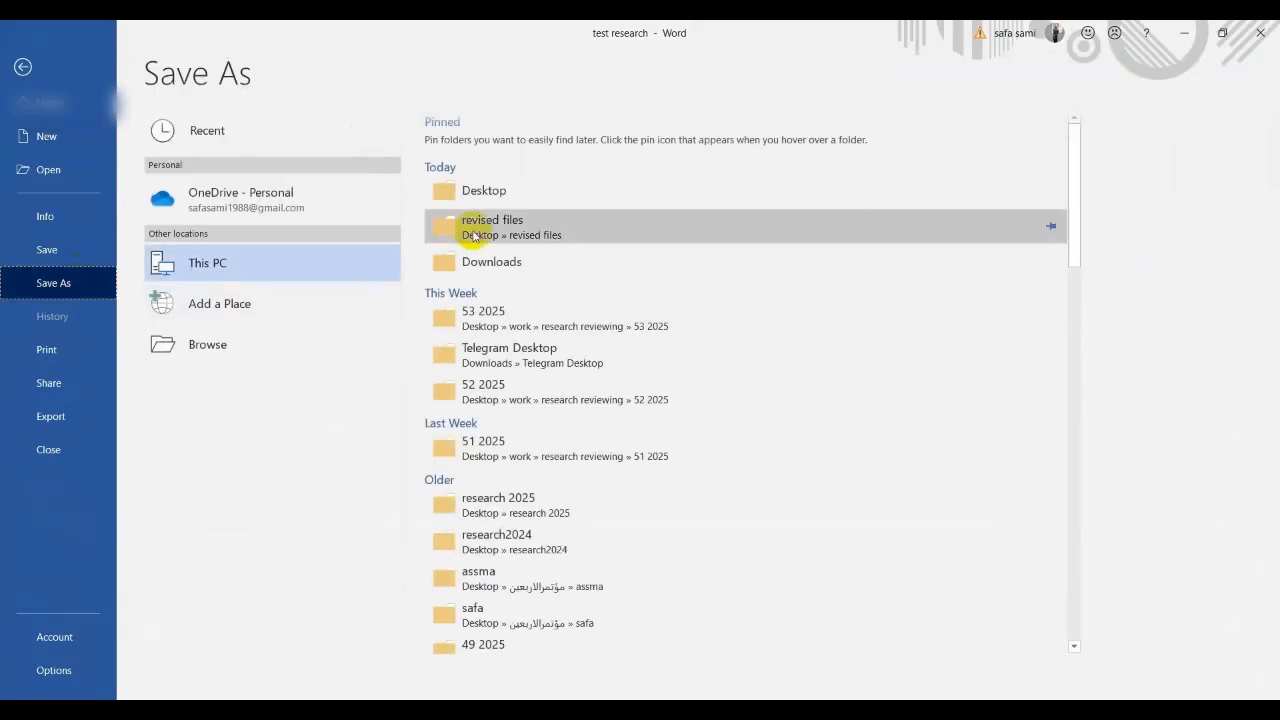
pyautogui.click(523, 220)
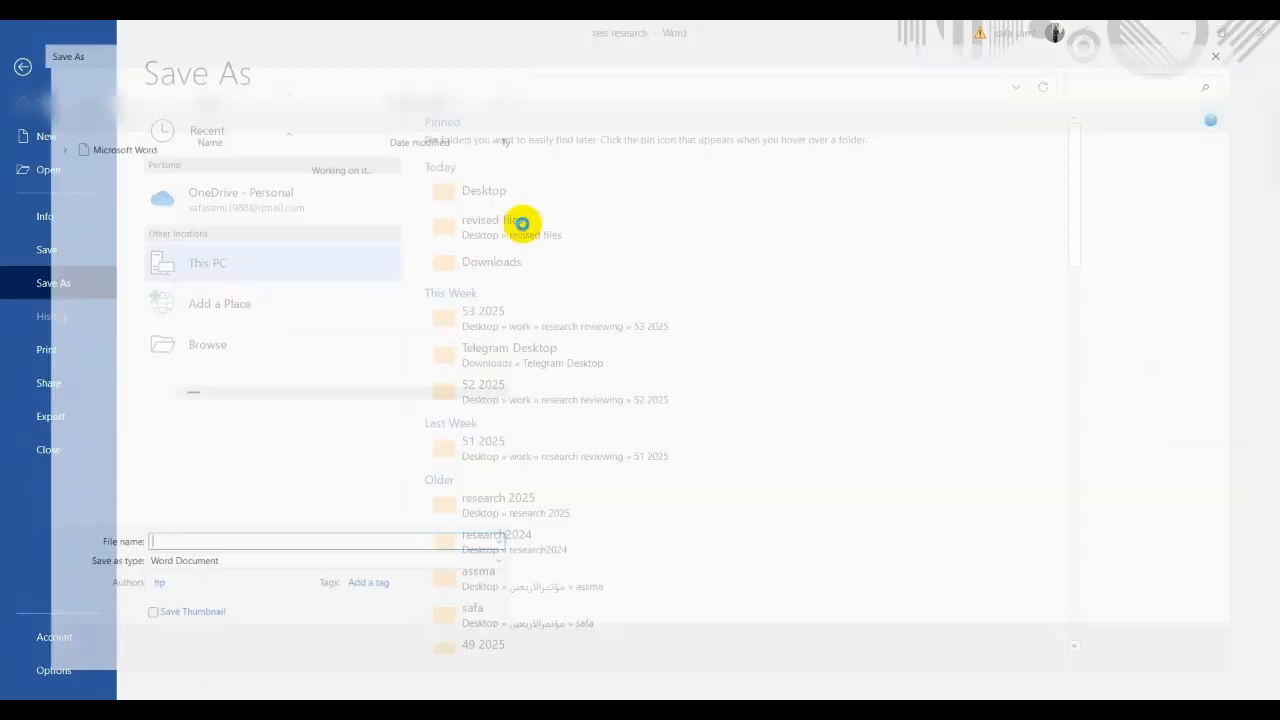
pyautogui.write('marked revised file')
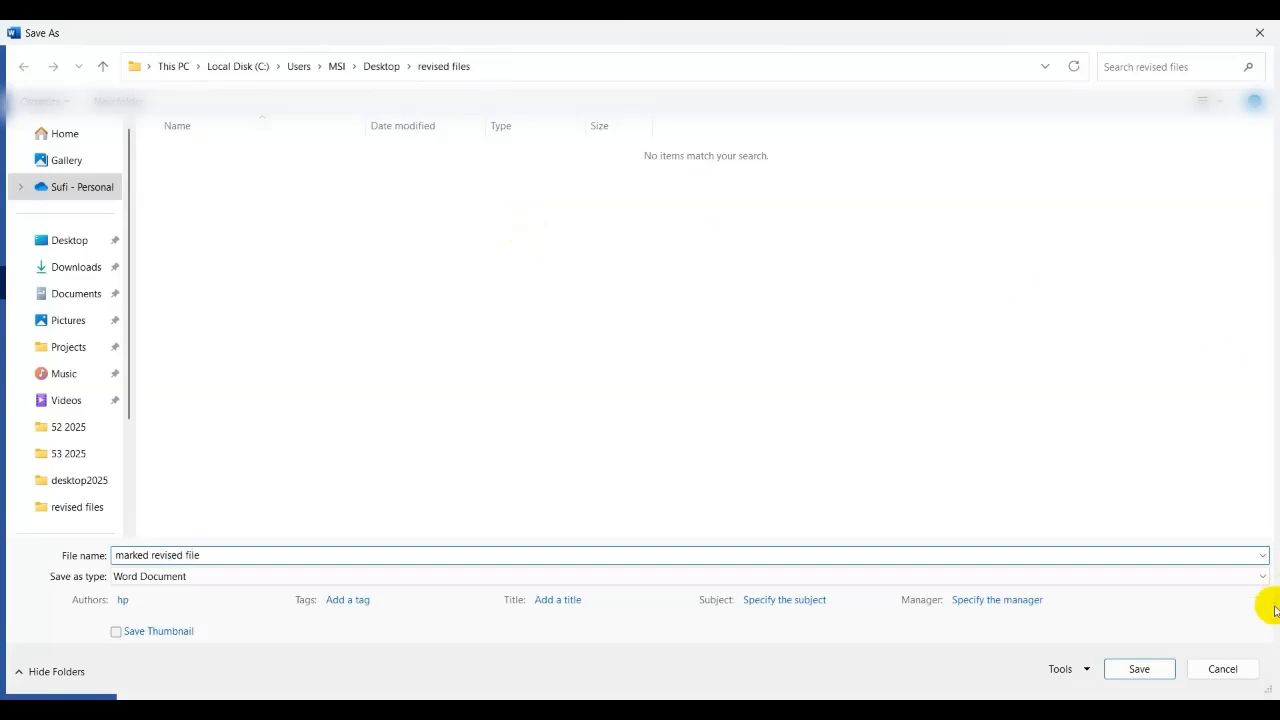
pyautogui.click(1131, 667)
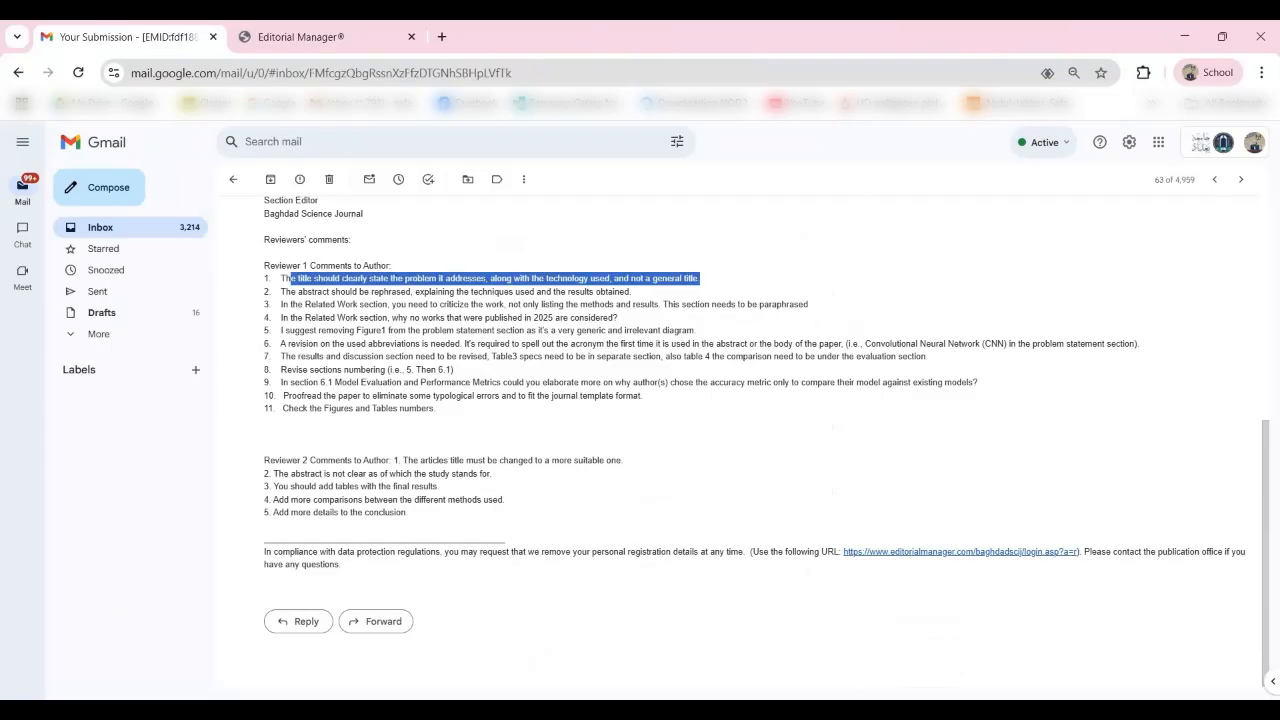
# - Copy the manuscript reference number from the Gmail message into the Manuscript ID field of the responding-to-reviewer-form in Word
pyautogui.scroll(5, 495, 320)
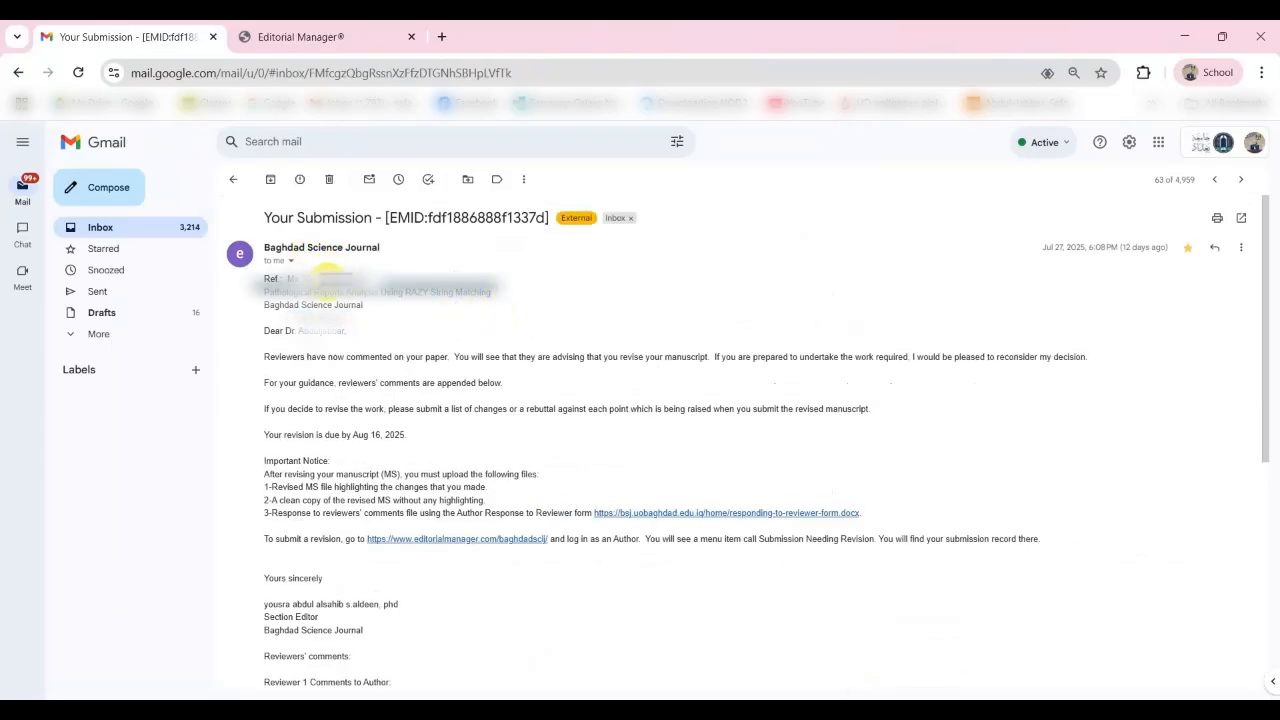
pyautogui.rightClick(334, 284)
pyautogui.click(358, 304)
pyautogui.moveTo(976, 698)
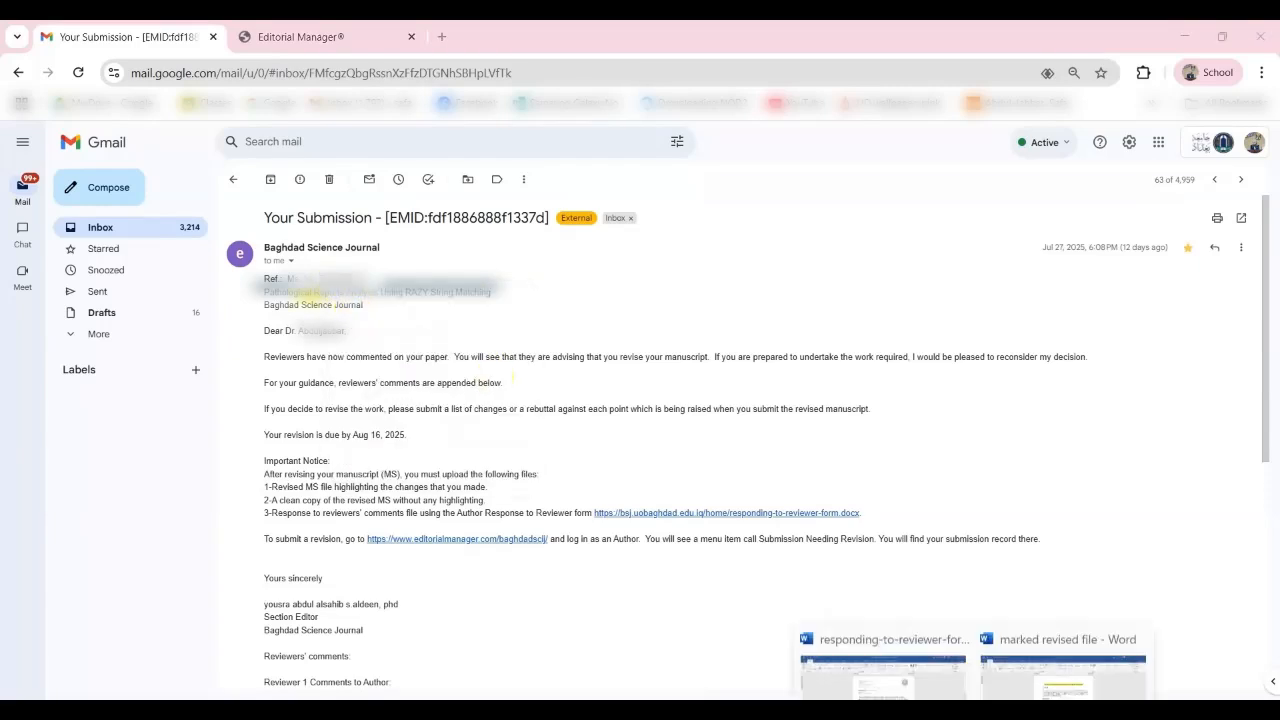
pyautogui.click(940, 660)
pyautogui.click(531, 287)
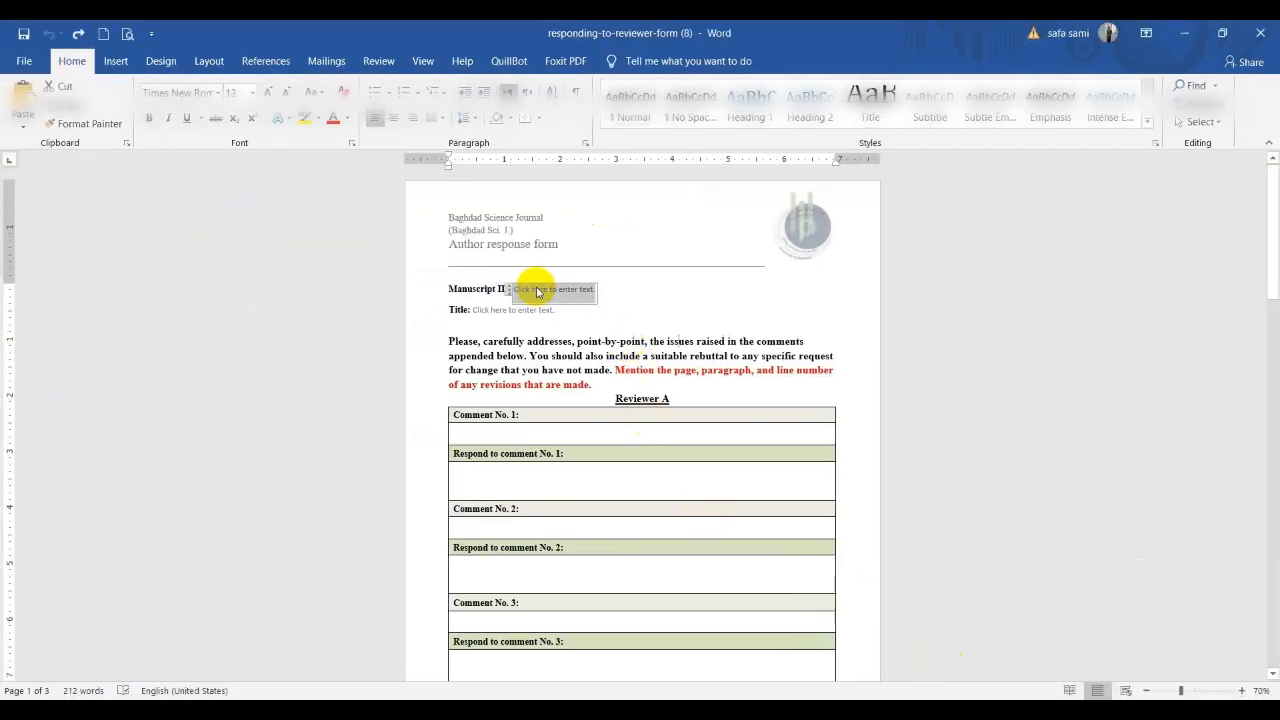
pyautogui.rightClick(531, 287)
pyautogui.click(617, 358)
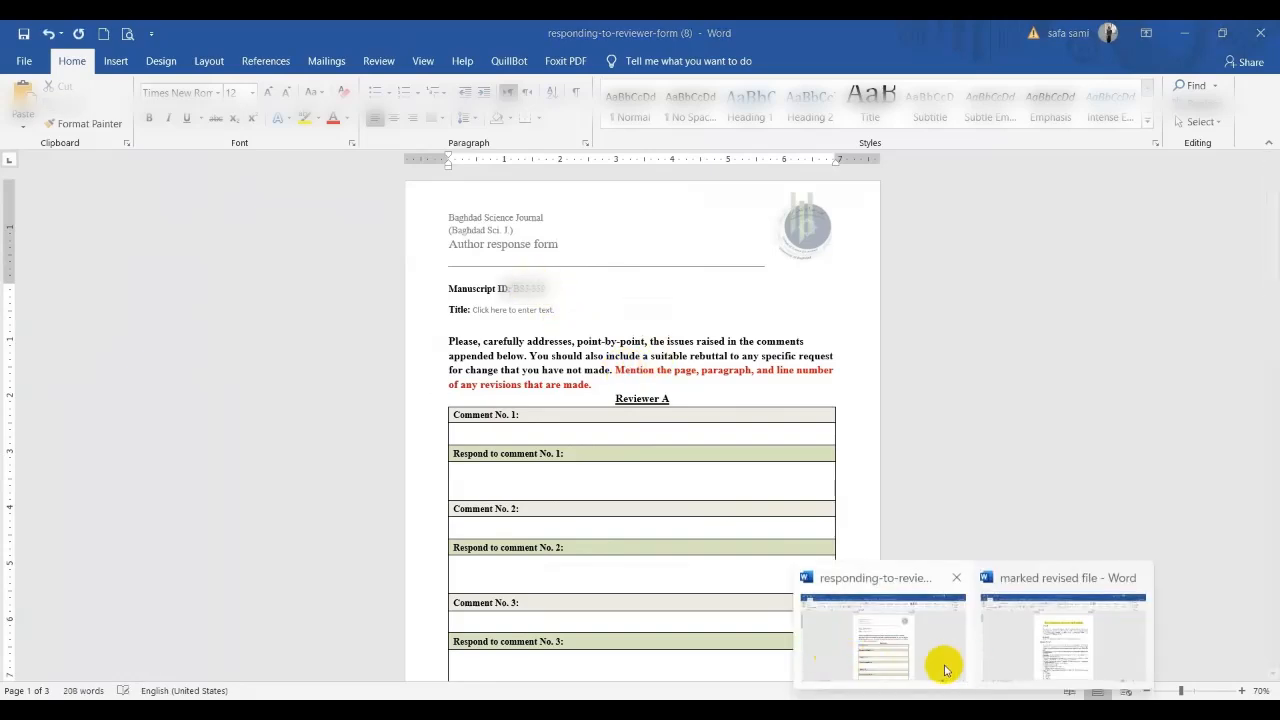
# - Copy the manuscript title from the Gmail message in the browser into the Title field of the response form in Word
pyautogui.click(940, 699)
pyautogui.moveTo(512, 294); pyautogui.dragTo(268, 294)
pyautogui.rightClick(282, 298)
pyautogui.click(316, 318)
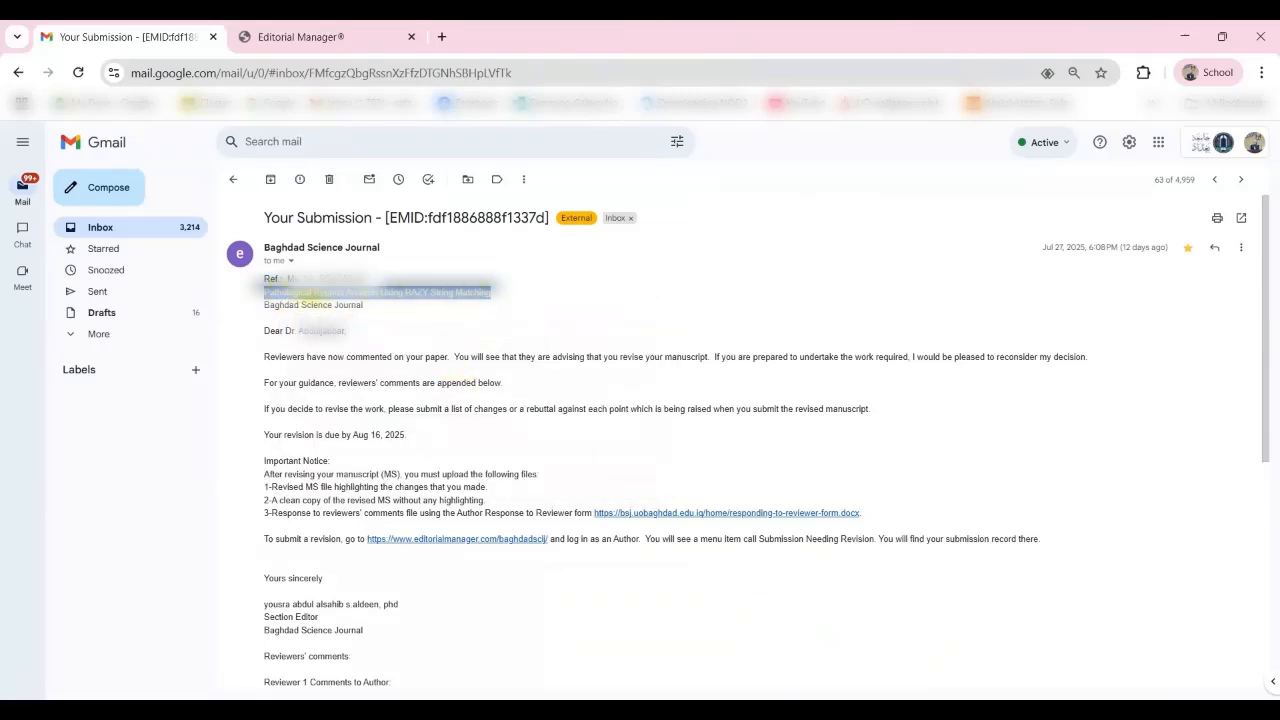
pyautogui.moveTo(976, 698)
pyautogui.click(890, 650)
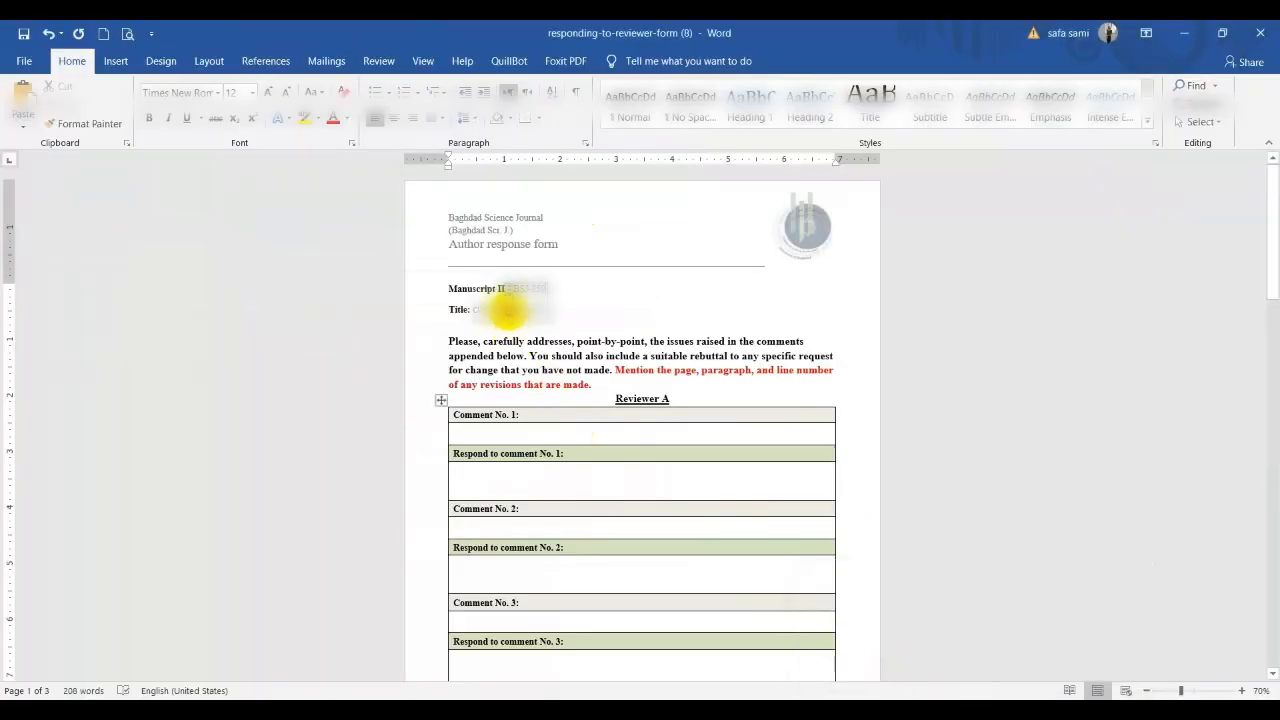
pyautogui.click(492, 308)
pyautogui.rightClick(505, 305)
pyautogui.click(598, 380)
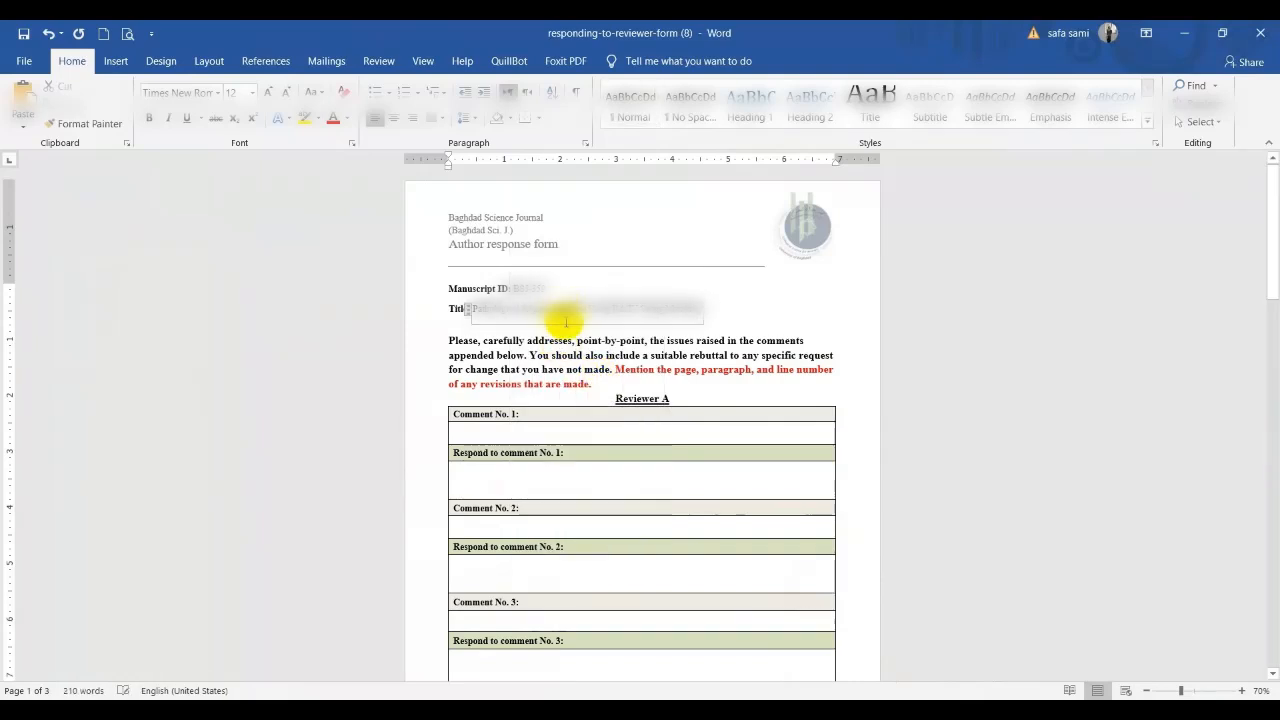
# - Copy Reviewer 1's first comment about the title from the Gmail message into the Comment No. 1 cell under Reviewer A
pyautogui.click(579, 432)
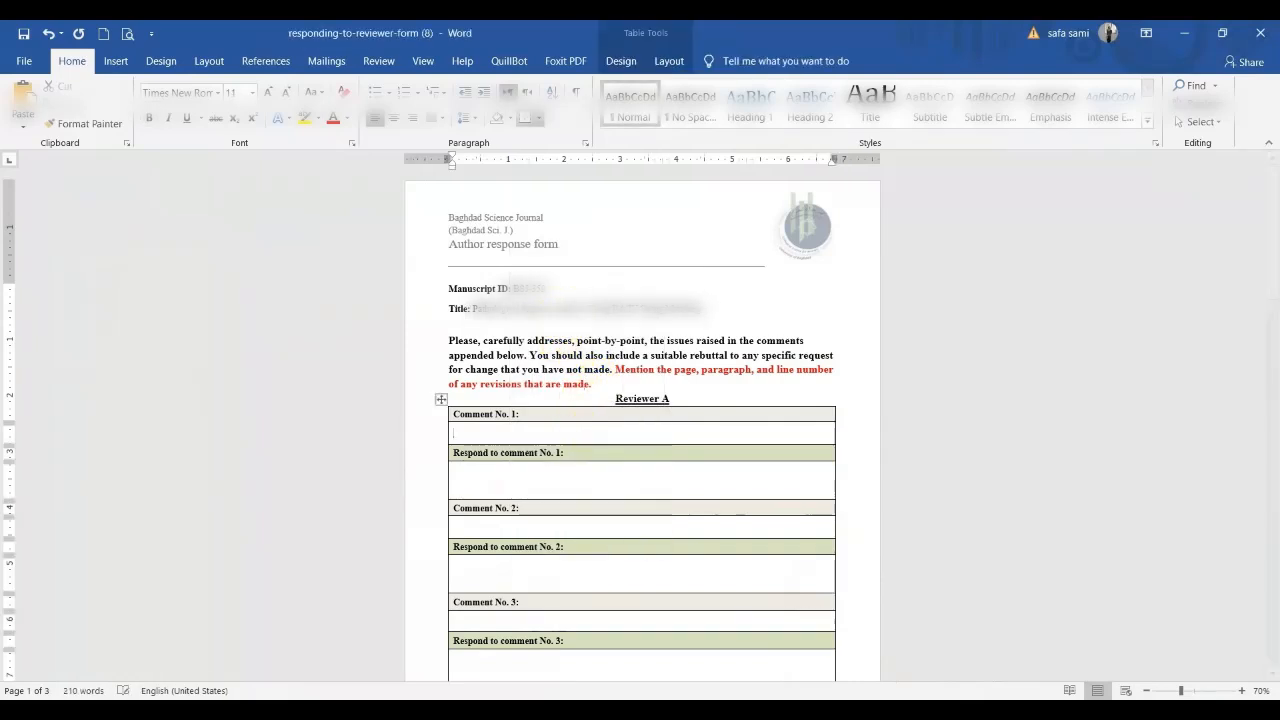
pyautogui.click(800, 711)
pyautogui.scroll(-3, 480, 408)
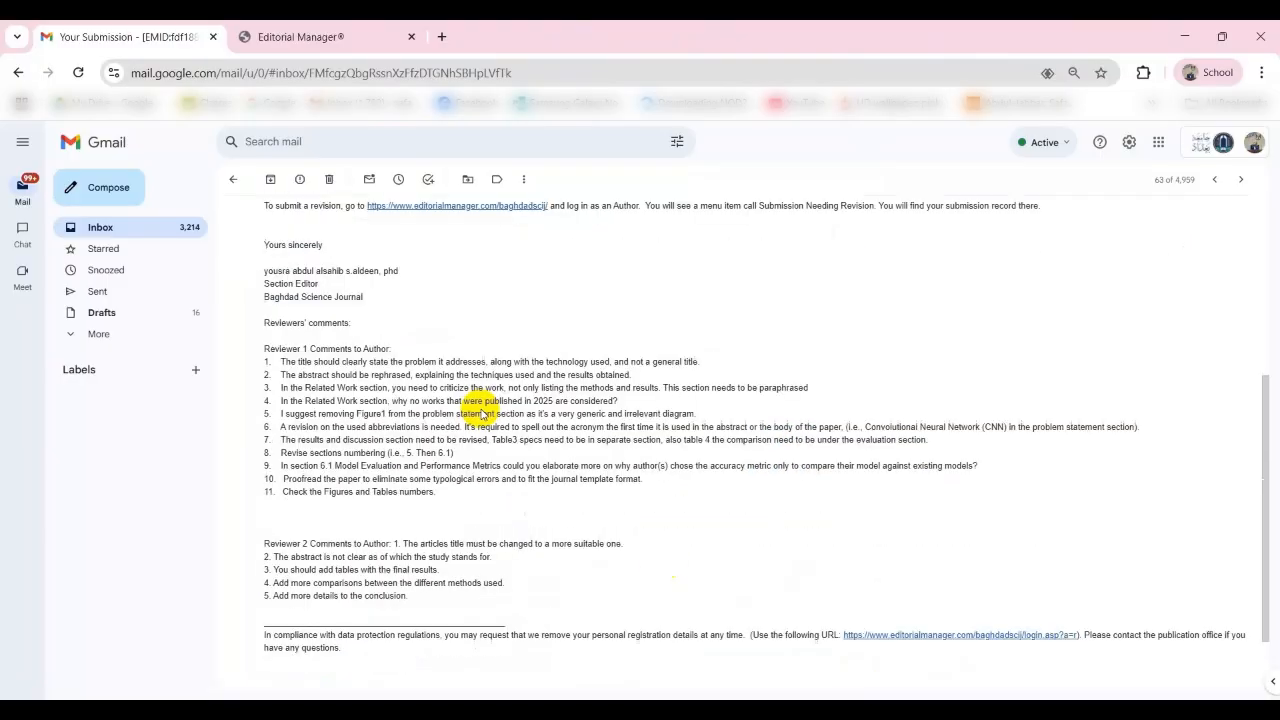
pyautogui.moveTo(702, 364); pyautogui.dragTo(281, 362)
pyautogui.rightClick(305, 368)
pyautogui.click(343, 381)
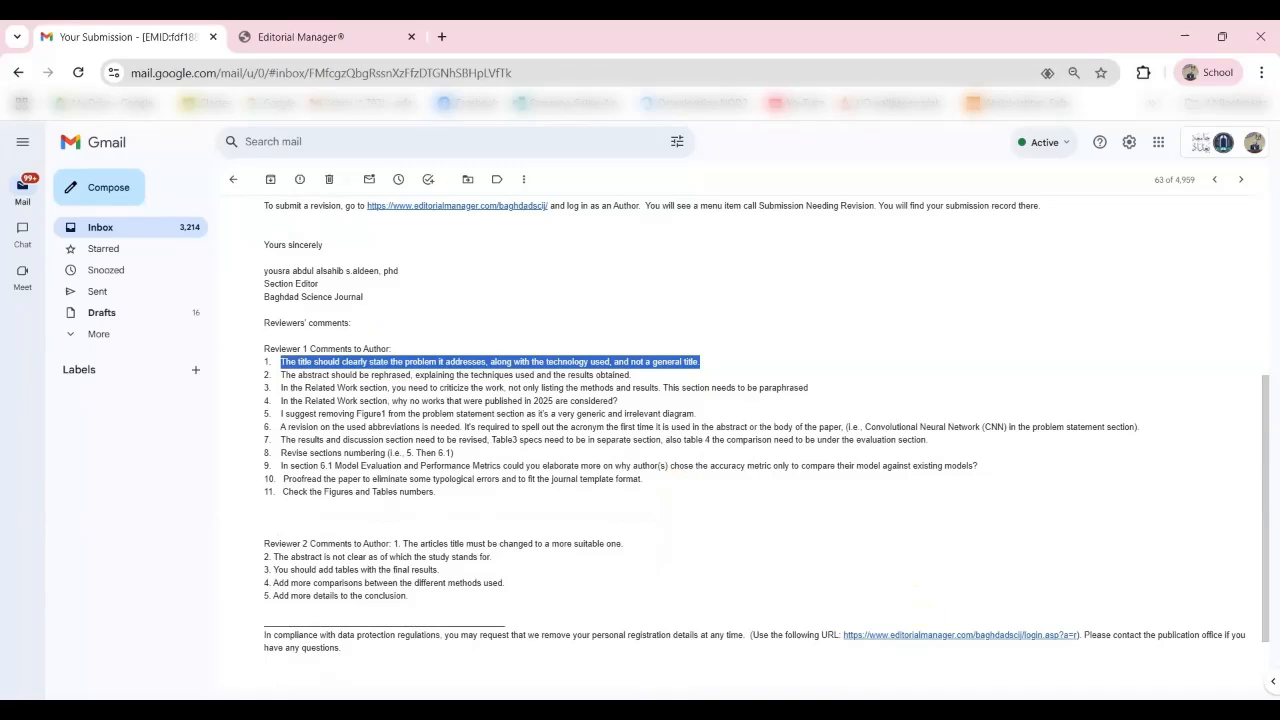
pyautogui.moveTo(975, 712)
pyautogui.click(880, 640)
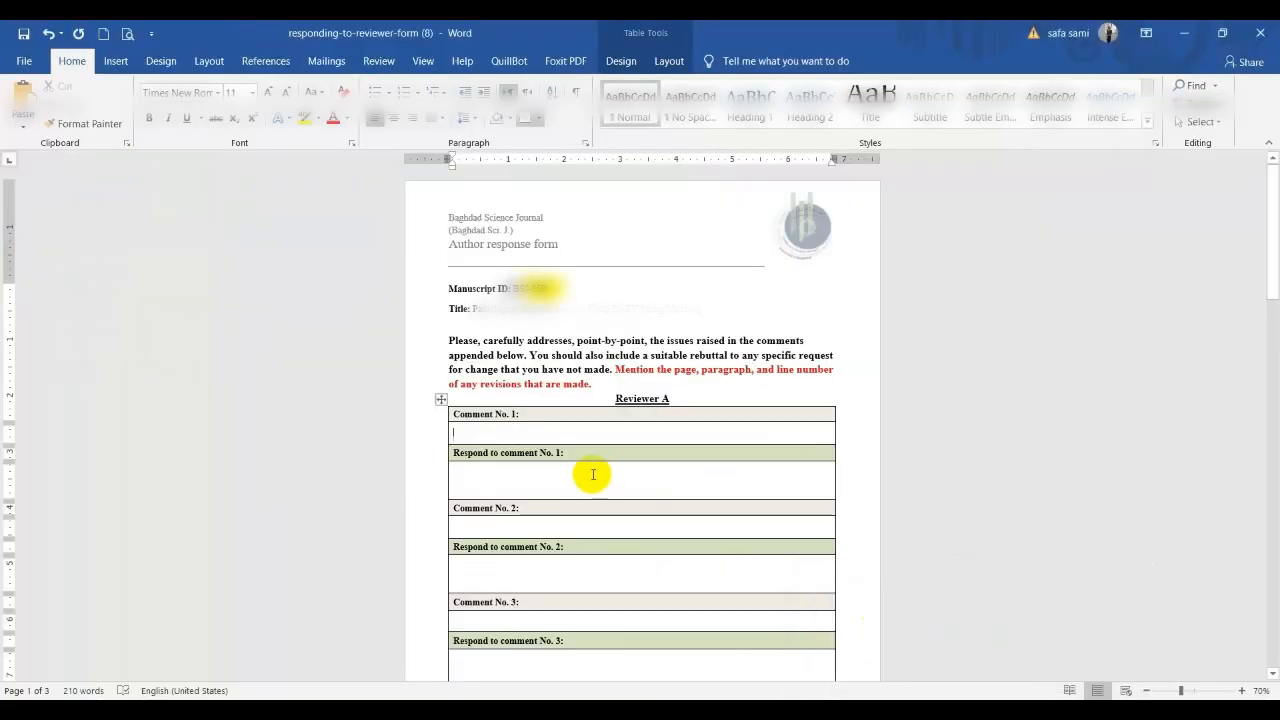
pyautogui.rightClick(528, 430)
pyautogui.click(617, 191)
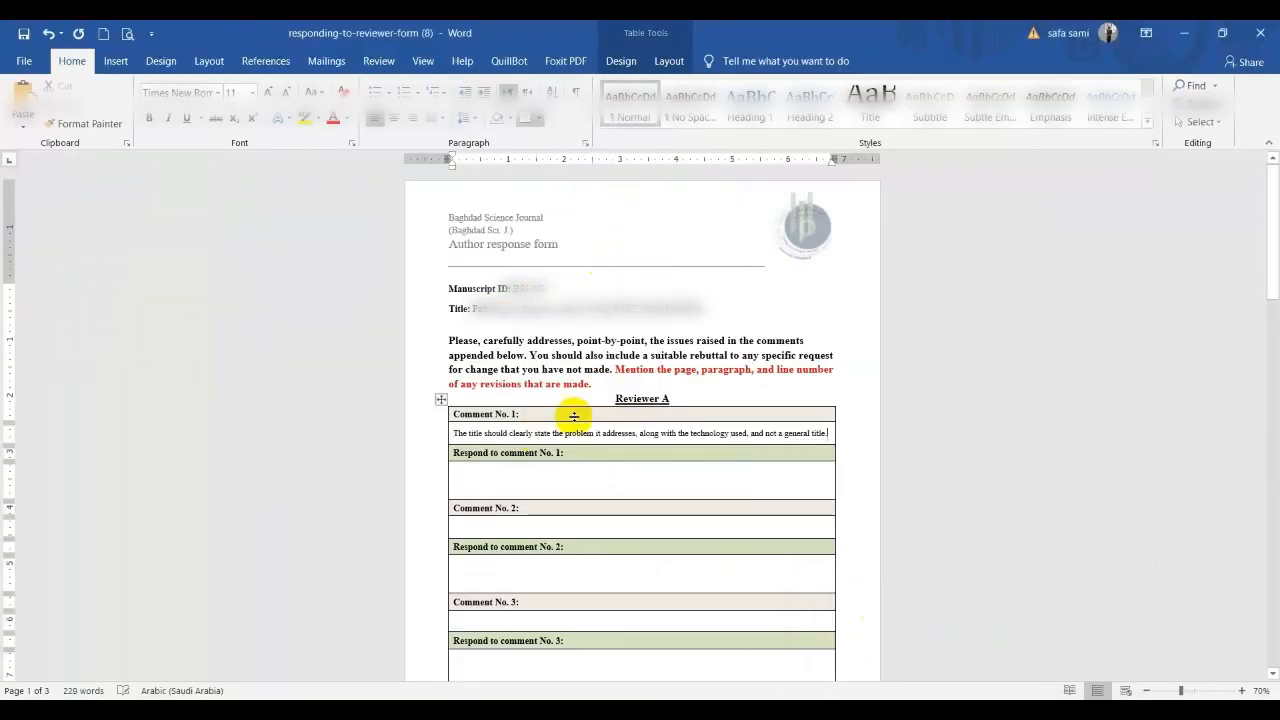
# - Begin the response to comment No. 1 with "Thank you for your comment the title was modified to be" and an opening quotation mark
pyautogui.click(564, 484)
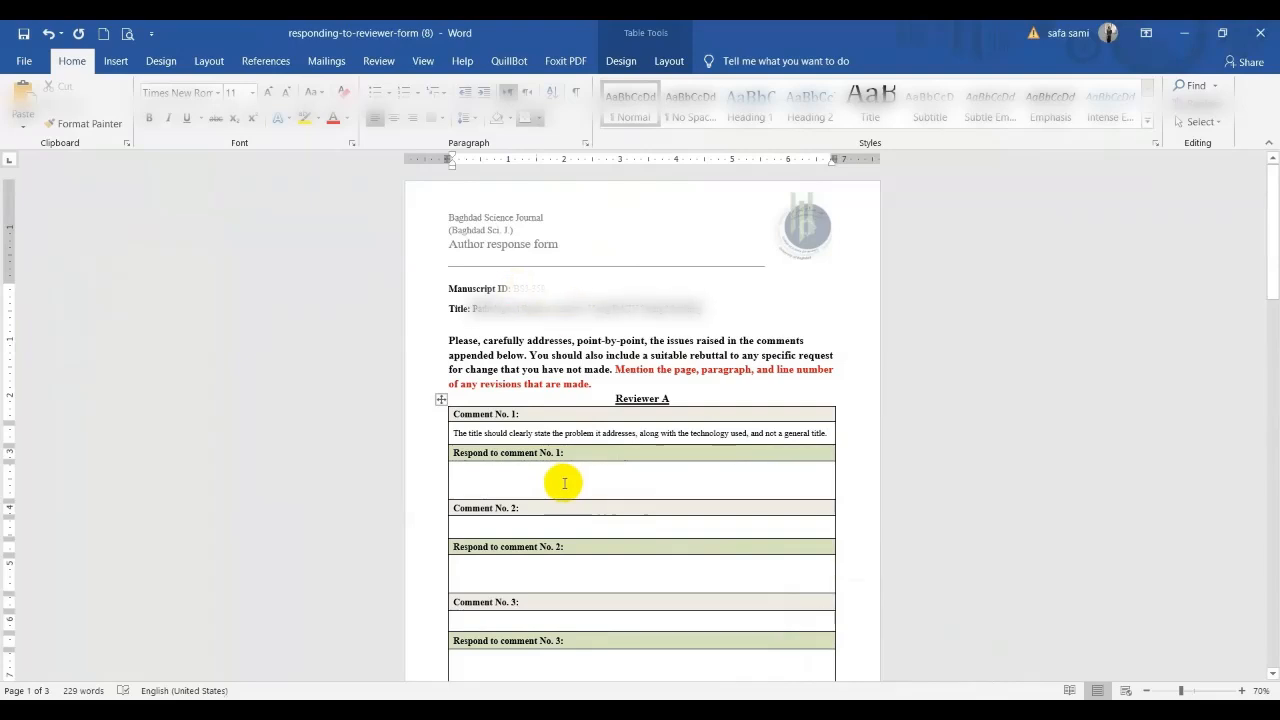
pyautogui.click(564, 483)
pyautogui.write('thank')
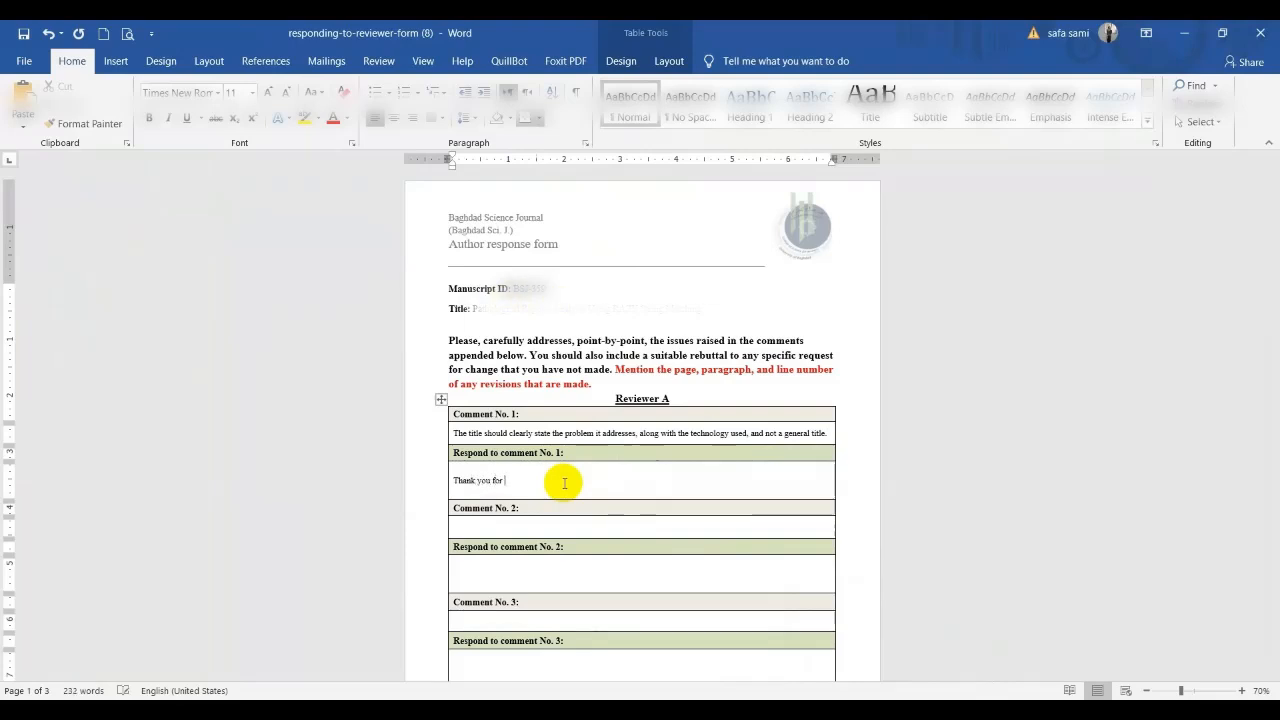
pyautogui.write('you for your comm')
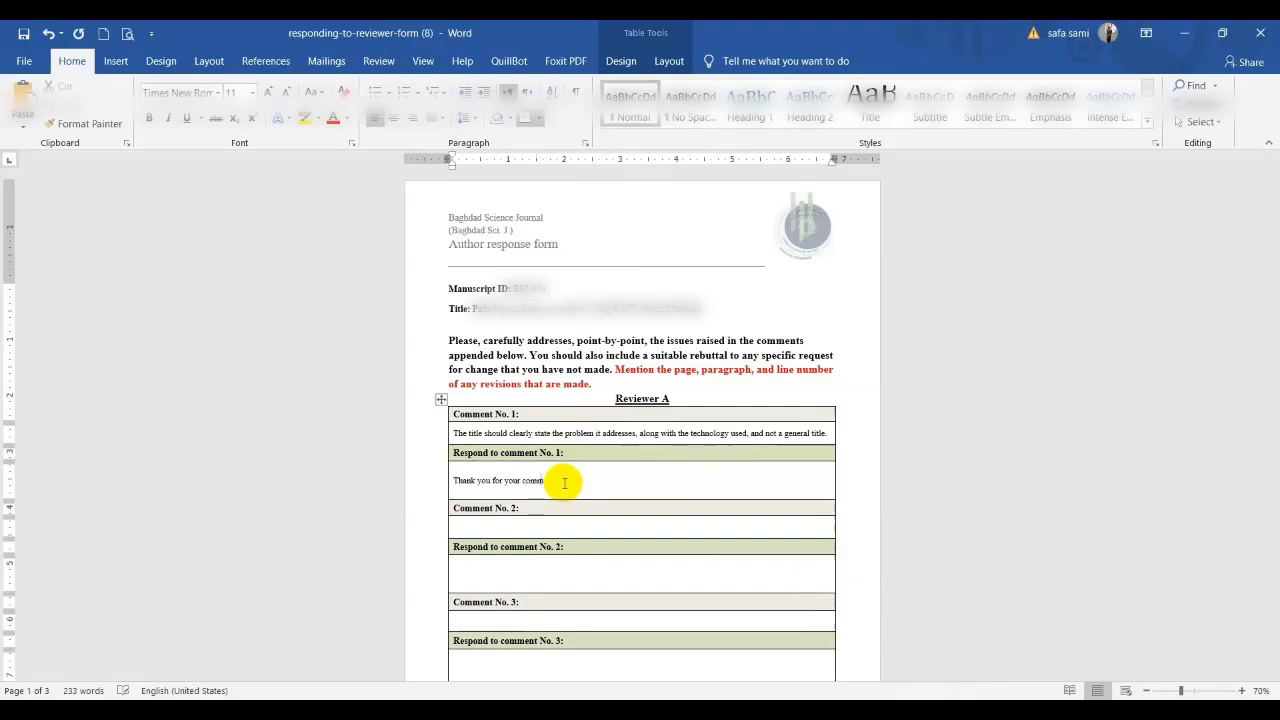
pyautogui.write('ent the title was modified to be')
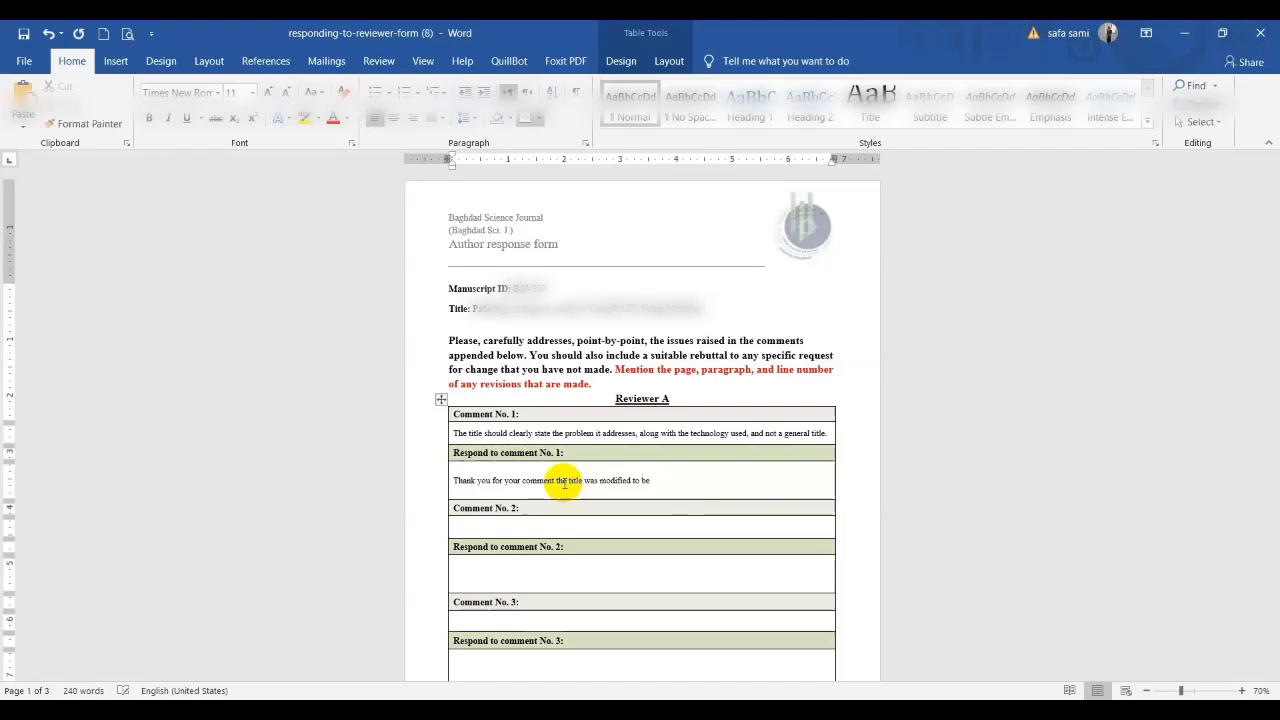
pyautogui.write('"')
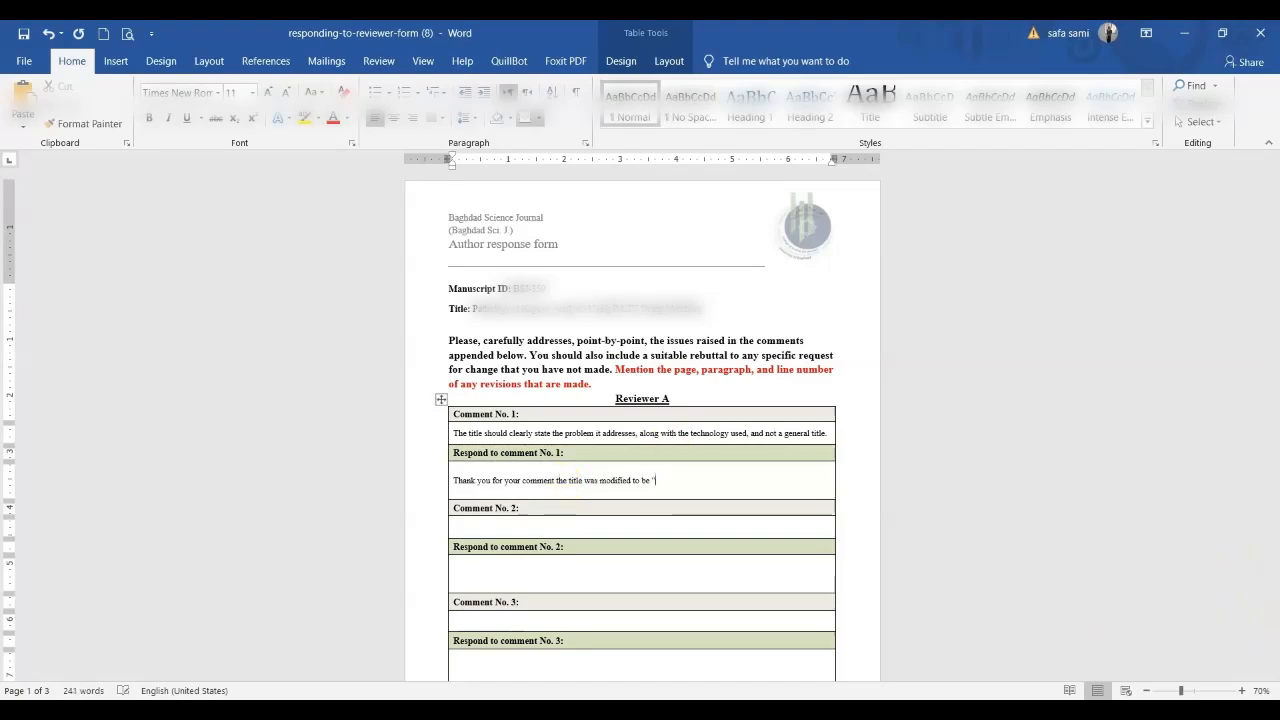
# - Copy the highlighted paper title from "marked revised file" and paste it at the end of the response to comment No. 1
pyautogui.moveTo(914, 682)
pyautogui.click(1037, 651)
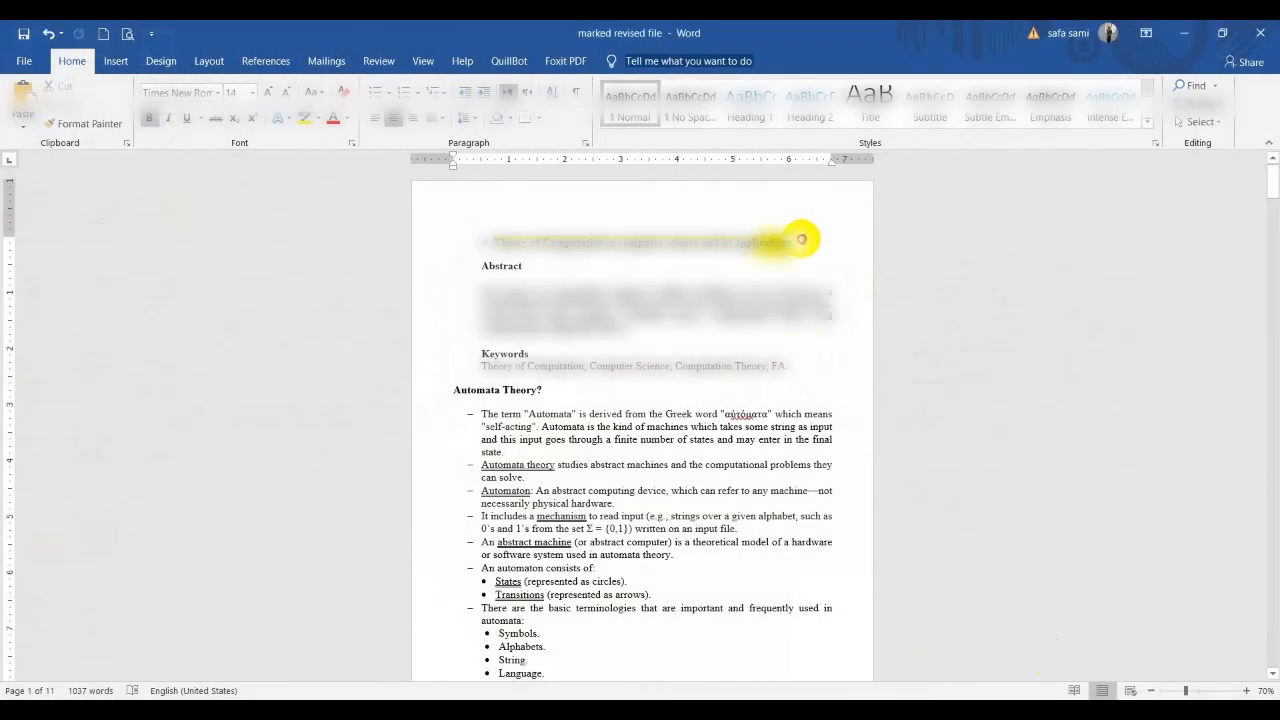
pyautogui.moveTo(806, 240); pyautogui.dragTo(495, 248)
pyautogui.rightClick(511, 251)
pyautogui.click(549, 276)
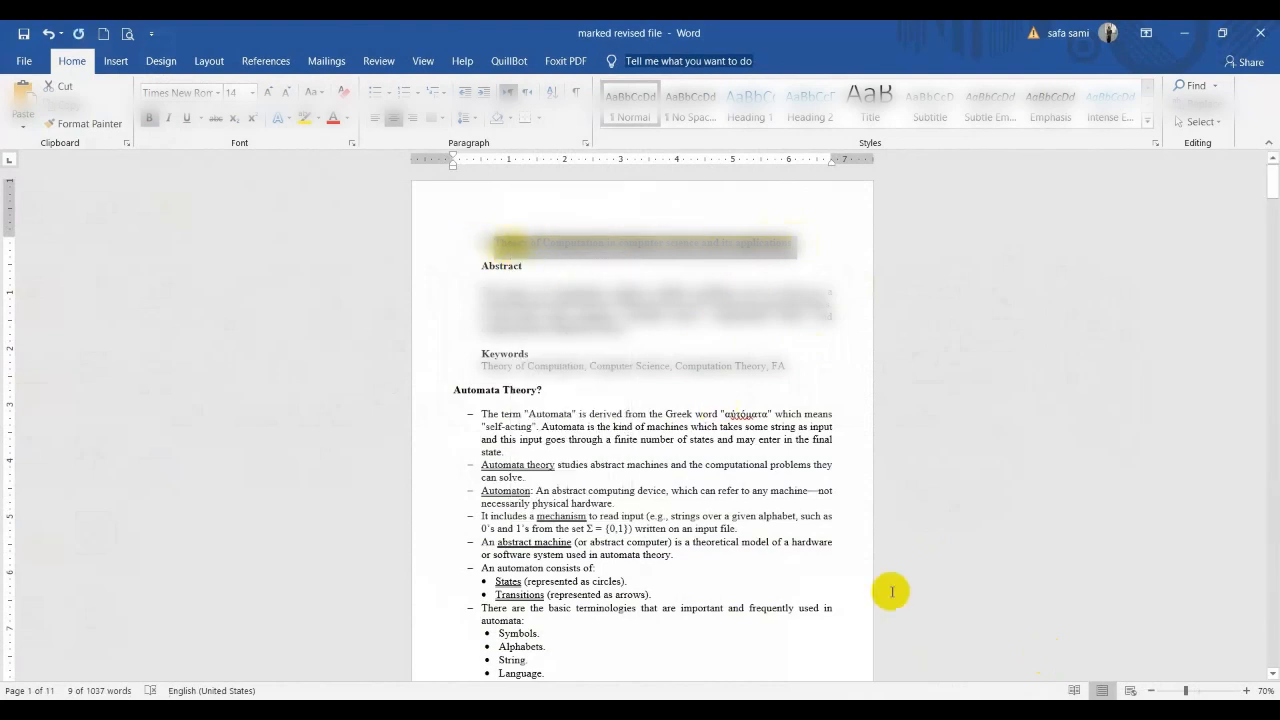
pyautogui.click(860, 662)
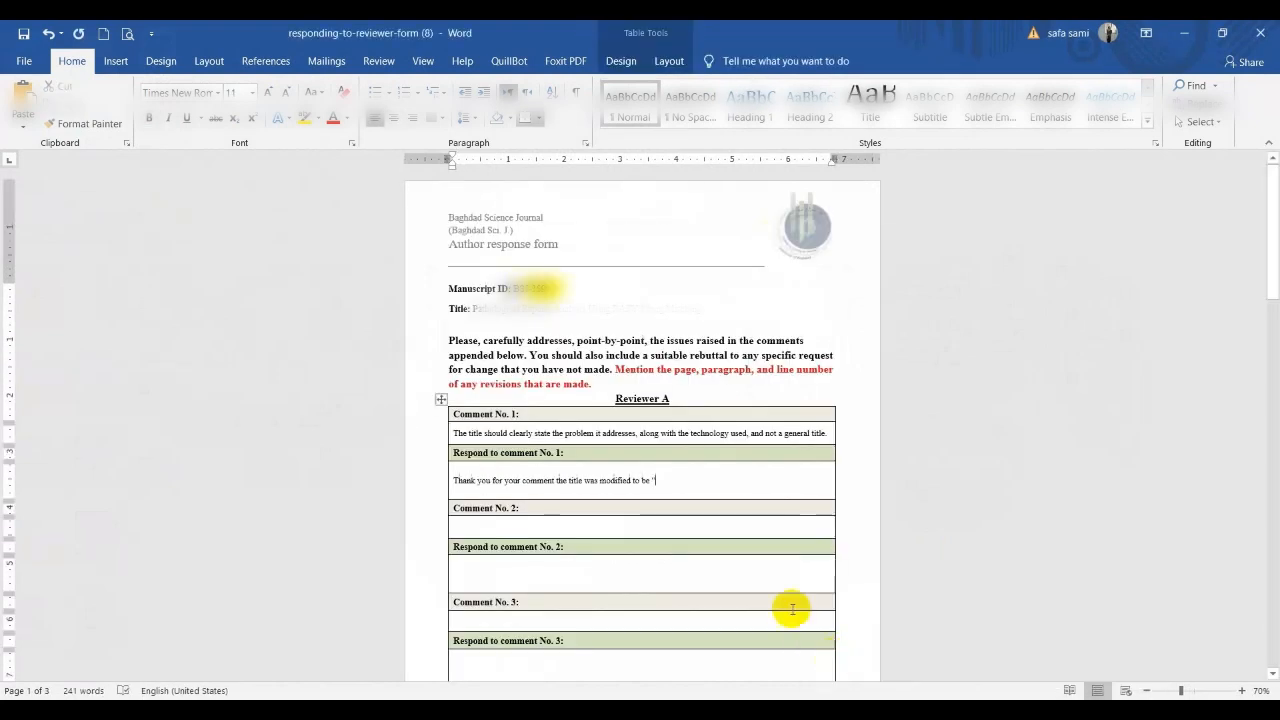
pyautogui.rightClick(689, 479)
pyautogui.click(826, 254)
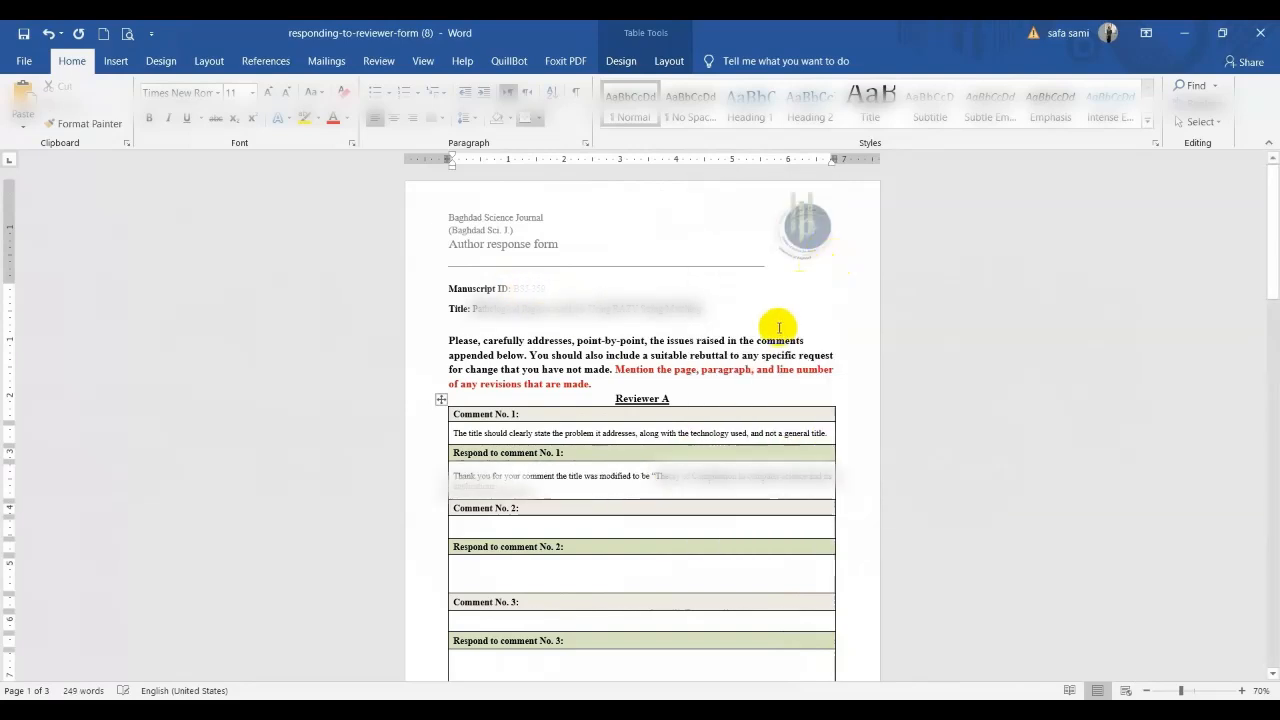
# - Save the response form as "responding-to-reviewer-form" in the desktop folder "revised files", dropping the "(8)" from its name
pyautogui.click(24, 64)
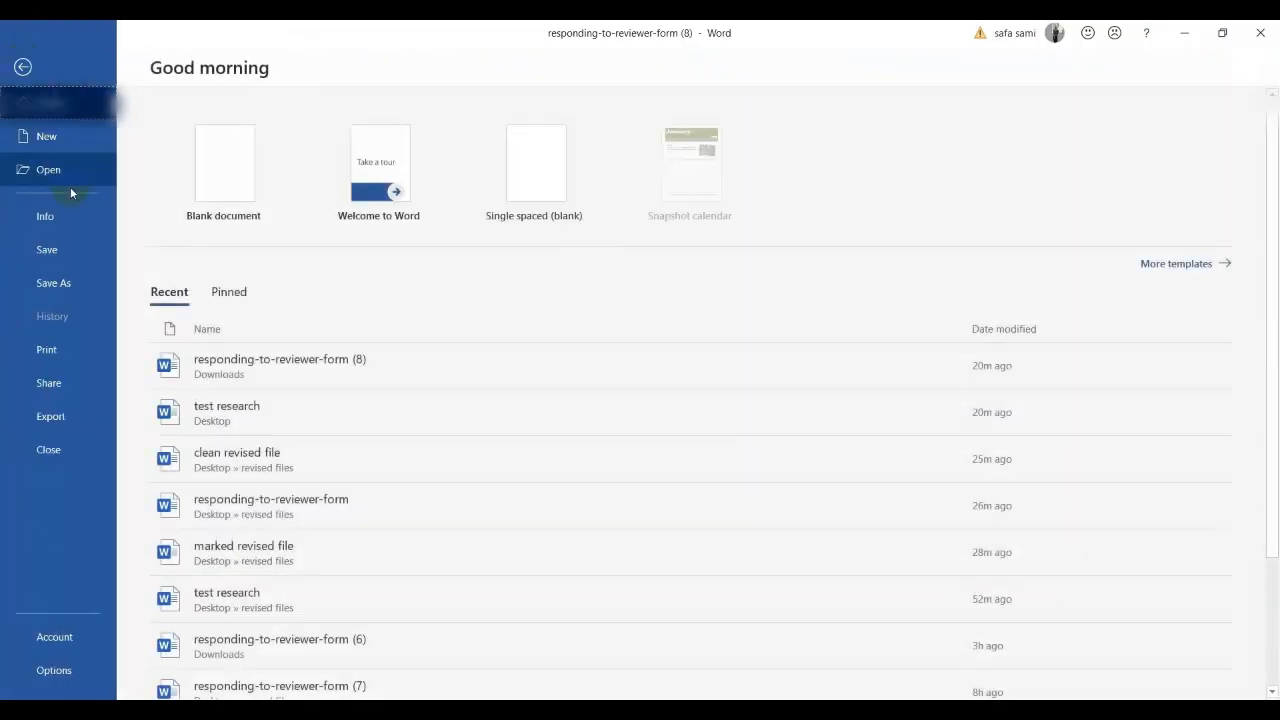
pyautogui.click(53, 283)
pyautogui.click(243, 260)
pyautogui.click(503, 197)
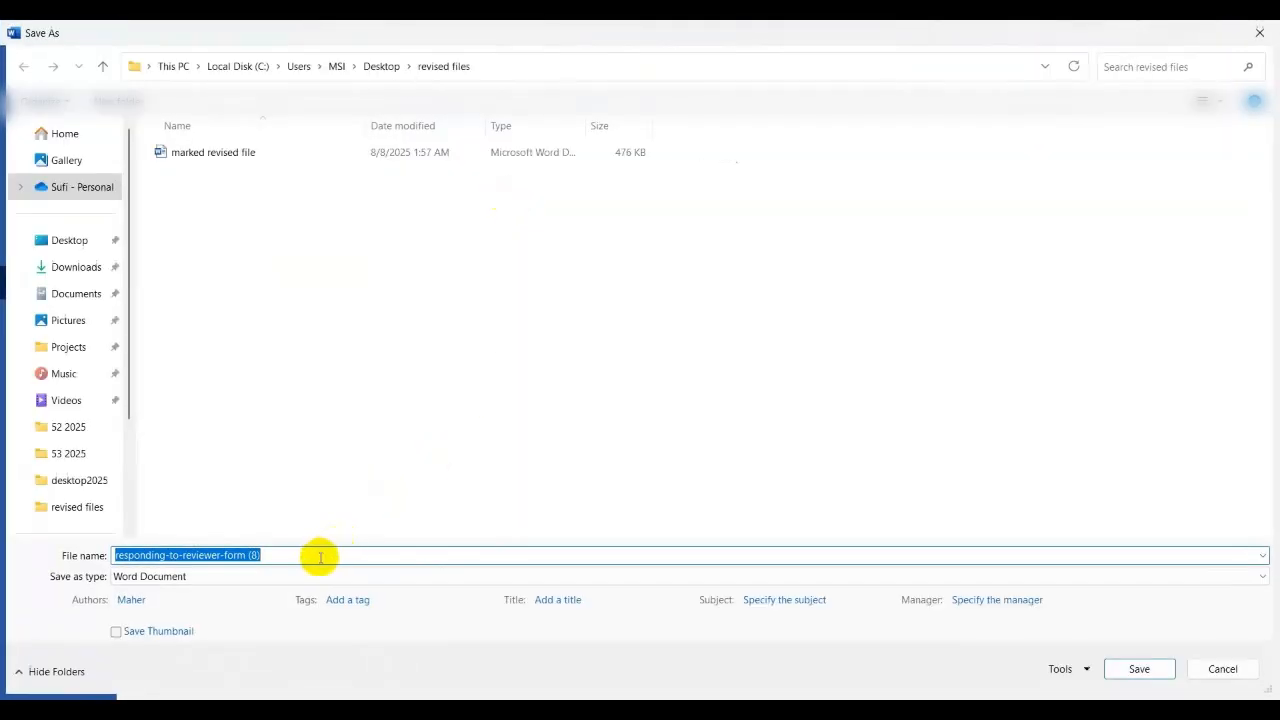
pyautogui.click(294, 556)
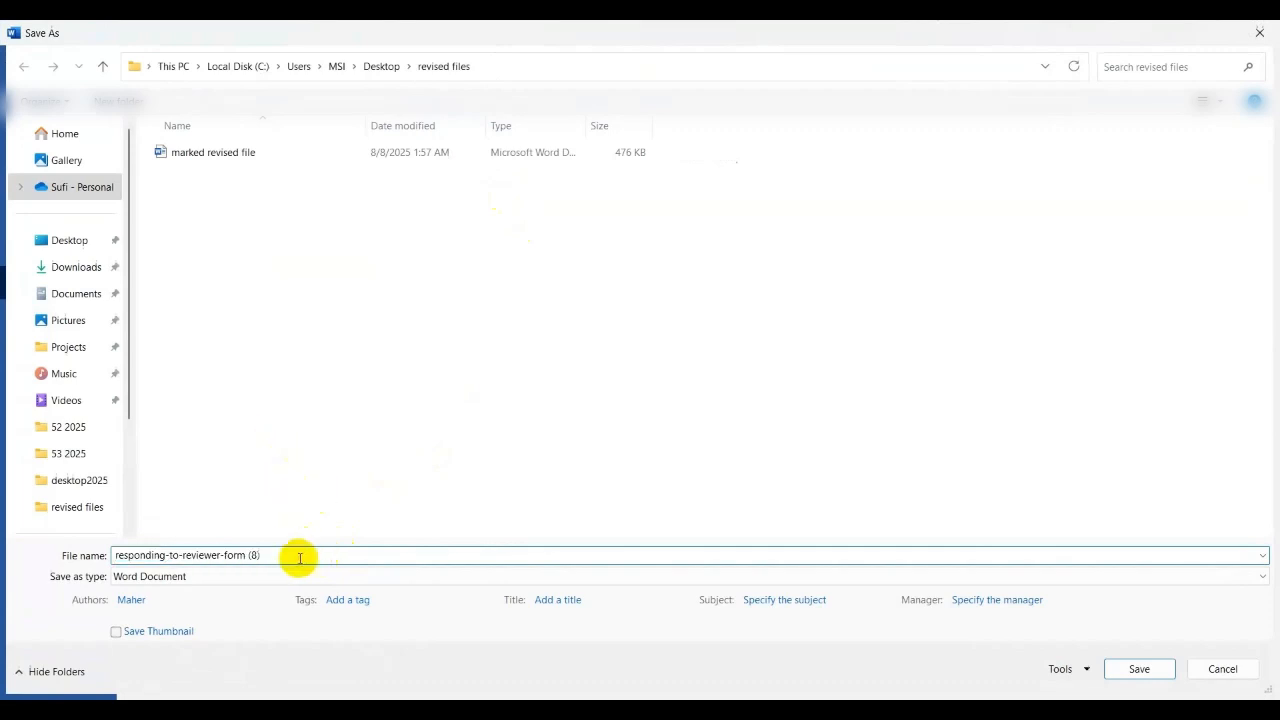
pyautogui.moveTo(260, 557); pyautogui.dragTo(245, 556)
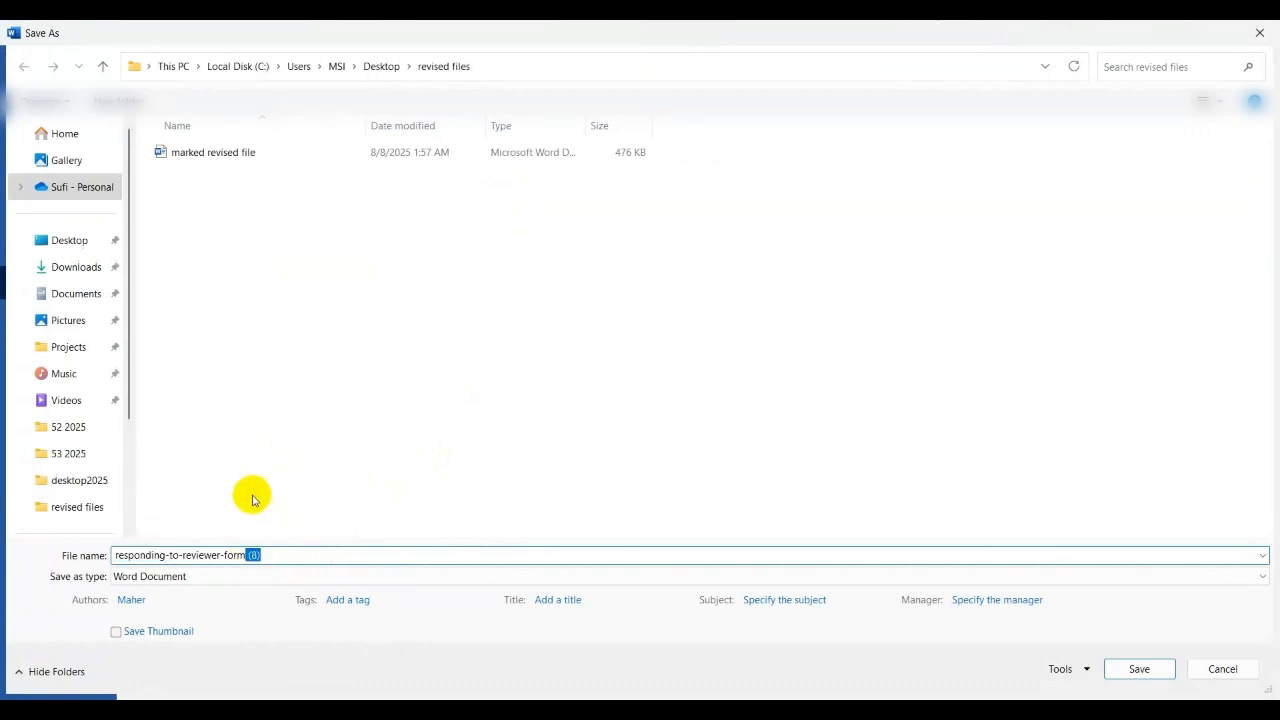
pyautogui.click(1139, 669)
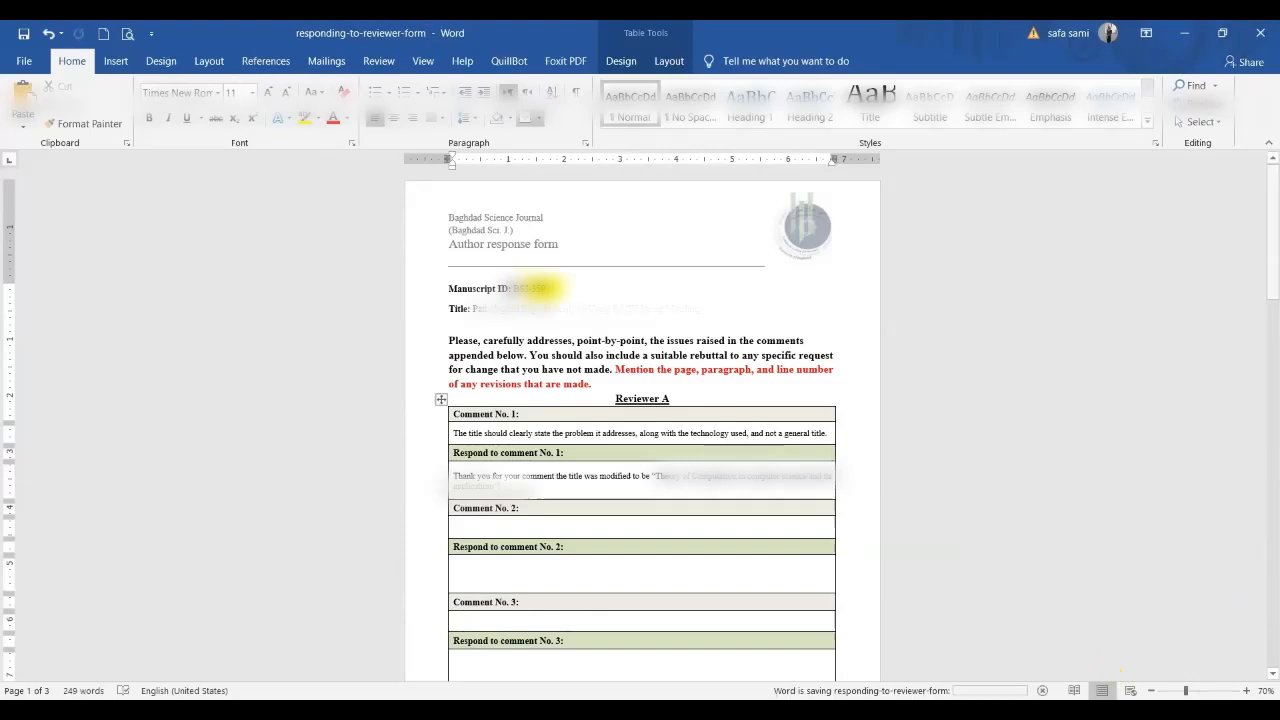
# - Switch to "marked revised file" and remove the highlighting from the whole document
pyautogui.click(1000, 663)
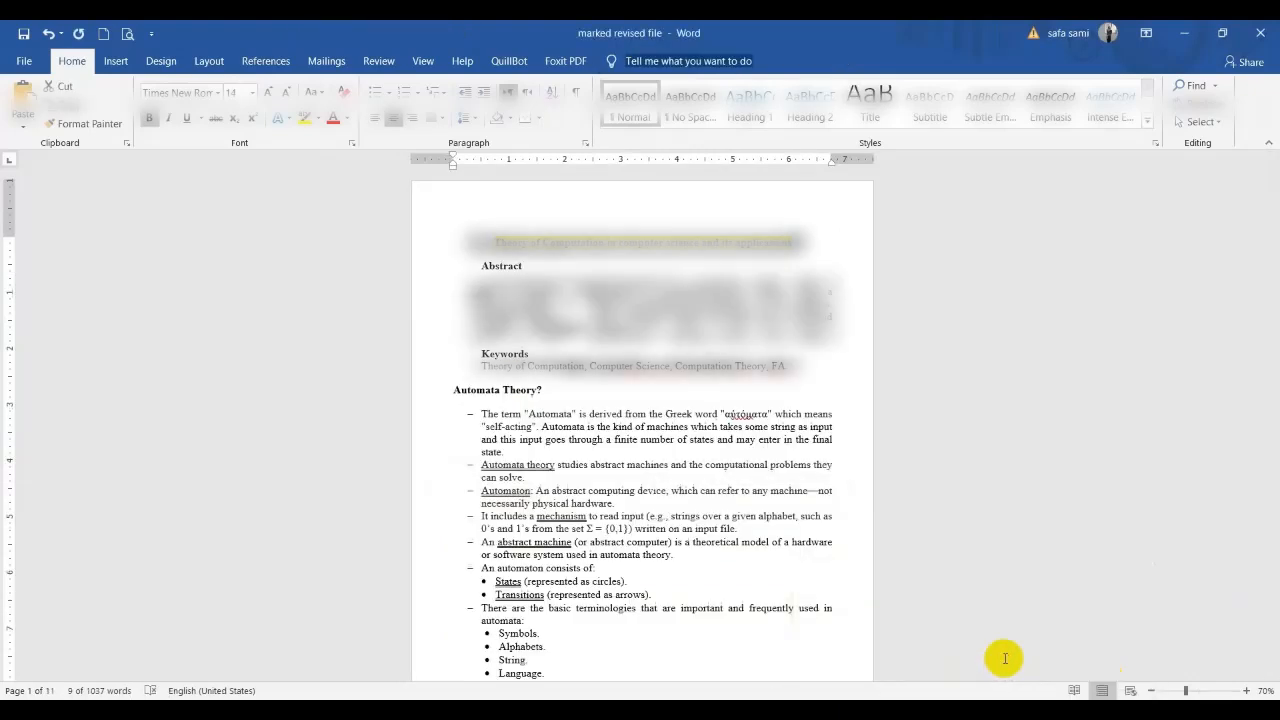
pyautogui.click(565, 350)
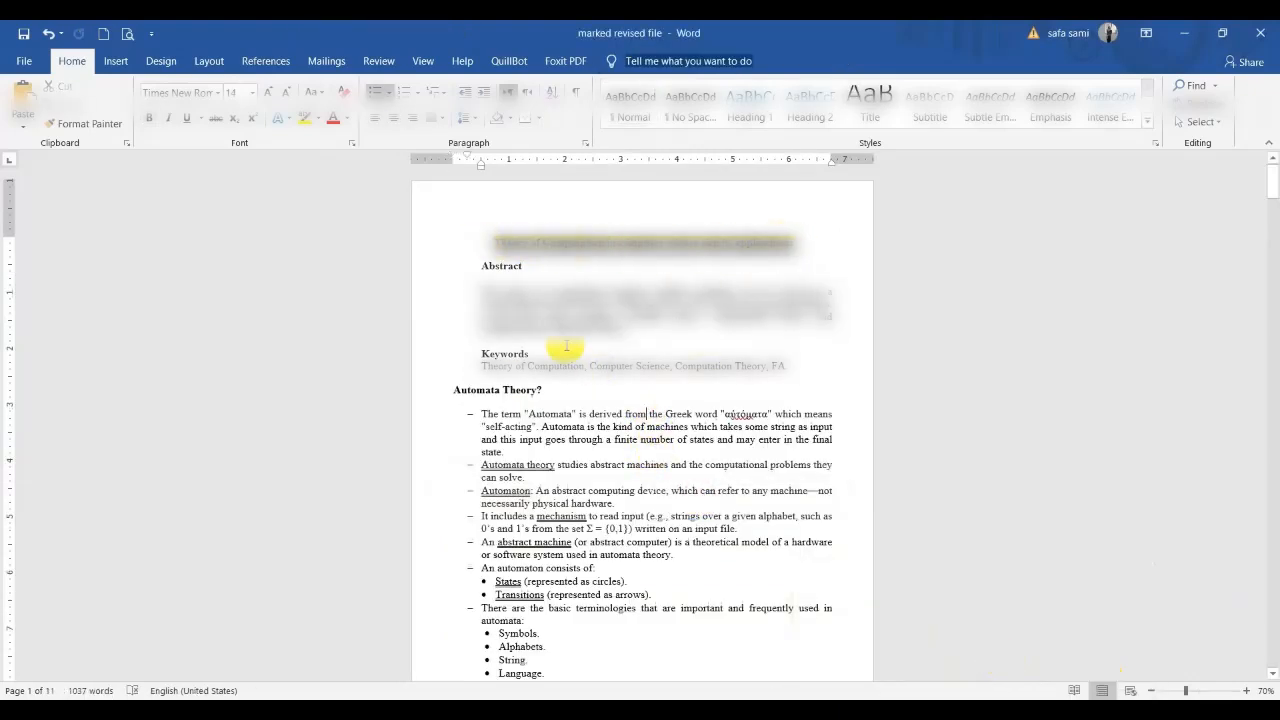
pyautogui.hotkey('ctrl', 'a')
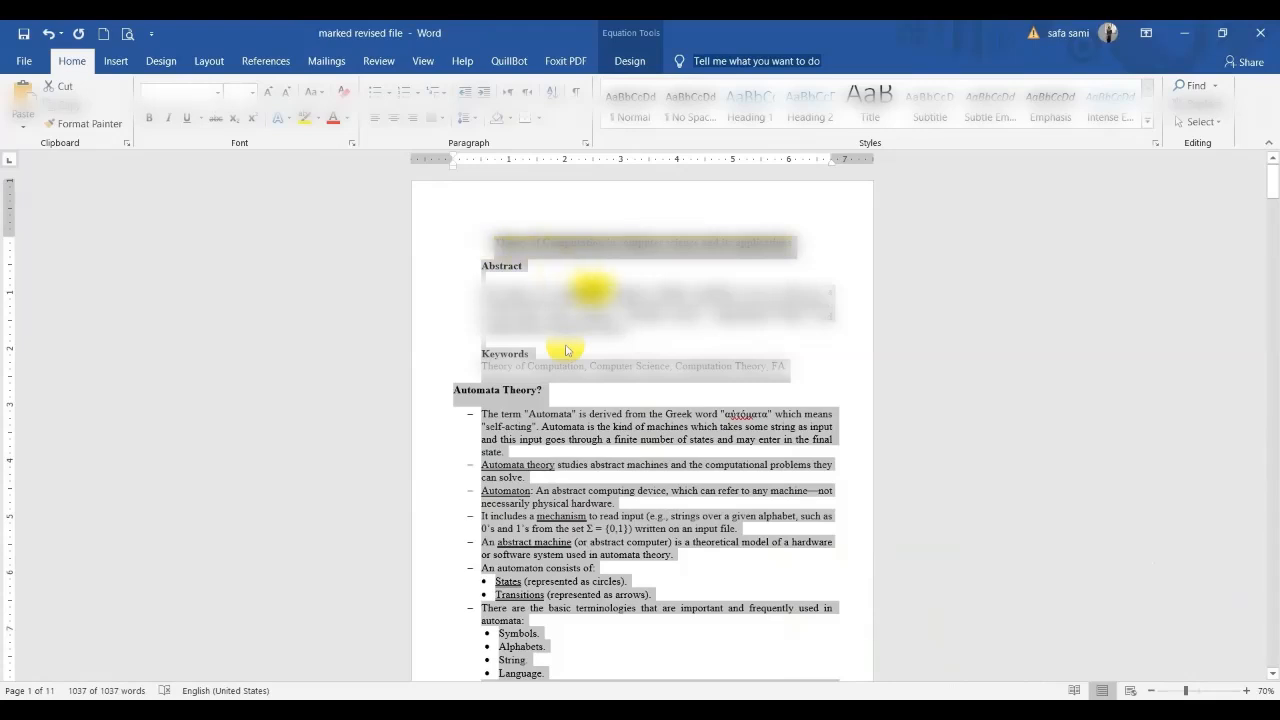
pyautogui.click(317, 118)
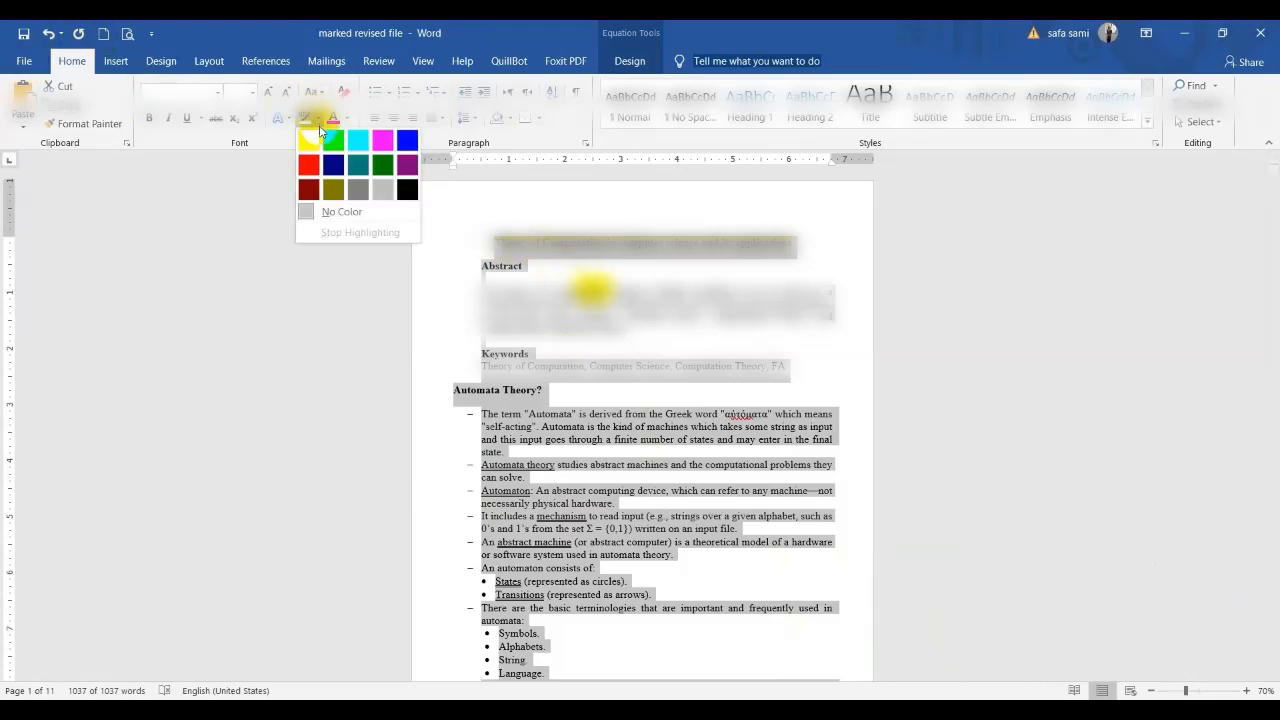
pyautogui.click(342, 212)
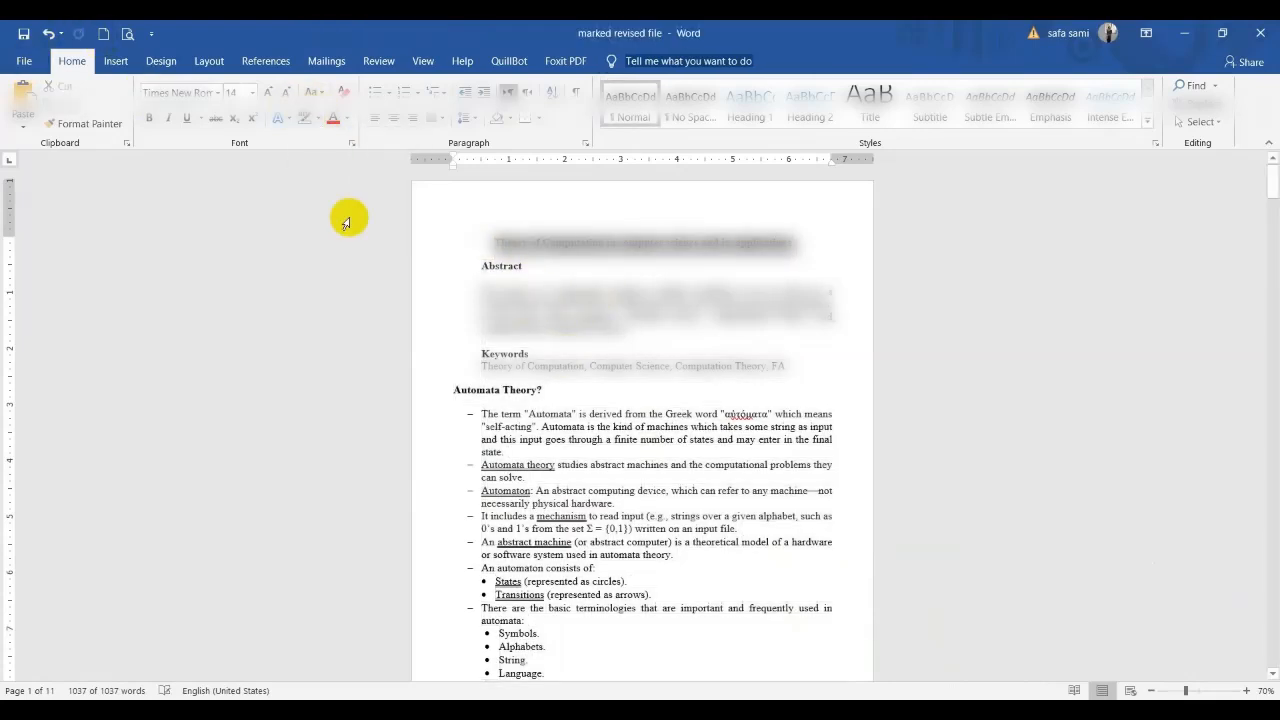
# - Save the unhighlighted document as "clean revised file" in the folder "revised files"
pyautogui.click(24, 61)
pyautogui.click(53, 283)
pyautogui.click(463, 203)
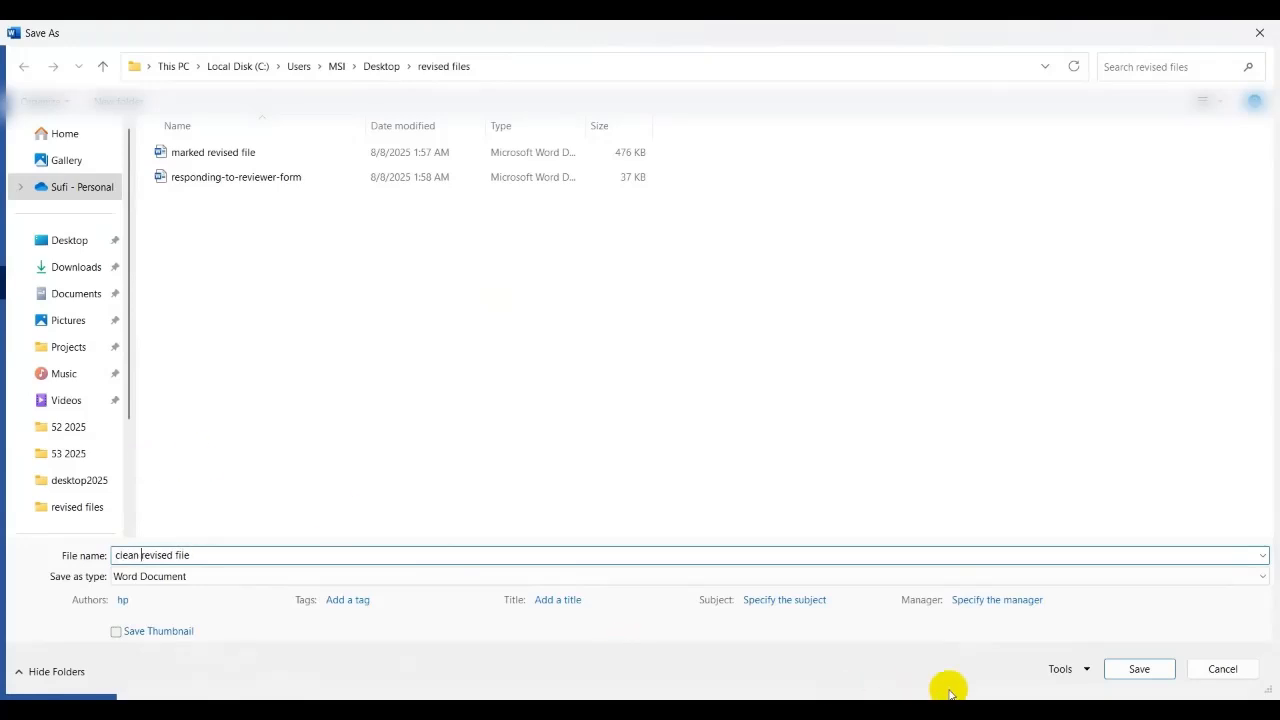
pyautogui.click(1158, 670)
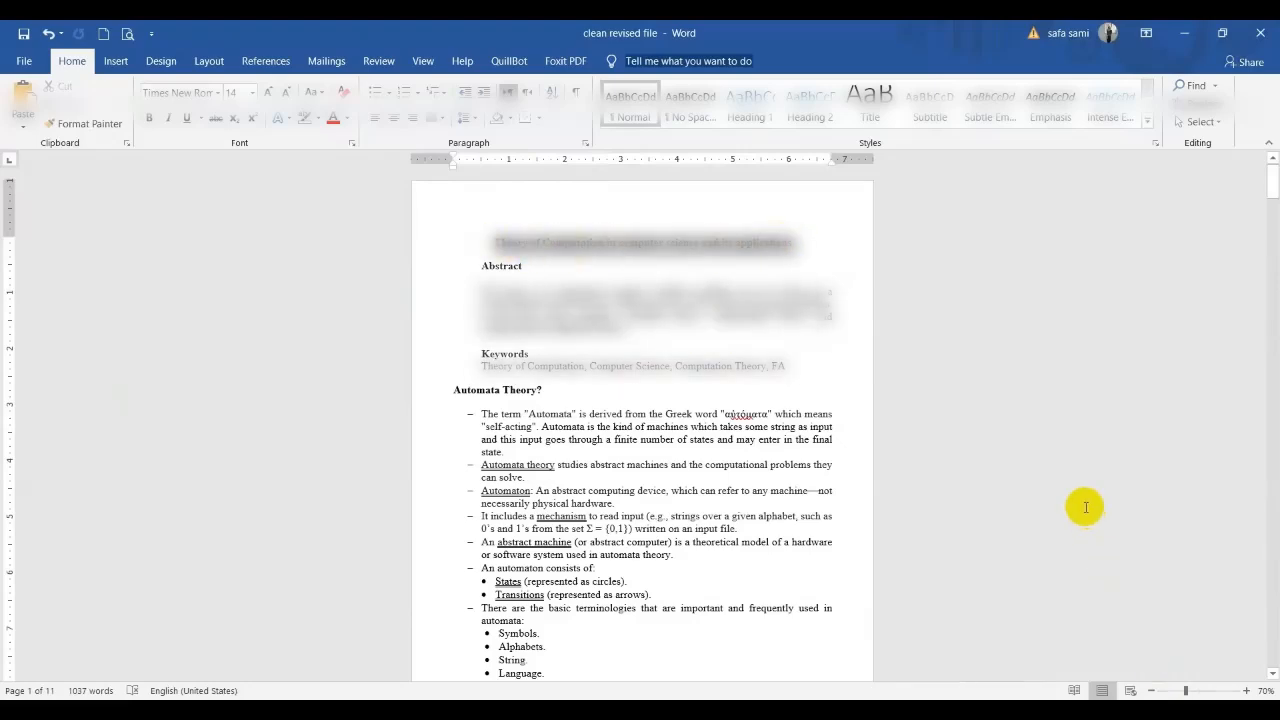
# - Minimize the open windows and open the desktop folder "revised files" to check the saved submission files
pyautogui.click(1190, 36)
pyautogui.click(1195, 40)
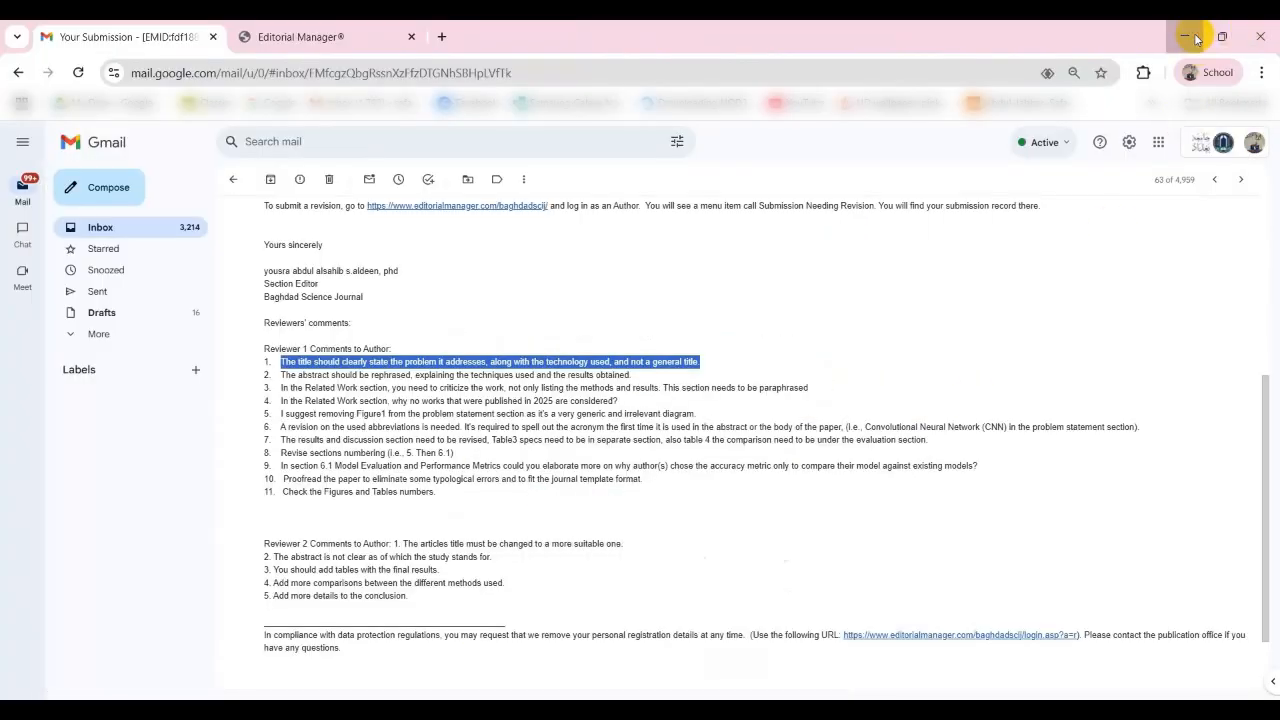
pyautogui.click(1198, 44)
pyautogui.doubleClick(858, 292)
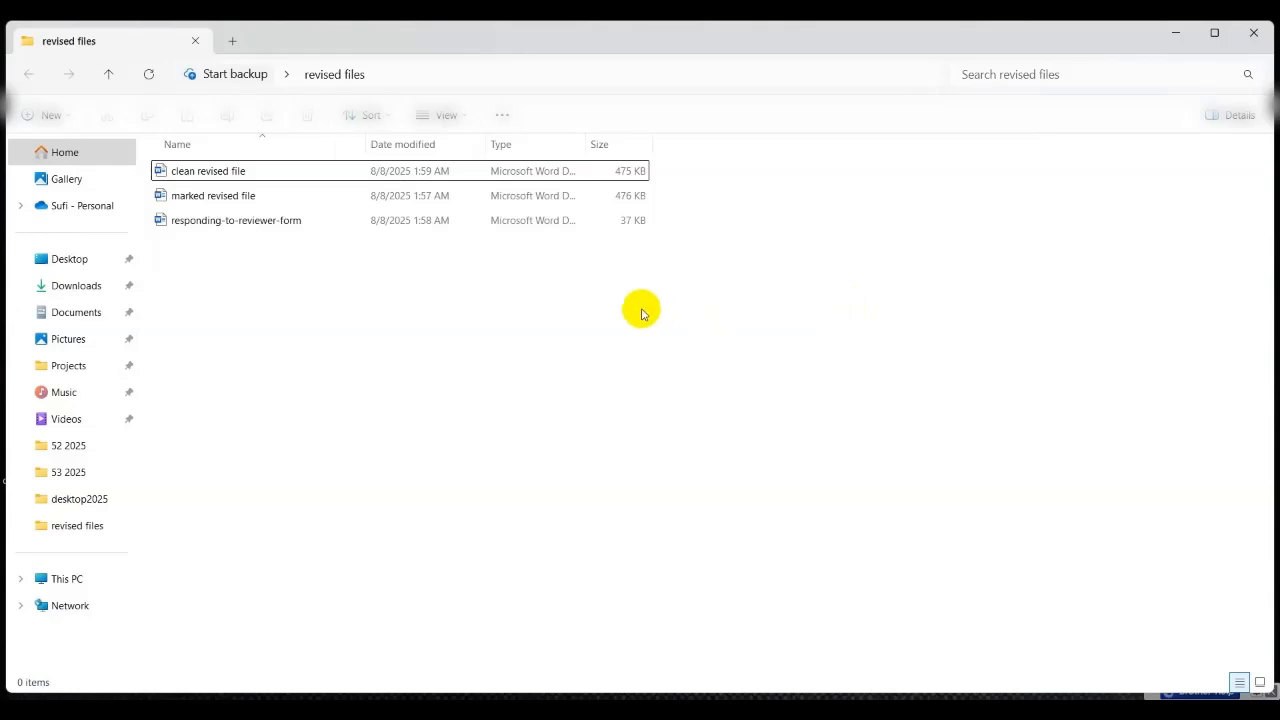
pyautogui.click(266, 171)
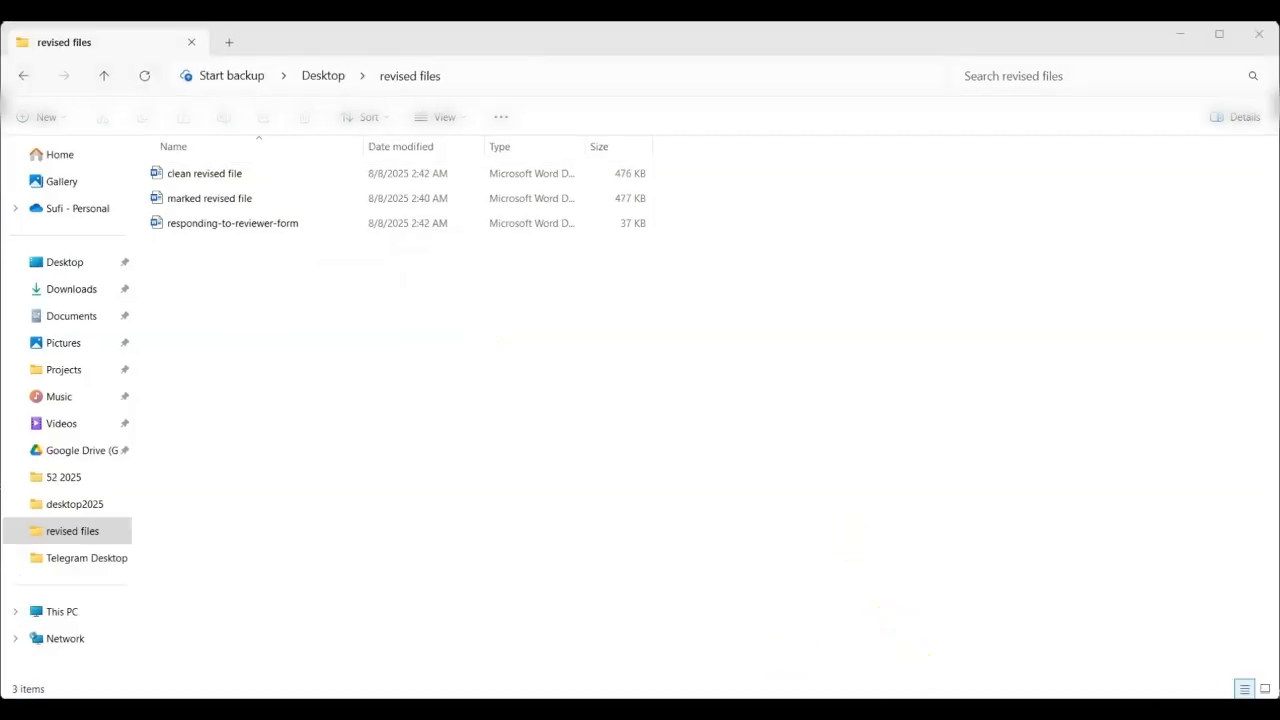
# - Open the Editorial Manager link in the journal's decision e-mail and log in with the author's username and password
pyautogui.click(932, 709)
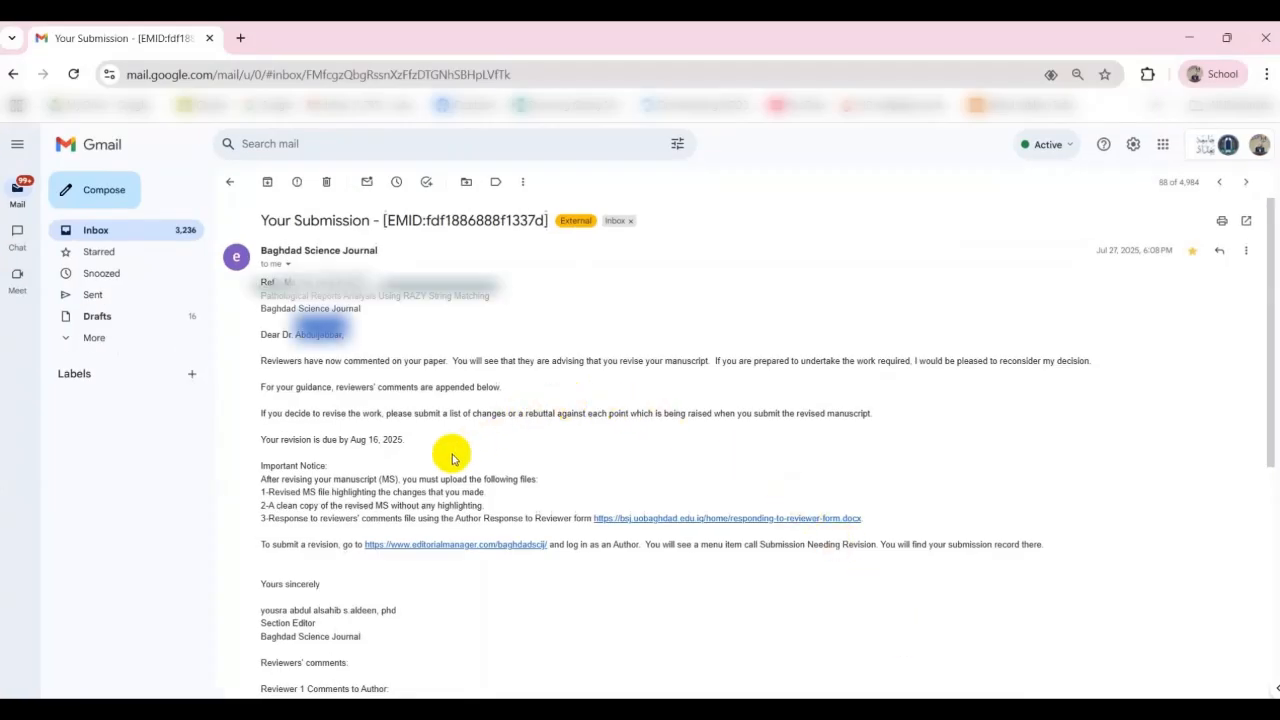
pyautogui.click(395, 546)
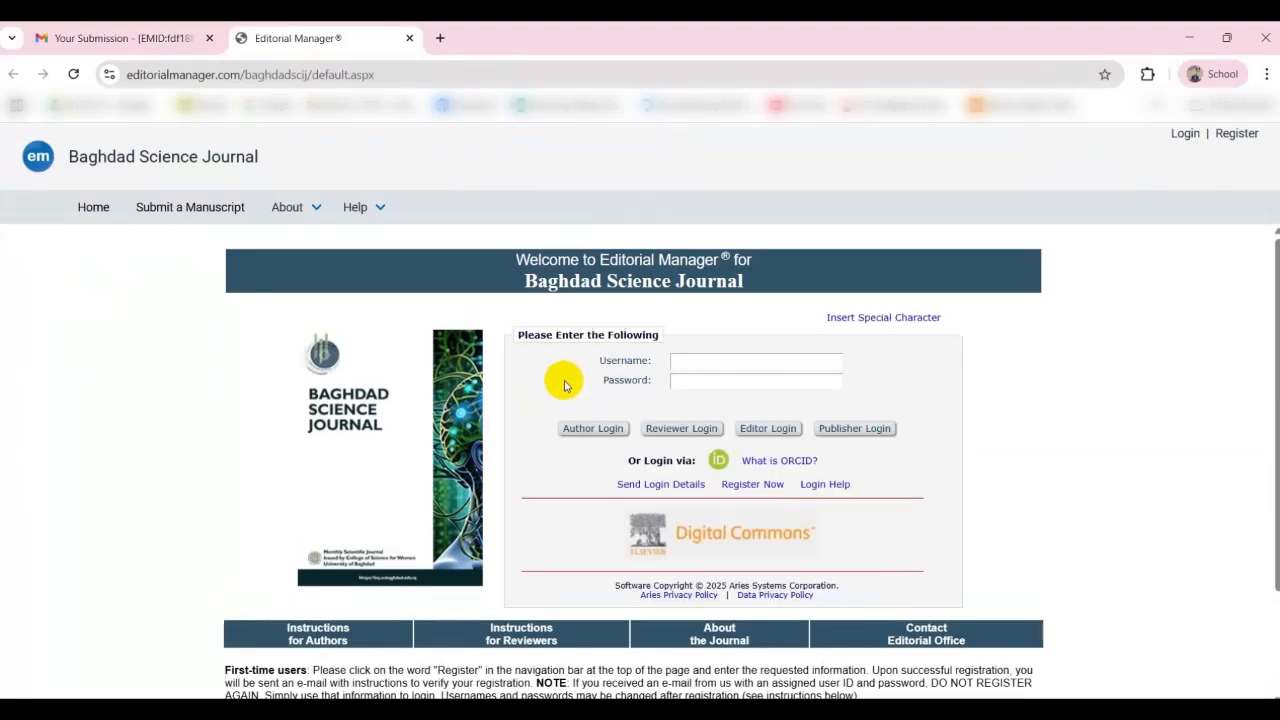
pyautogui.click(700, 361)
pyautogui.click(724, 379)
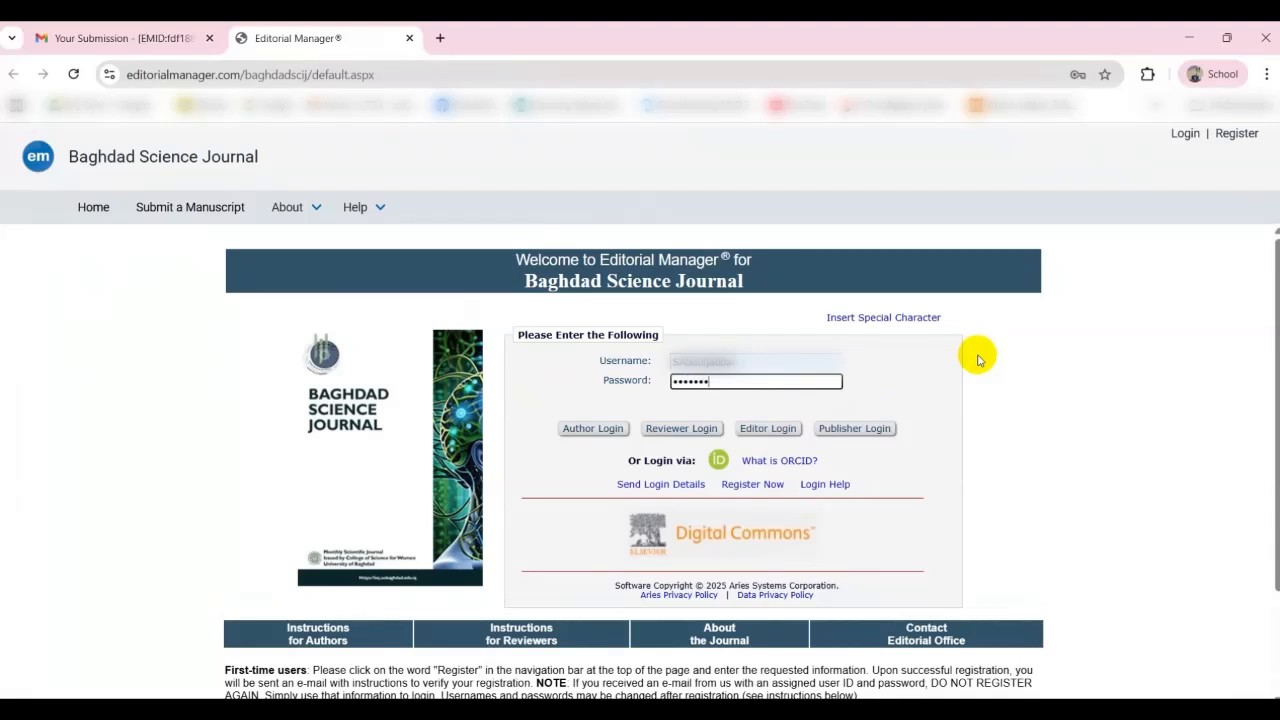
pyautogui.press('Return')
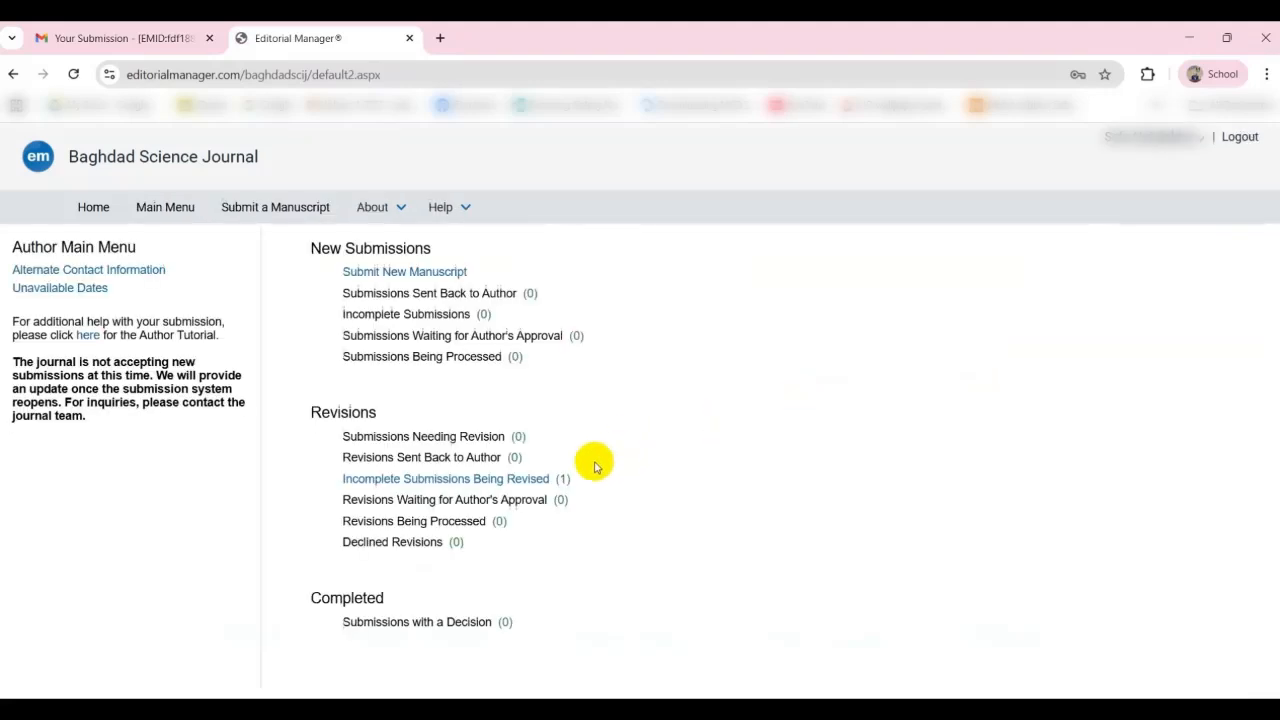
# - Open the manuscript listed under Incomplete Submissions Being Revised for revision editing
pyautogui.click(522, 487)
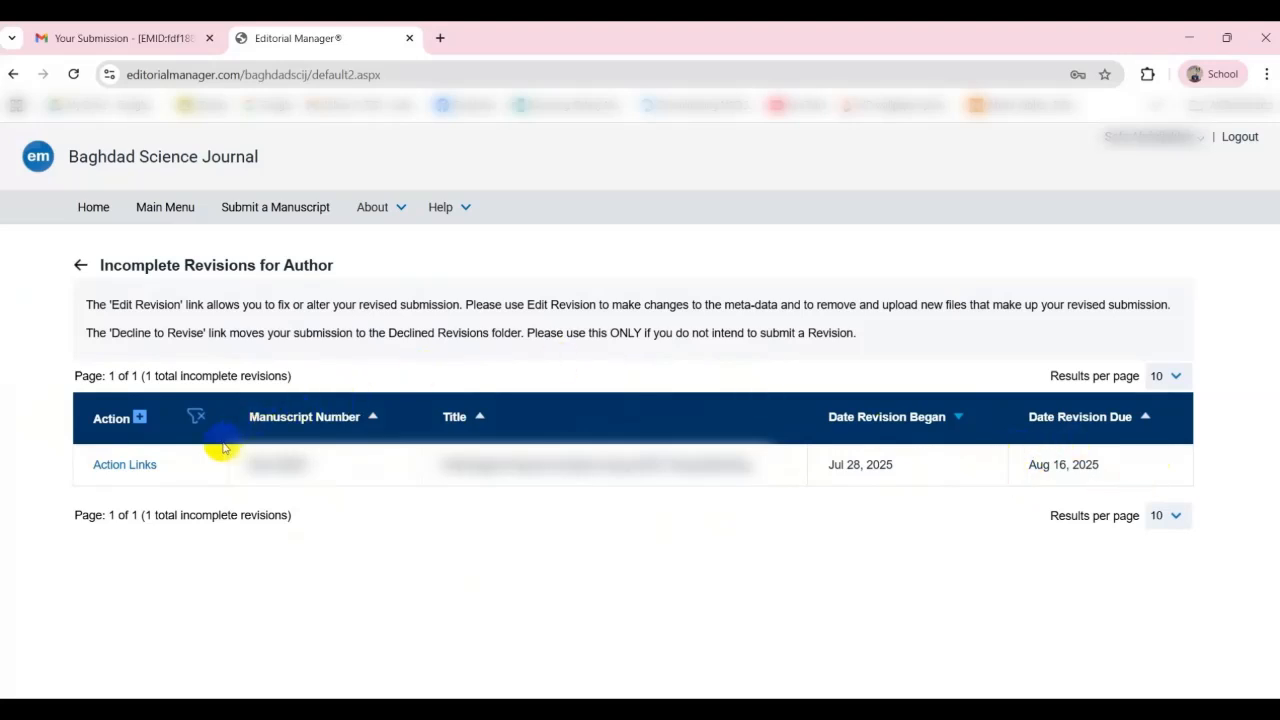
pyautogui.click(150, 464)
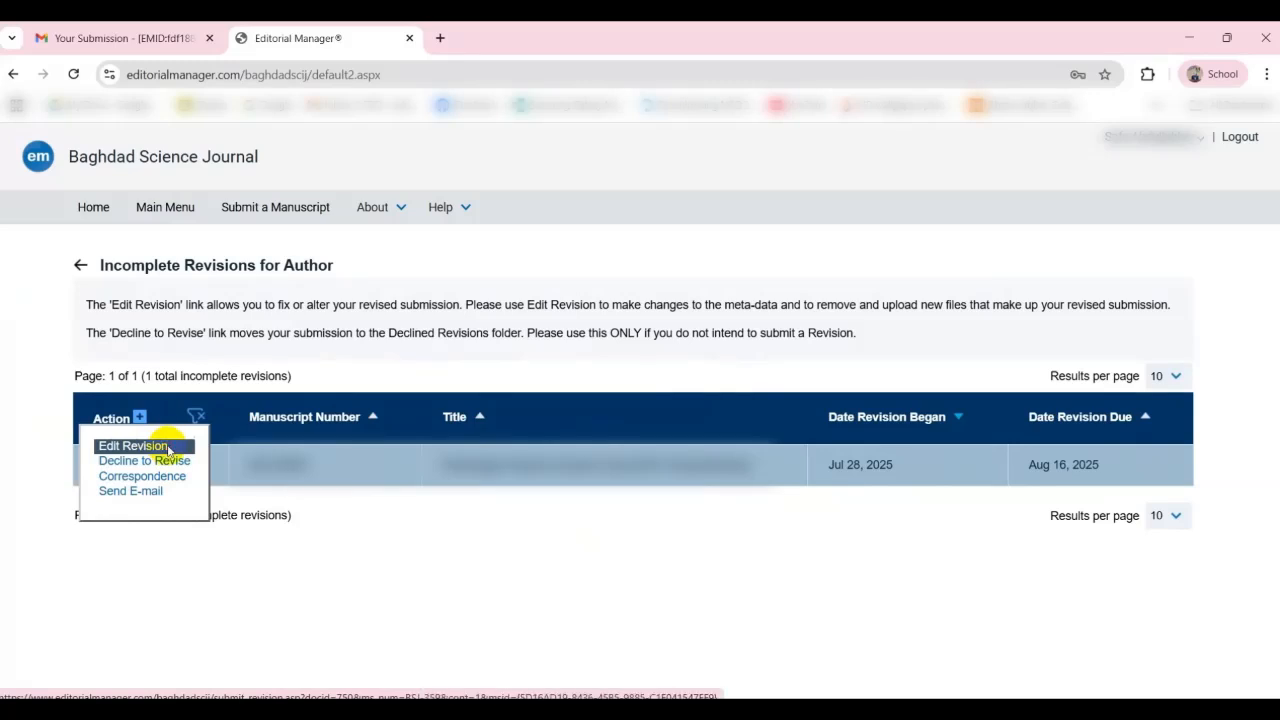
pyautogui.click(133, 446)
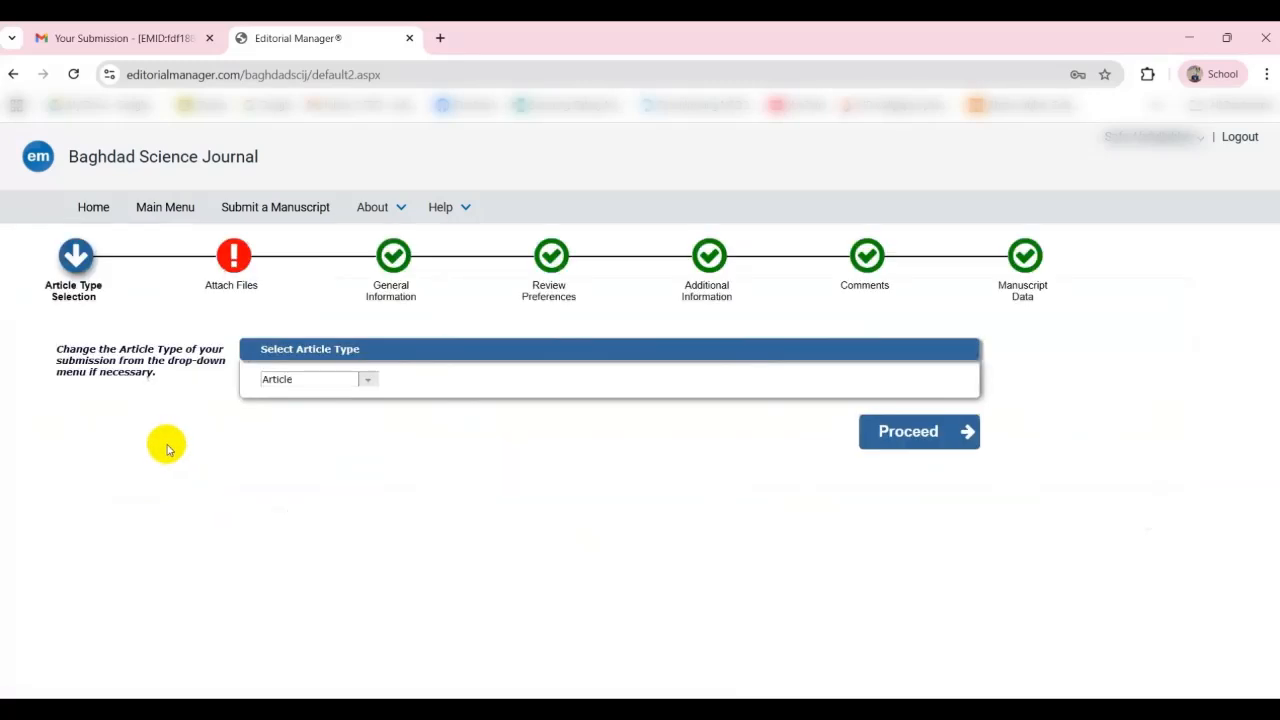
# - Keep the article type as Article and proceed with only the Title Page and Author Contribution files carried forward into the revision
pyautogui.click(368, 383)
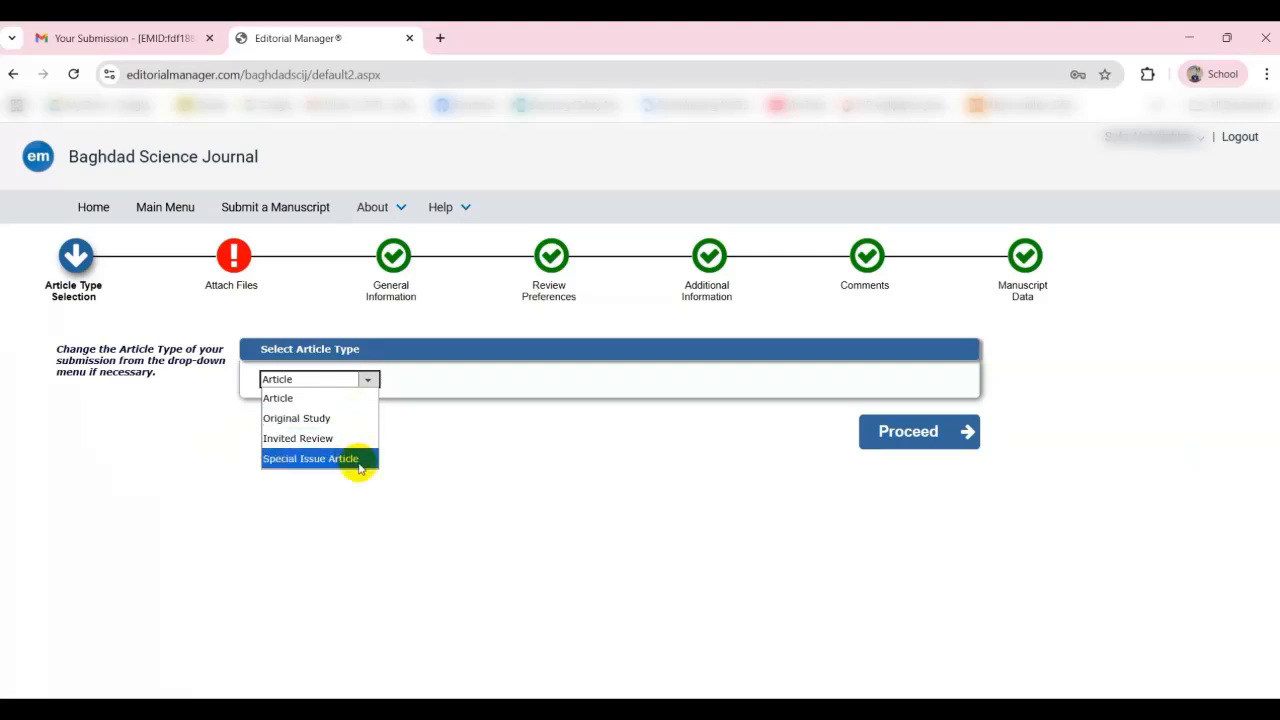
pyautogui.click(347, 400)
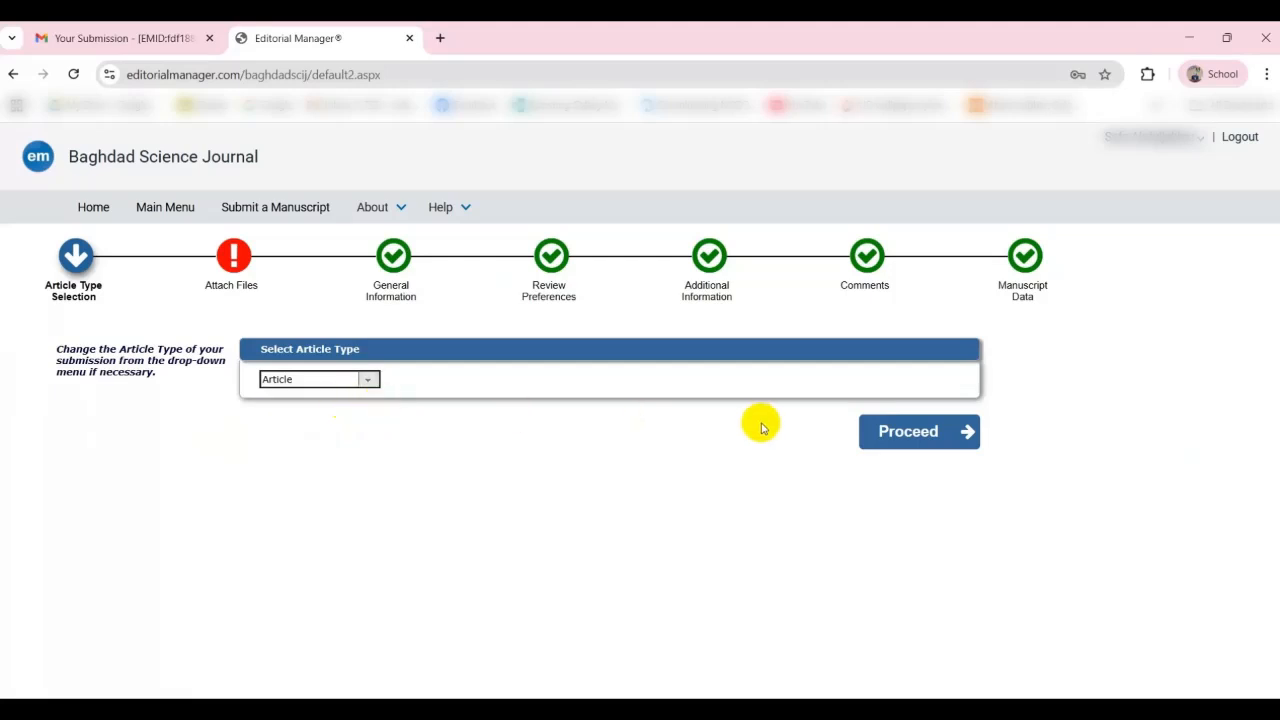
pyautogui.click(909, 434)
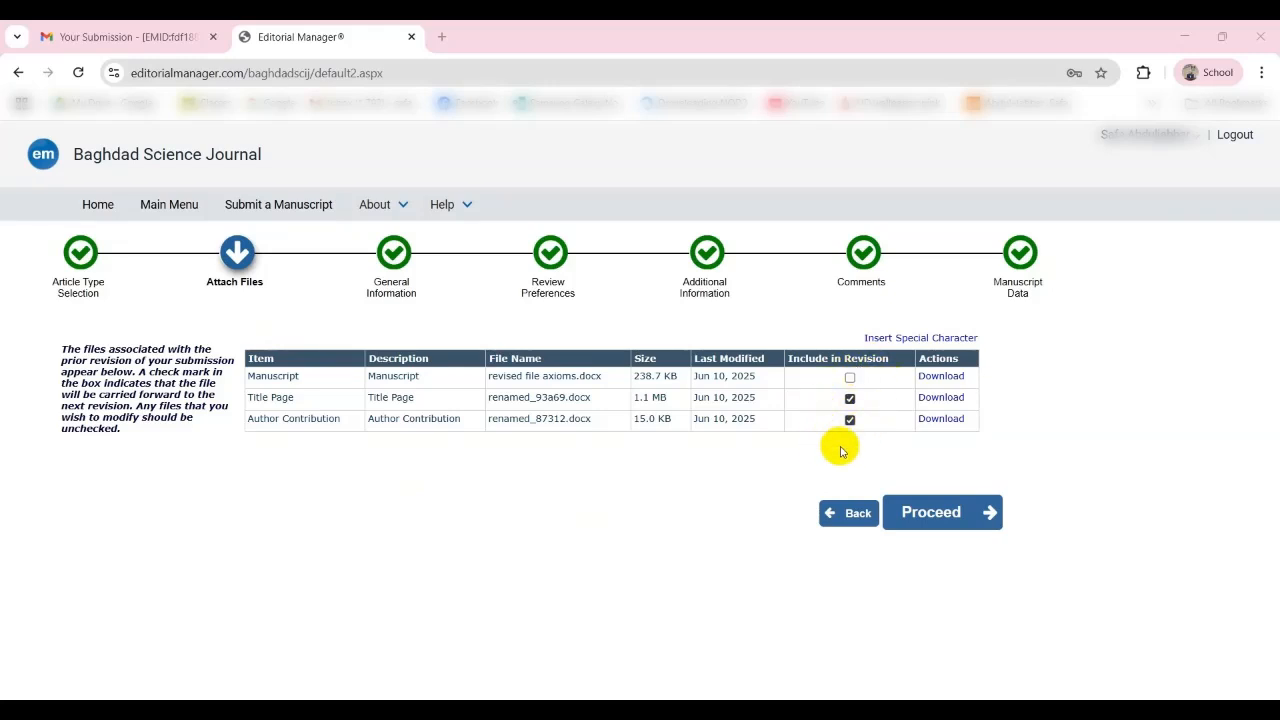
pyautogui.click(950, 528)
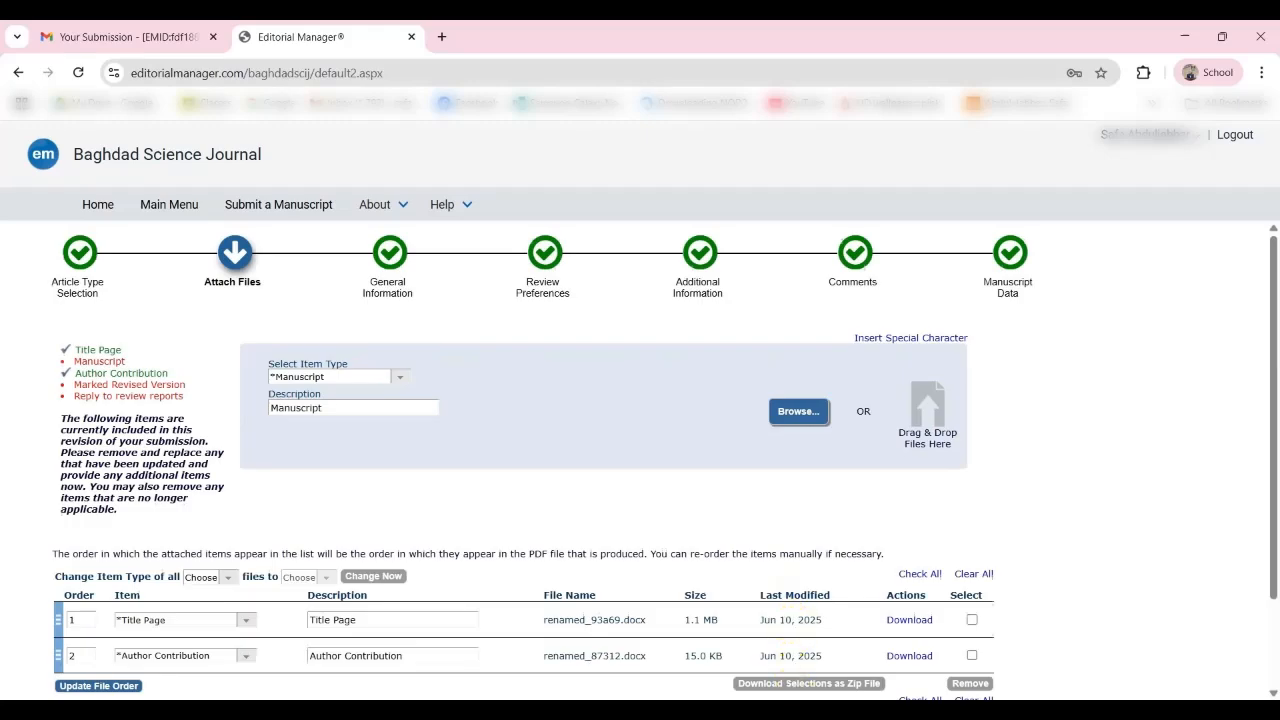
# - Check the required item types and attach "clean revised file" from the folder "revised files" as the Manuscript item
pyautogui.scroll(-1, 551, 317)
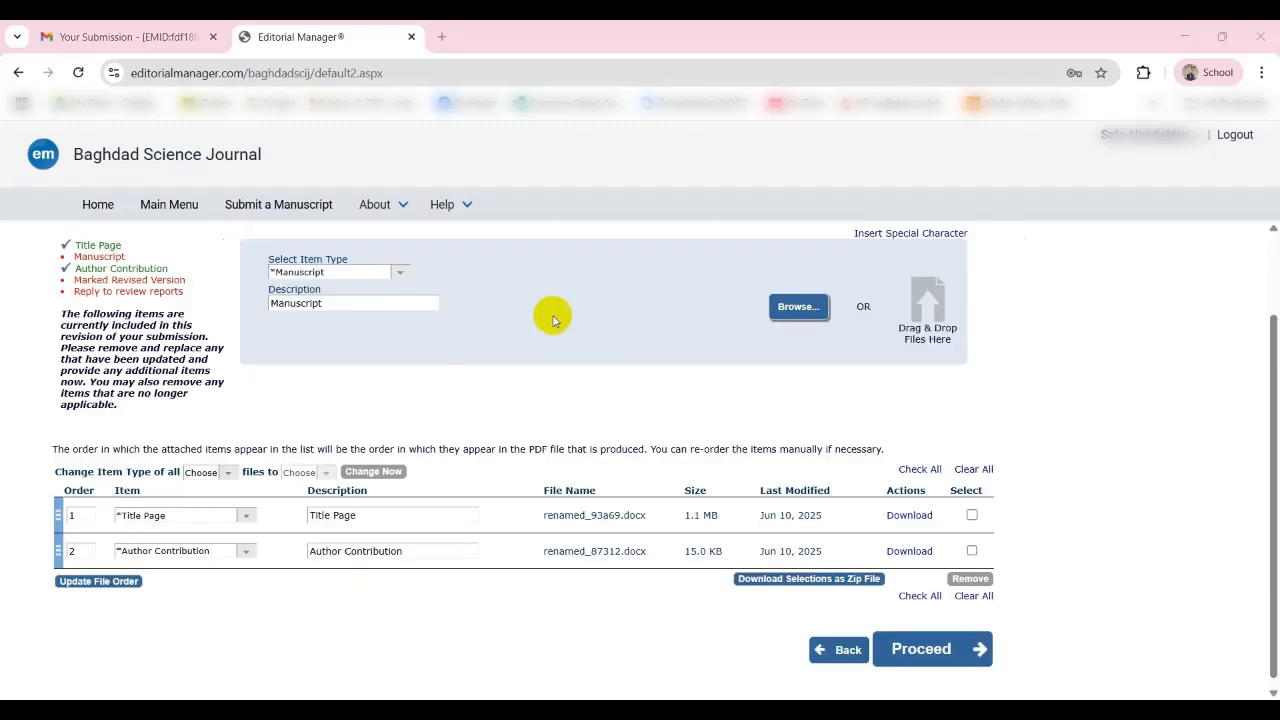
pyautogui.click(385, 274)
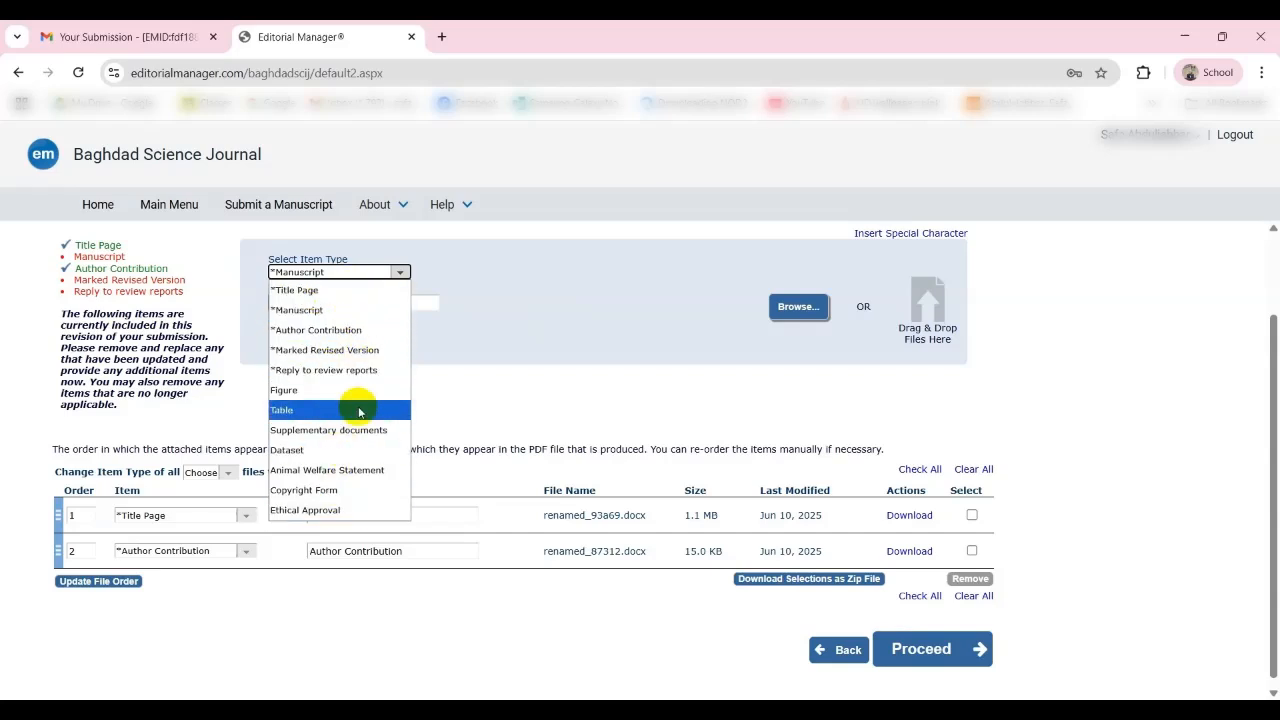
pyautogui.click(398, 276)
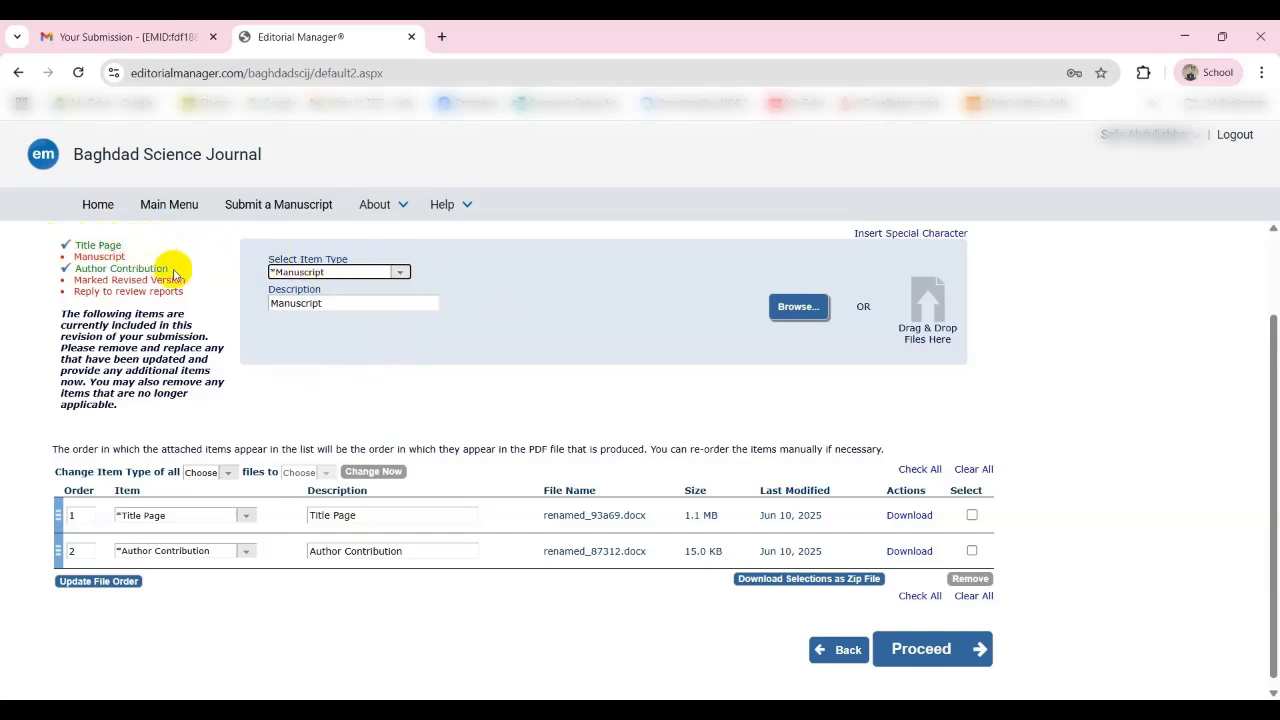
pyautogui.moveTo(80, 268)
pyautogui.mouseDown()
pyautogui.moveTo(175, 269)
pyautogui.moveTo(126, 245)
pyautogui.moveTo(80, 245)
pyautogui.mouseUp()
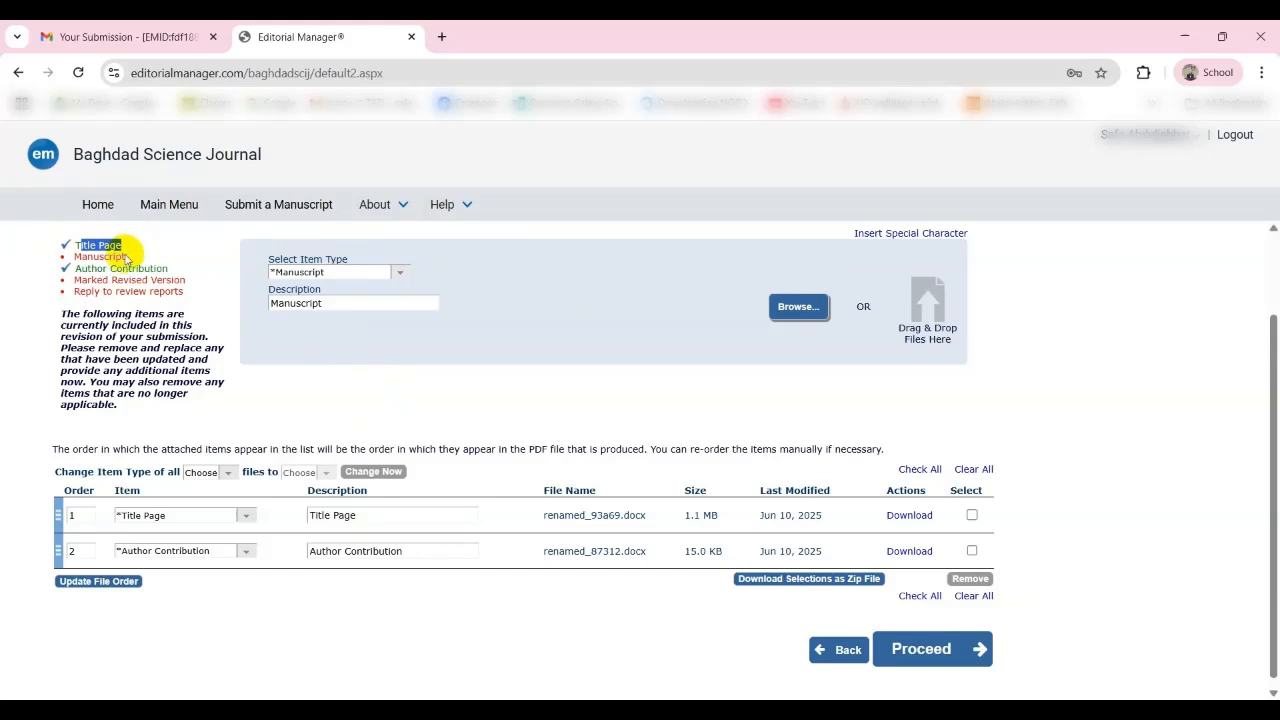
pyautogui.moveTo(183, 291); pyautogui.dragTo(86, 288)
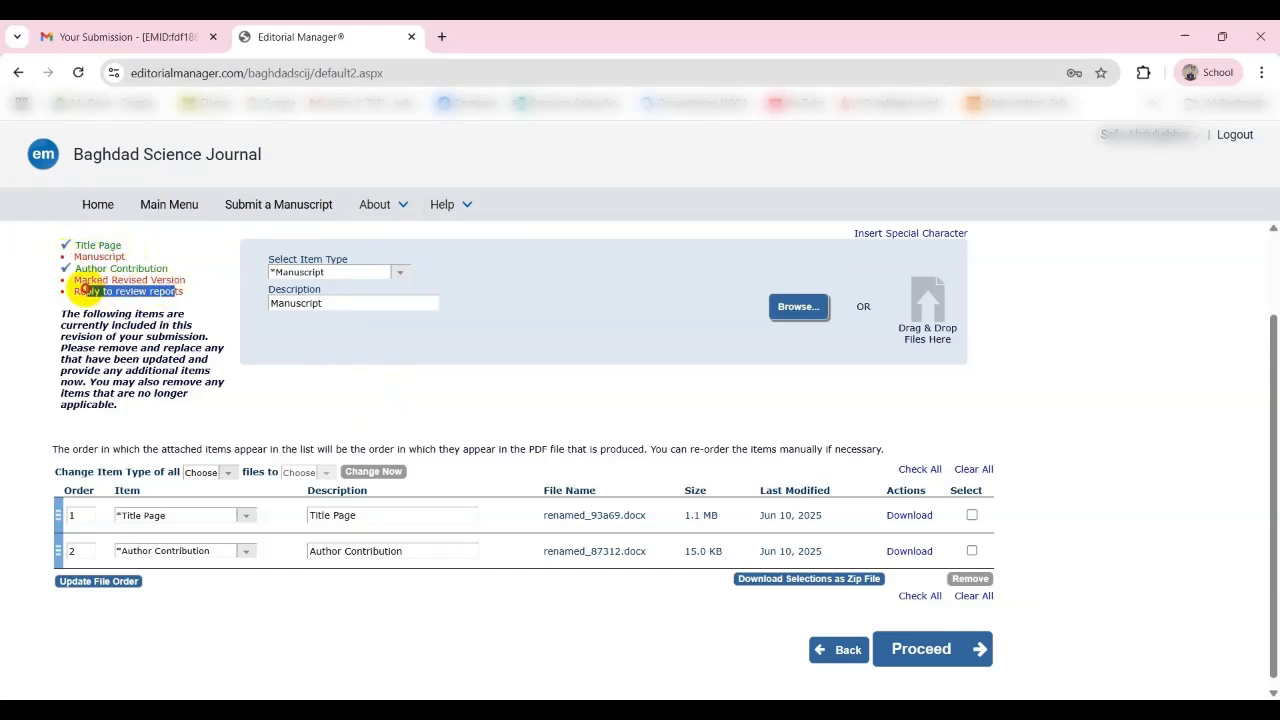
pyautogui.click(213, 290)
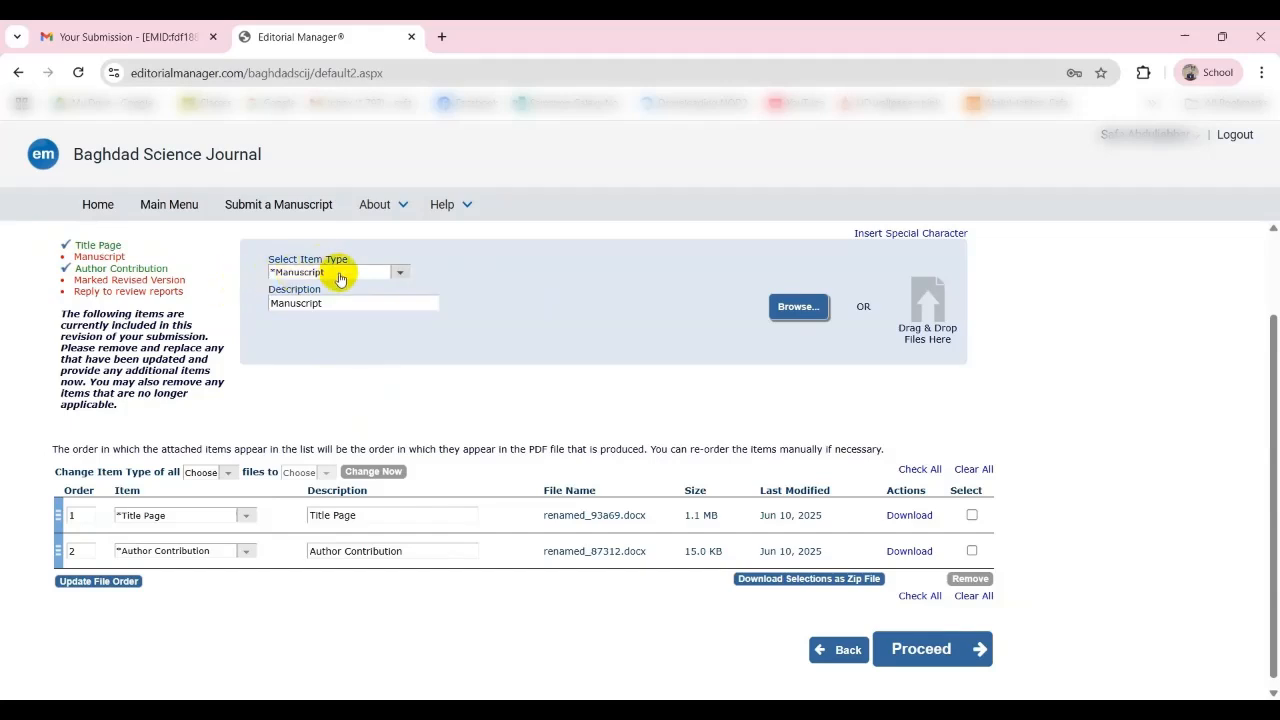
pyautogui.click(797, 308)
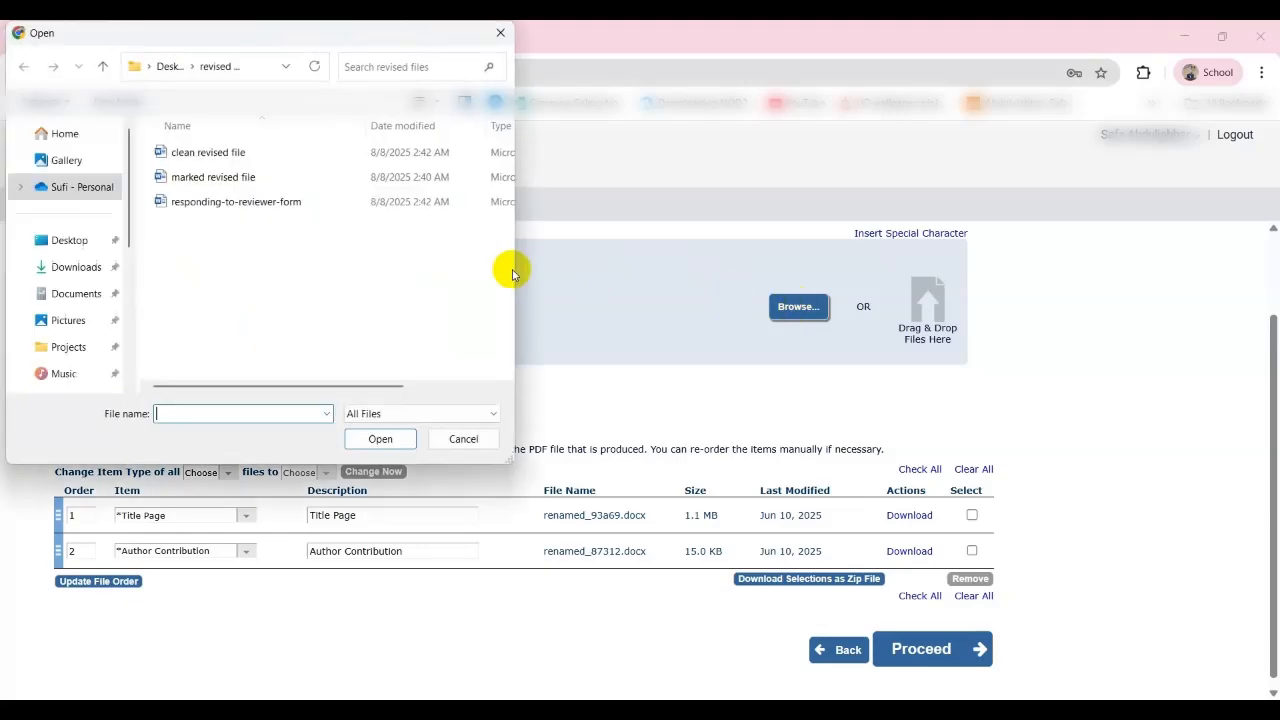
pyautogui.click(230, 152)
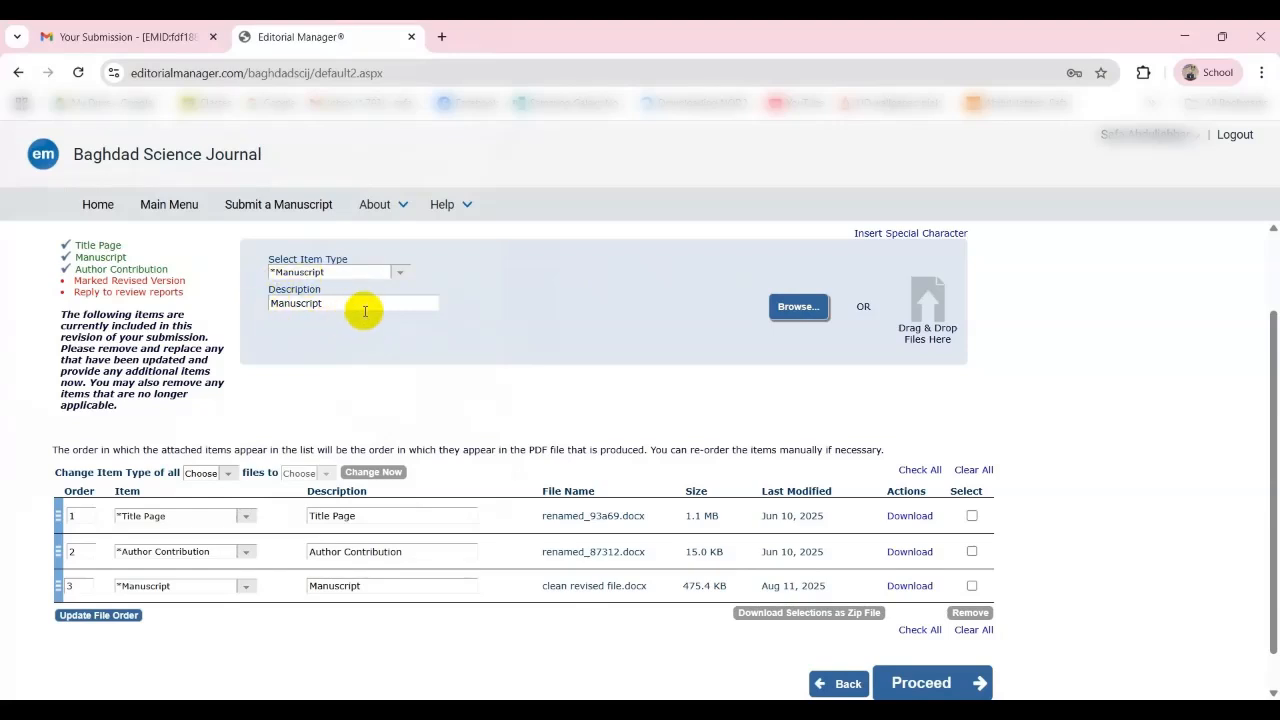
# - Attach "marked revised file" to the submission as the Marked Revised Version item
pyautogui.click(398, 276)
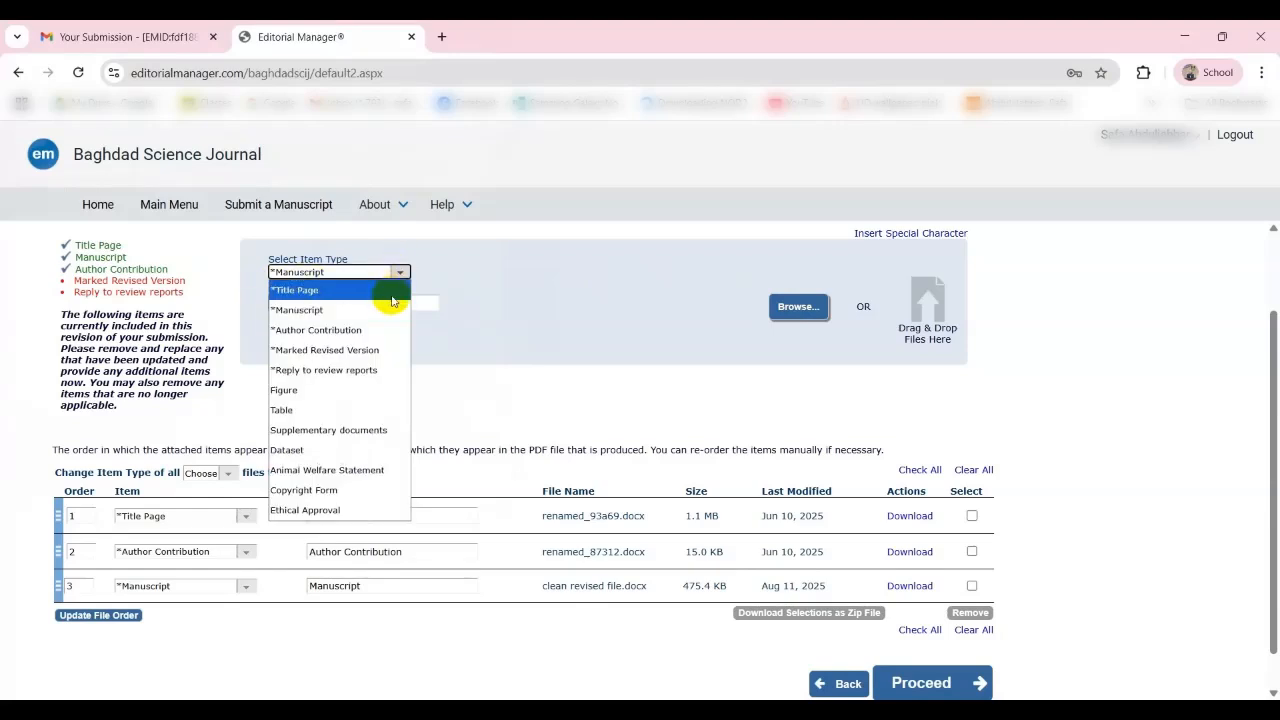
pyautogui.click(385, 352)
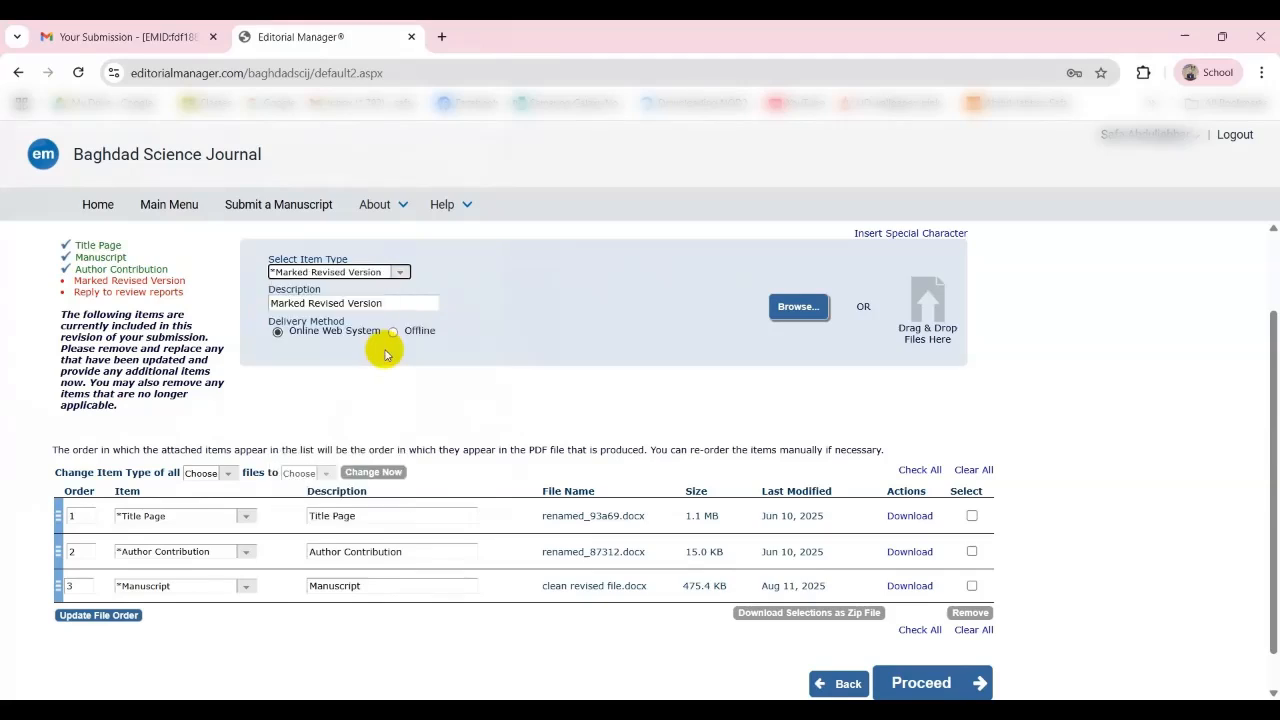
pyautogui.click(799, 308)
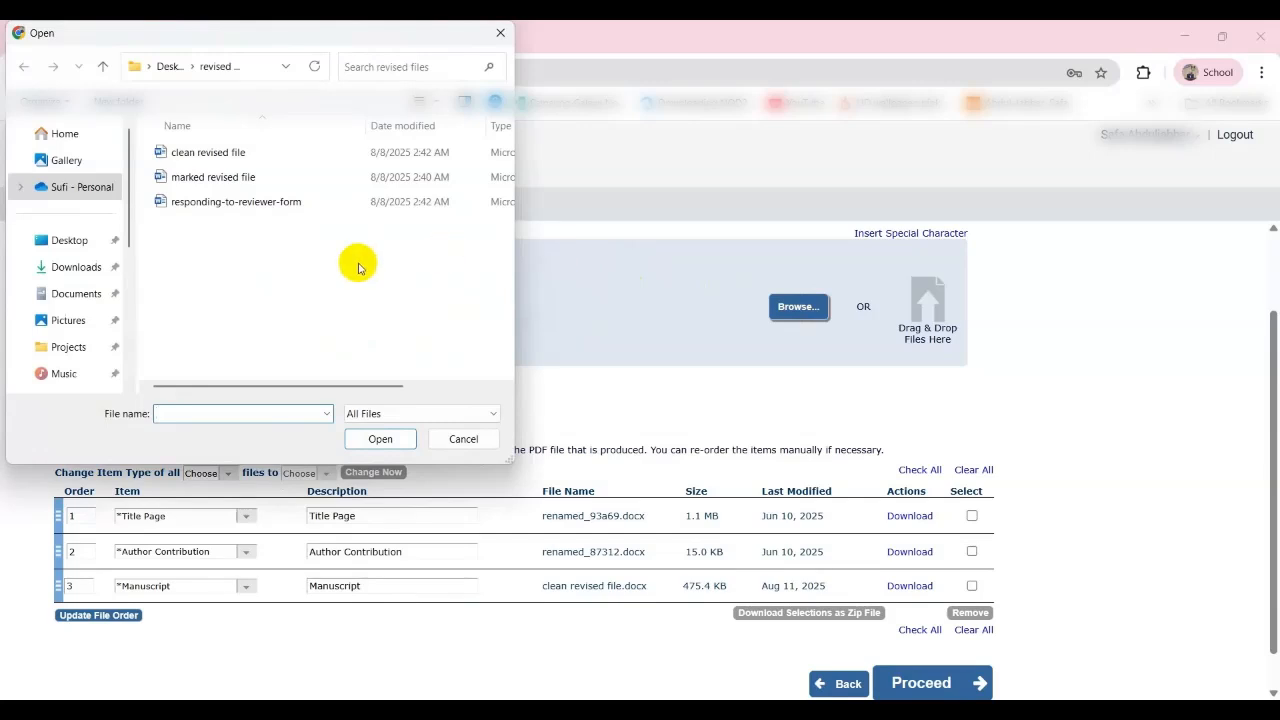
pyautogui.doubleClick(274, 178)
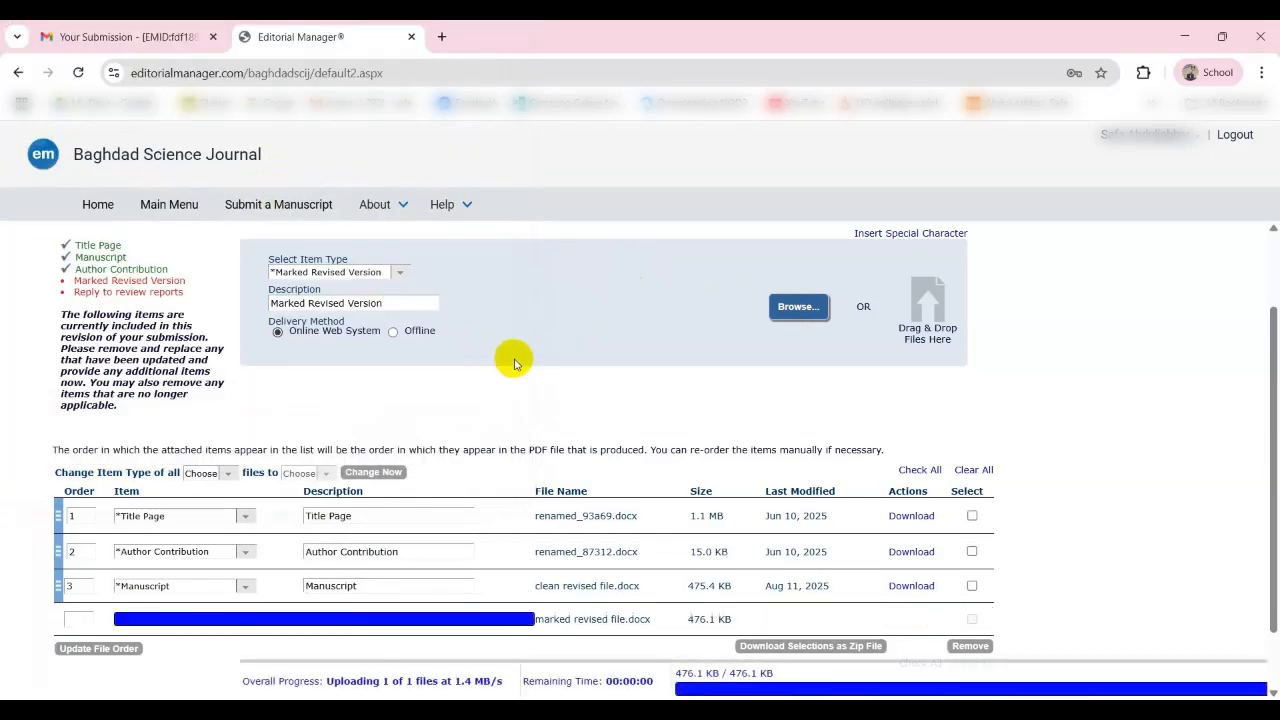
# - Attach "responding-to-reviewer-form" as the Reply to review reports item and check the list of attached files
pyautogui.click(401, 272)
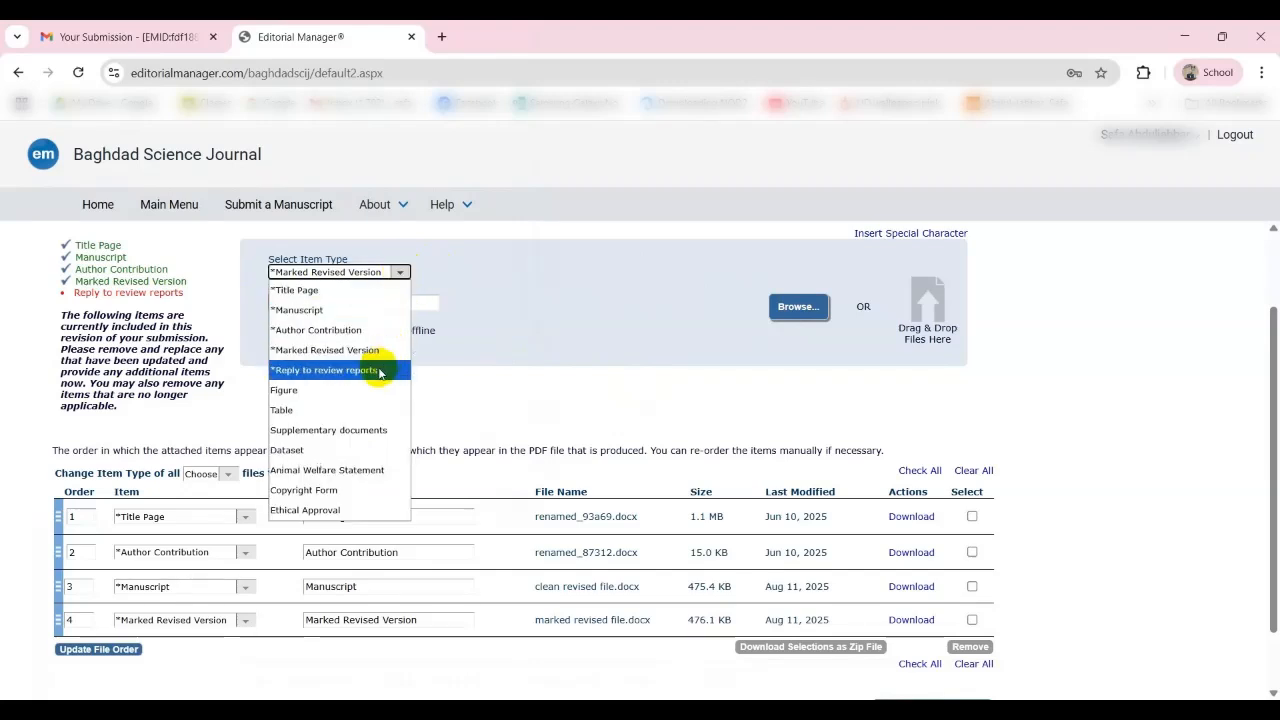
pyautogui.click(386, 372)
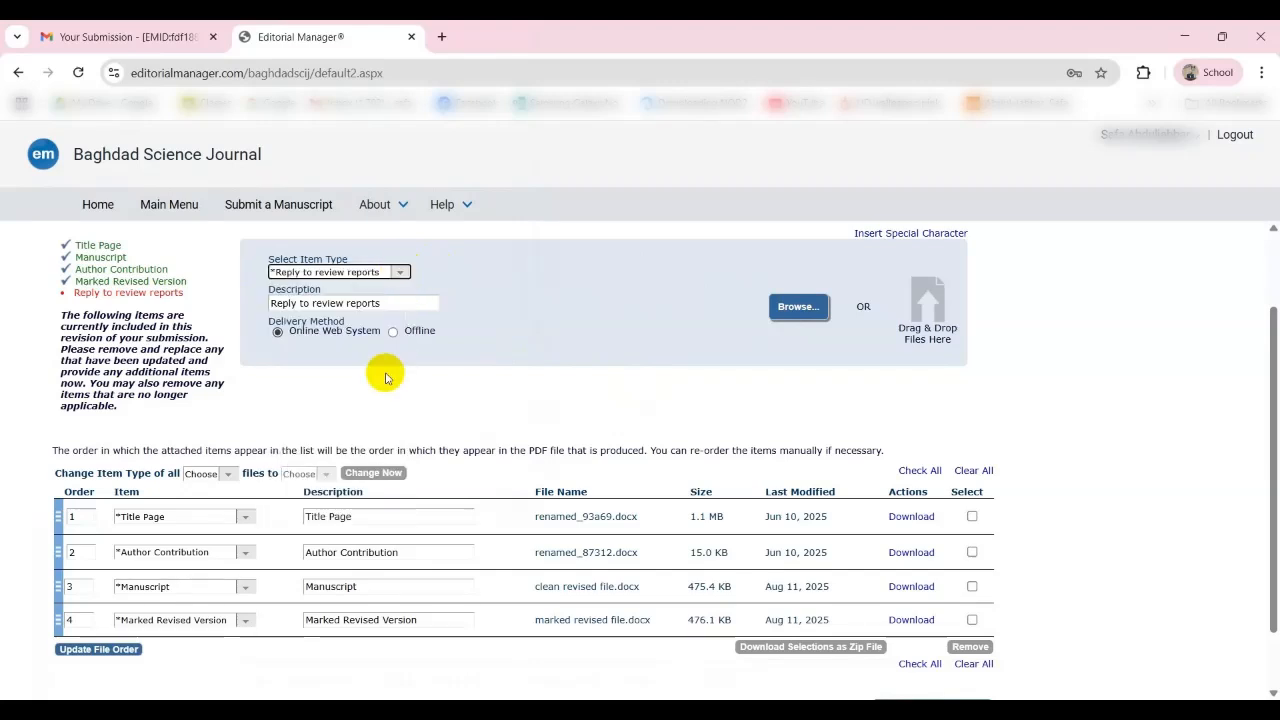
pyautogui.click(798, 307)
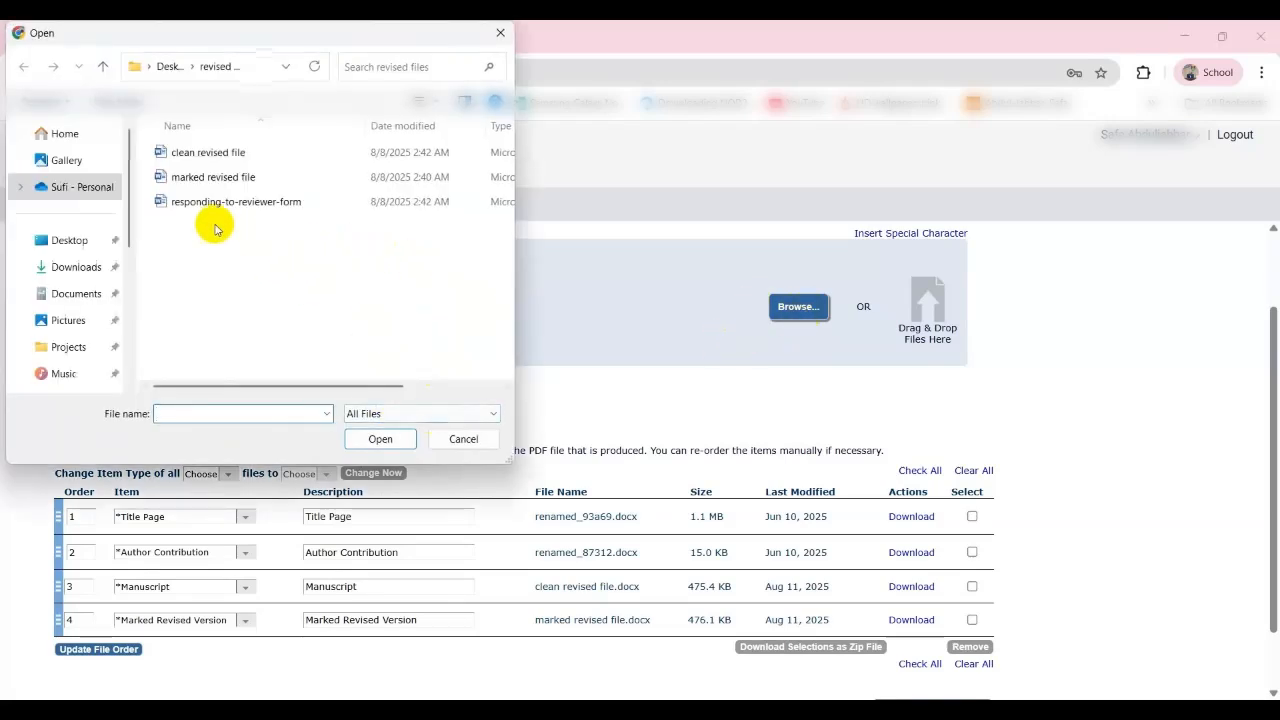
pyautogui.doubleClick(300, 204)
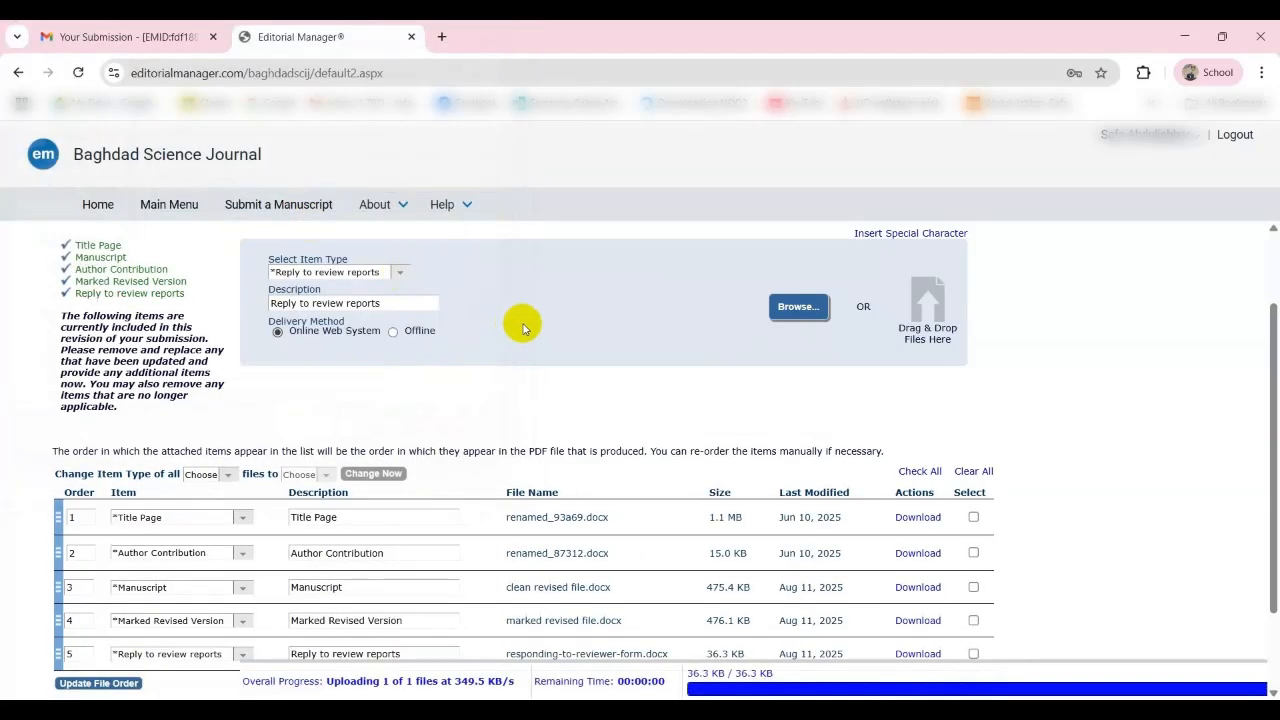
pyautogui.scroll(-2, 534, 372)
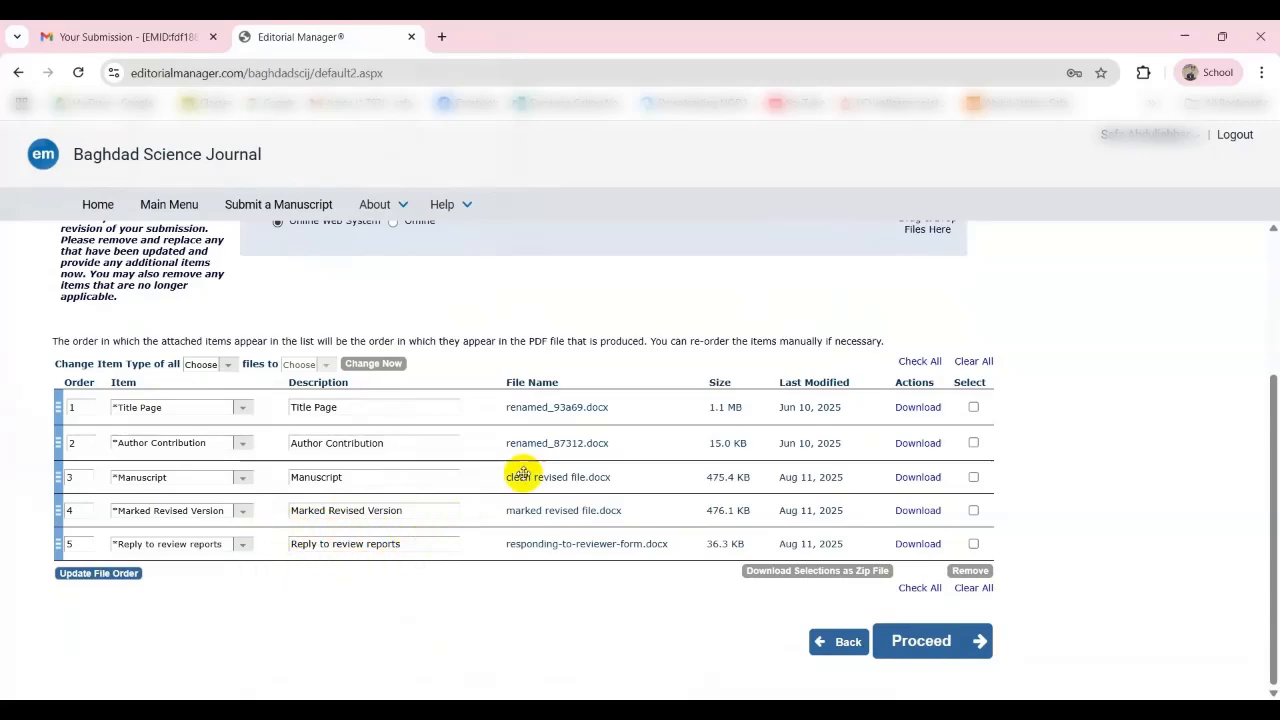
pyautogui.scroll(3, 665, 406)
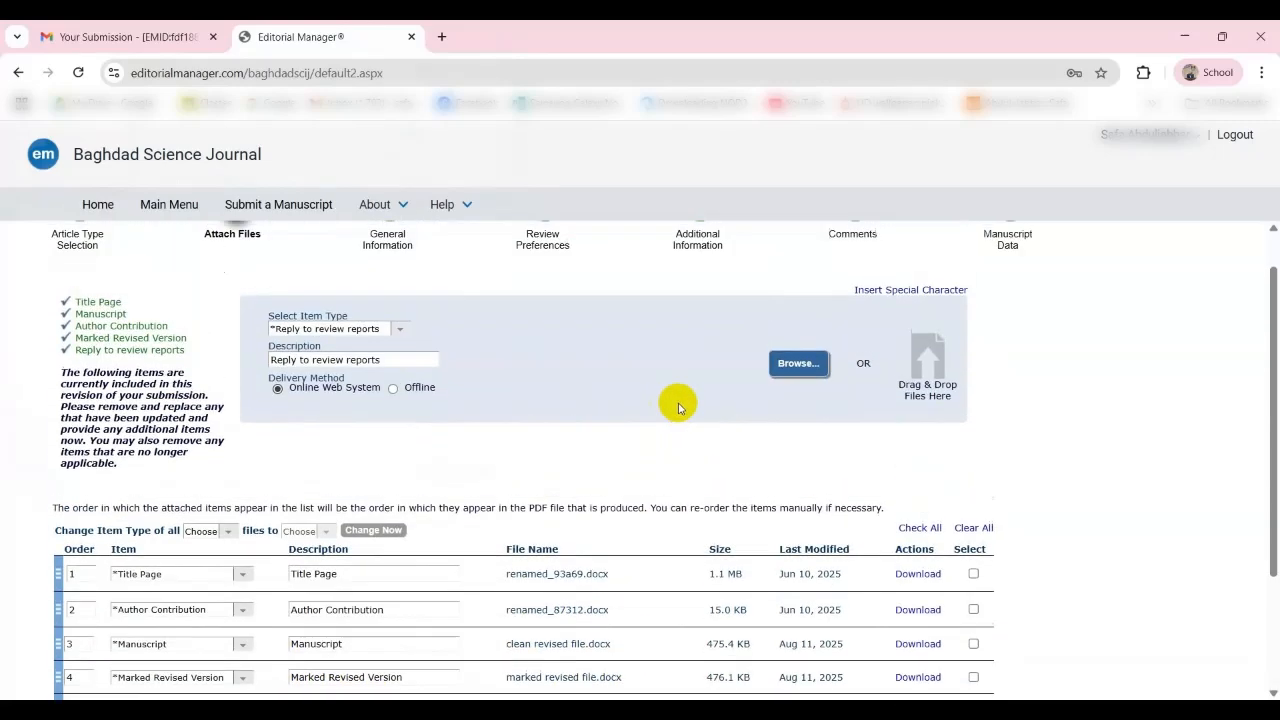
pyautogui.click(399, 329)
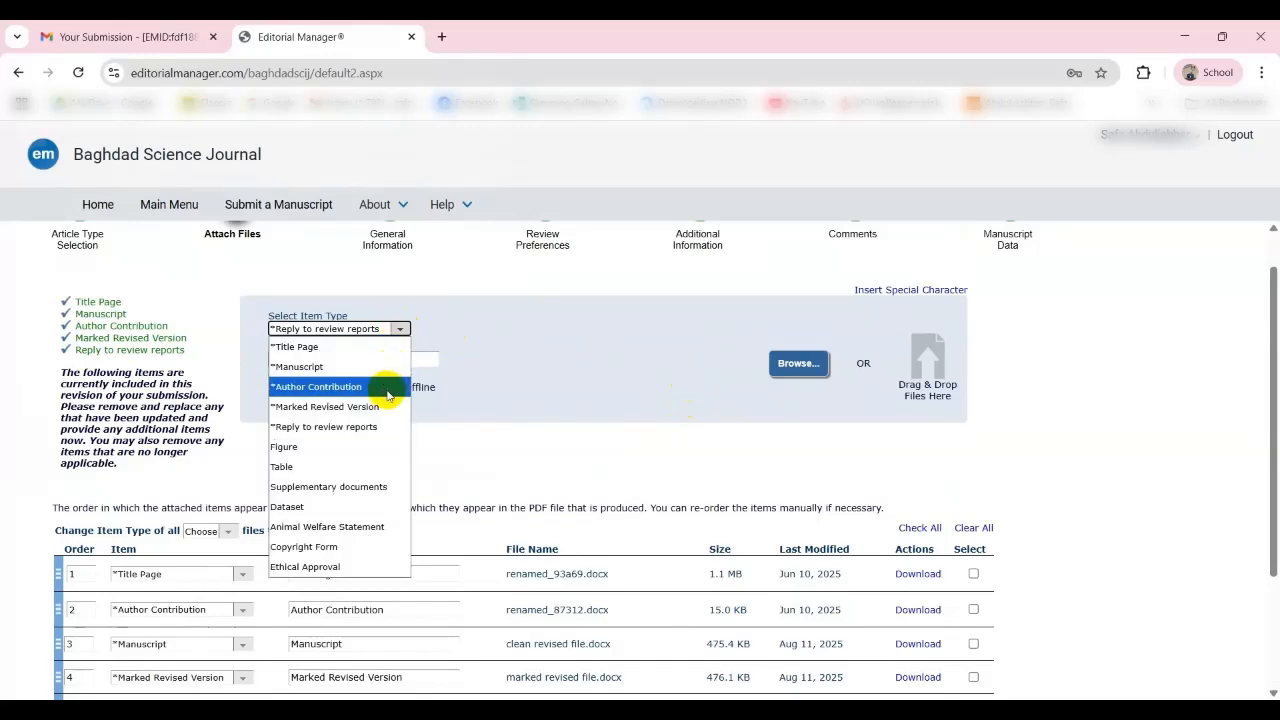
pyautogui.click(405, 487)
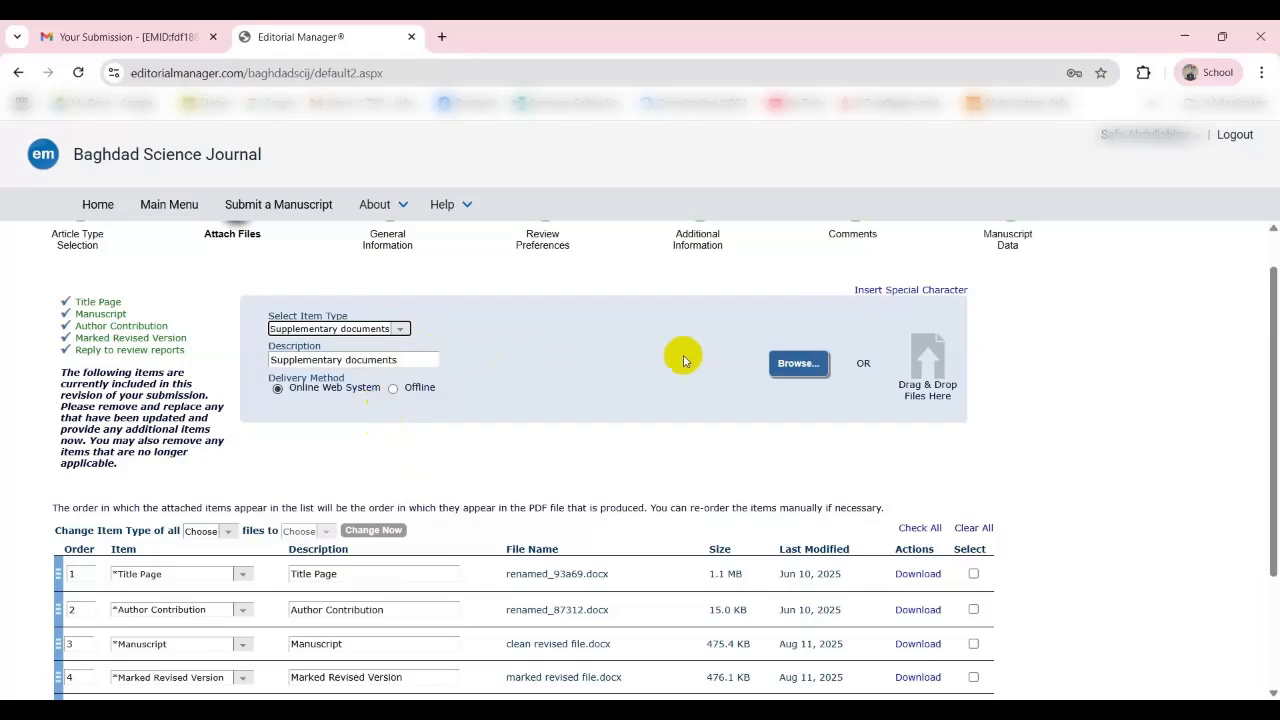
pyautogui.click(786, 368)
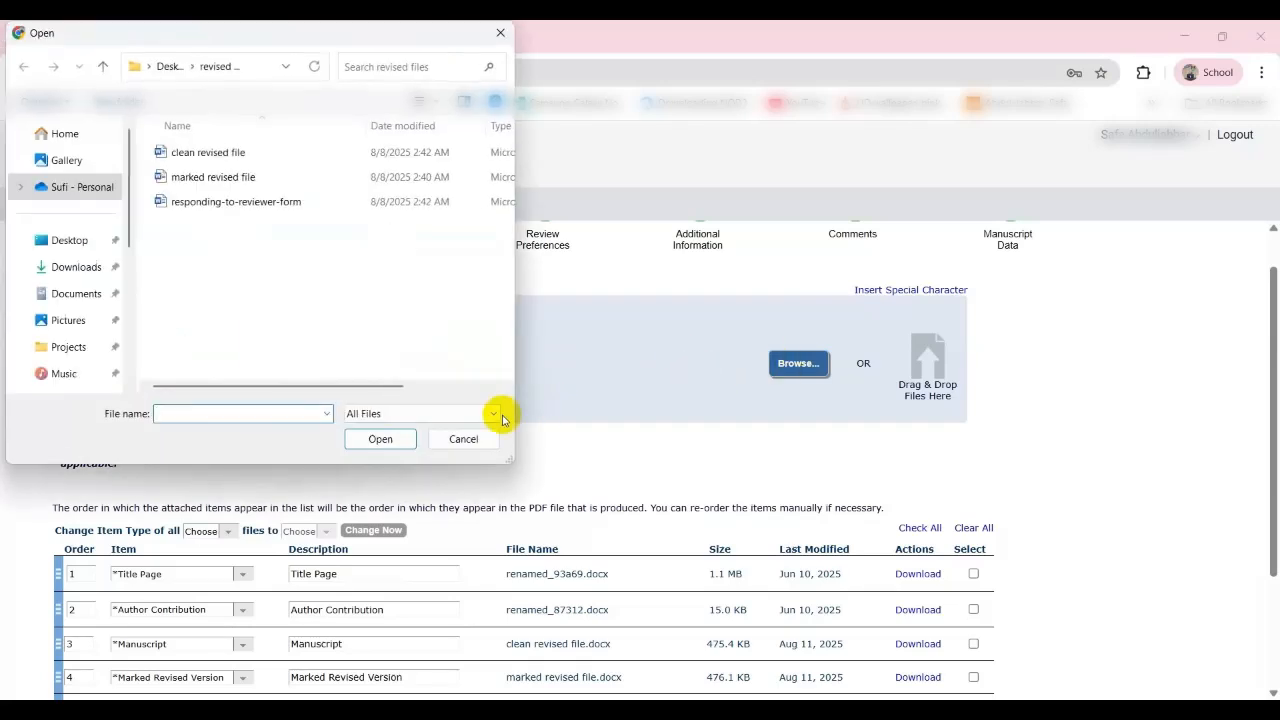
pyautogui.click(466, 438)
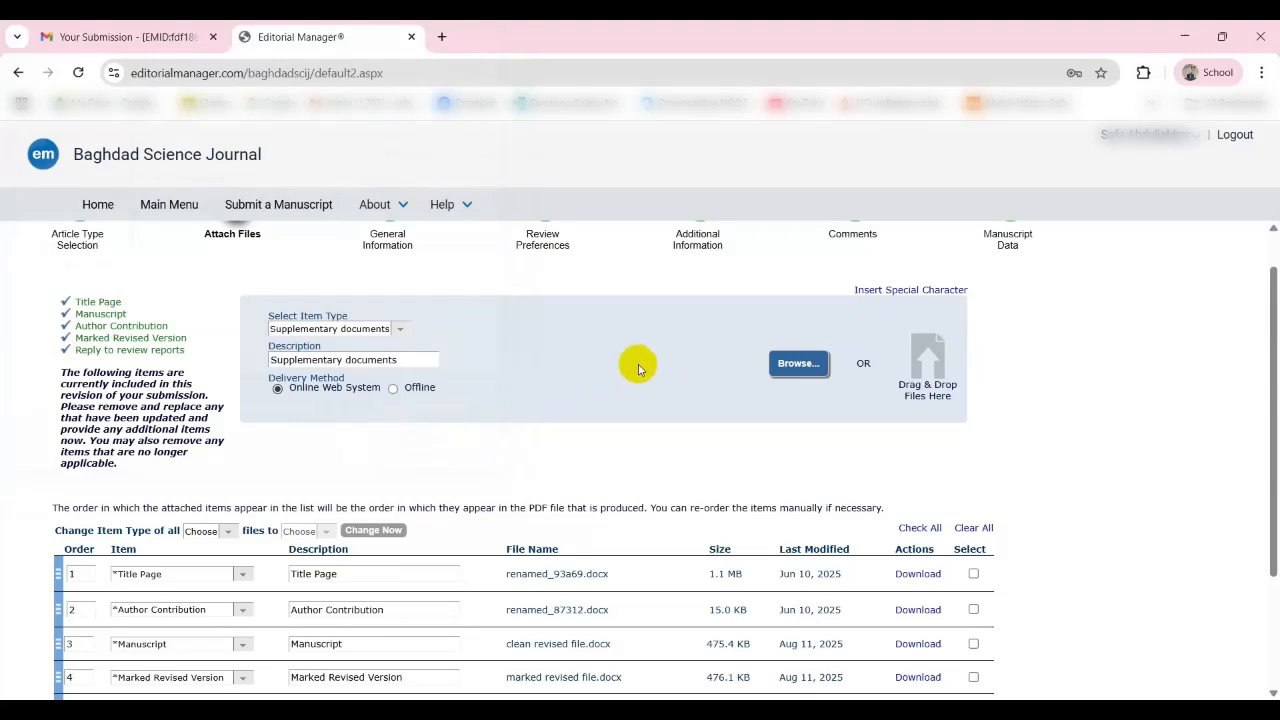
pyautogui.scroll(-3, 638, 368)
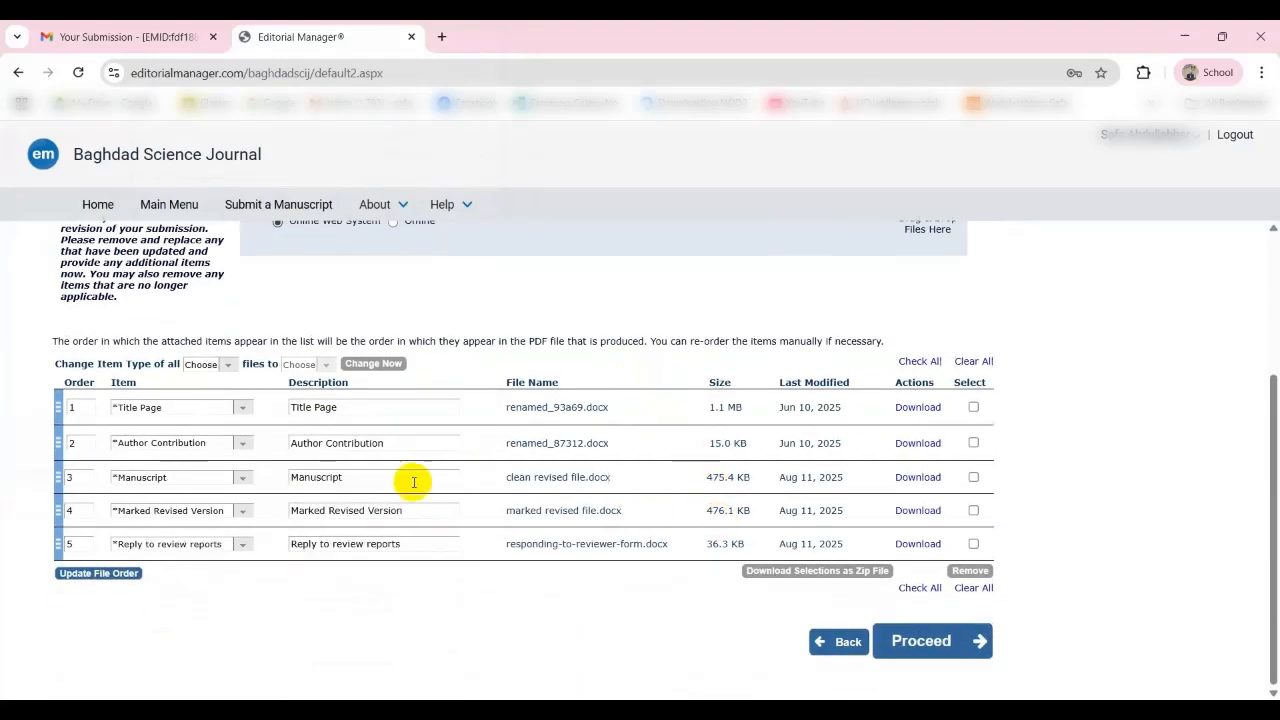
pyautogui.scroll(4, 272, 372)
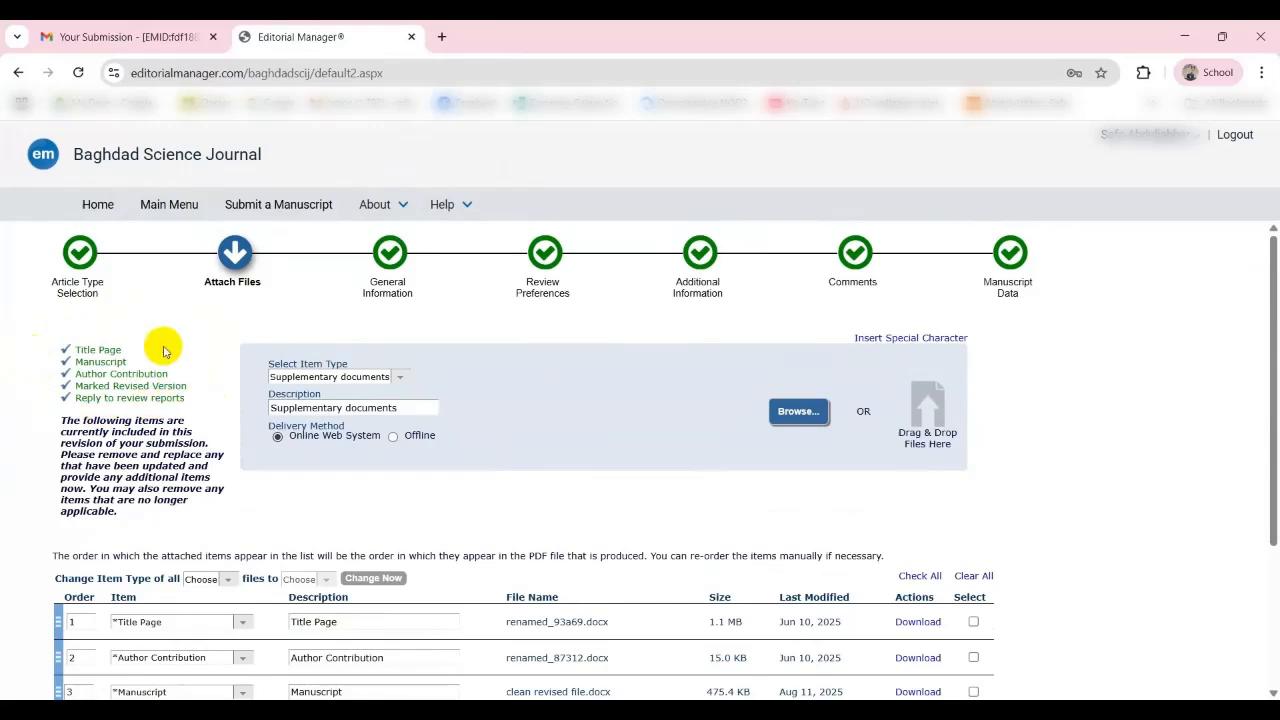
# - Proceed from the attached files, check the region of origin, section and classifications, and keep them to continue to Review Preferences
pyautogui.scroll(-2, 566, 491)
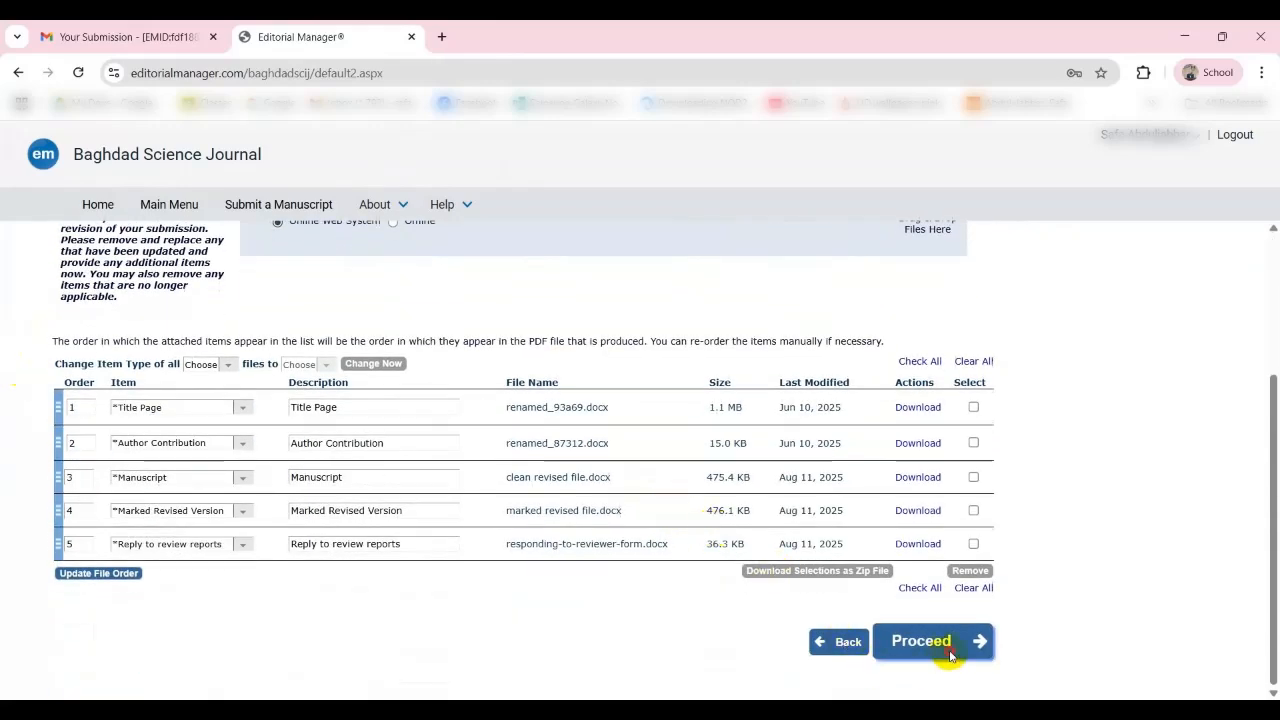
pyautogui.click(949, 652)
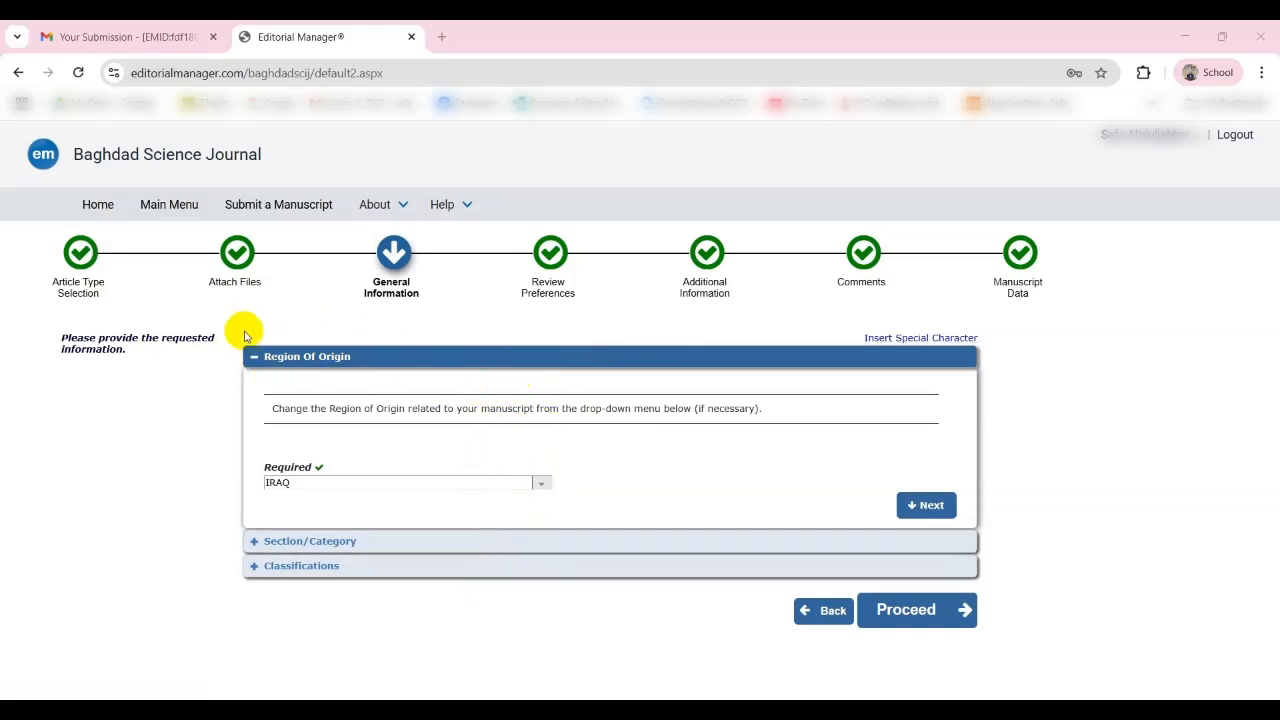
pyautogui.click(303, 541)
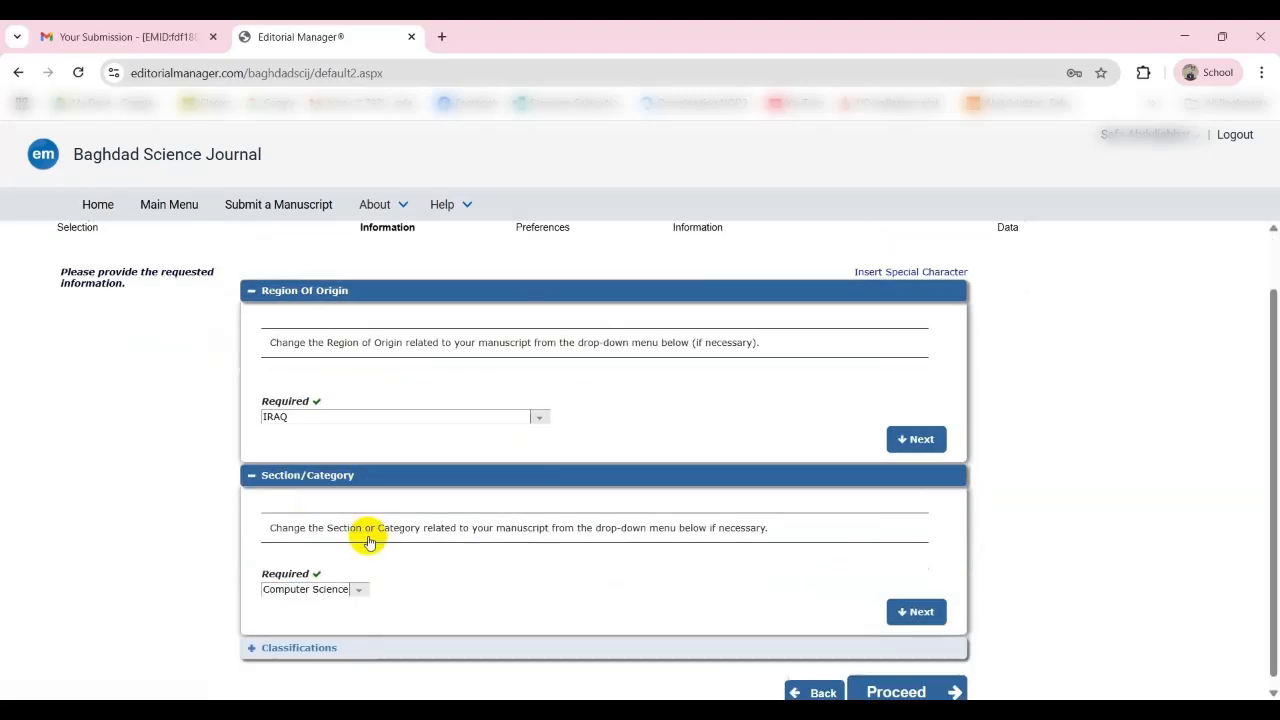
pyautogui.click(334, 647)
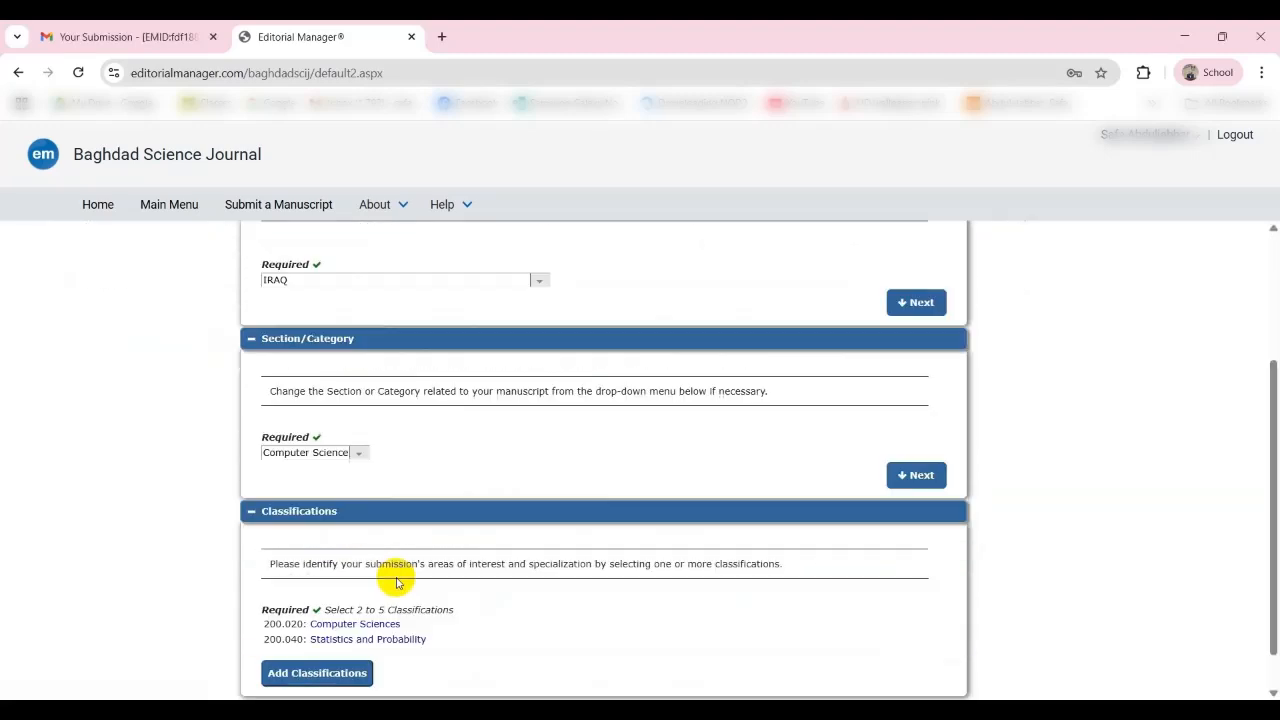
pyautogui.scroll(2, 443, 534)
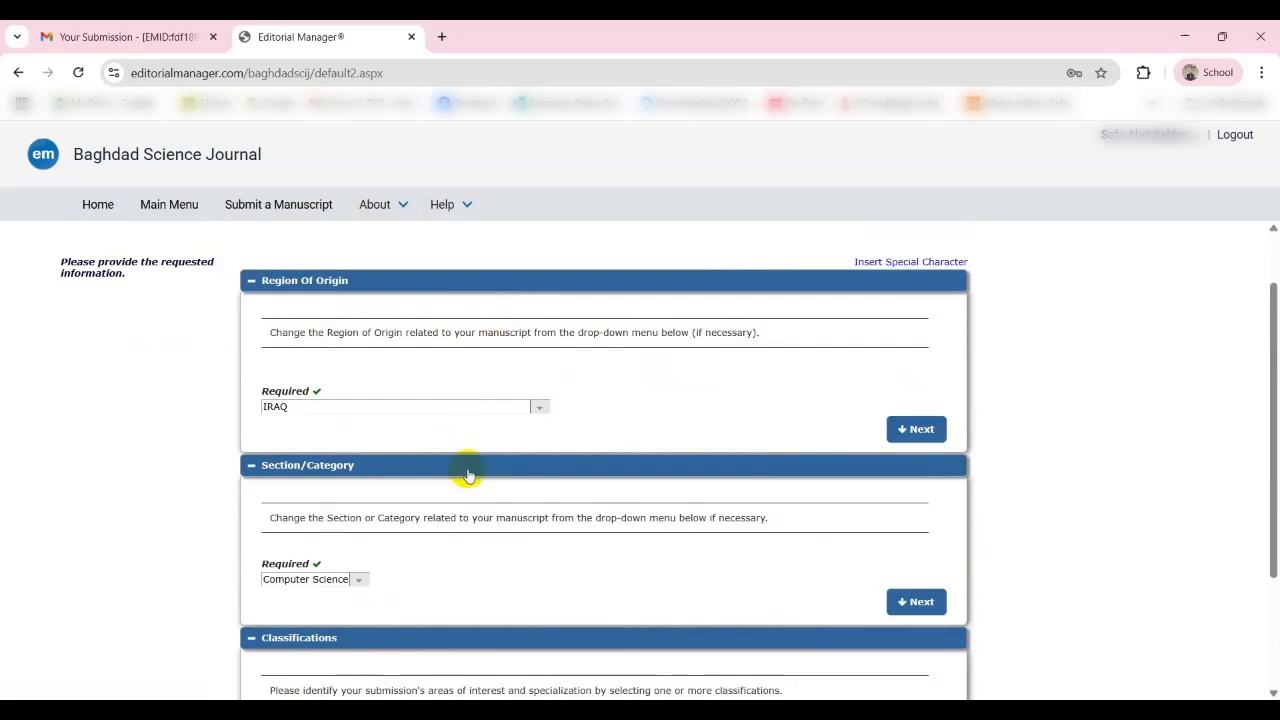
pyautogui.scroll(-2, 468, 476)
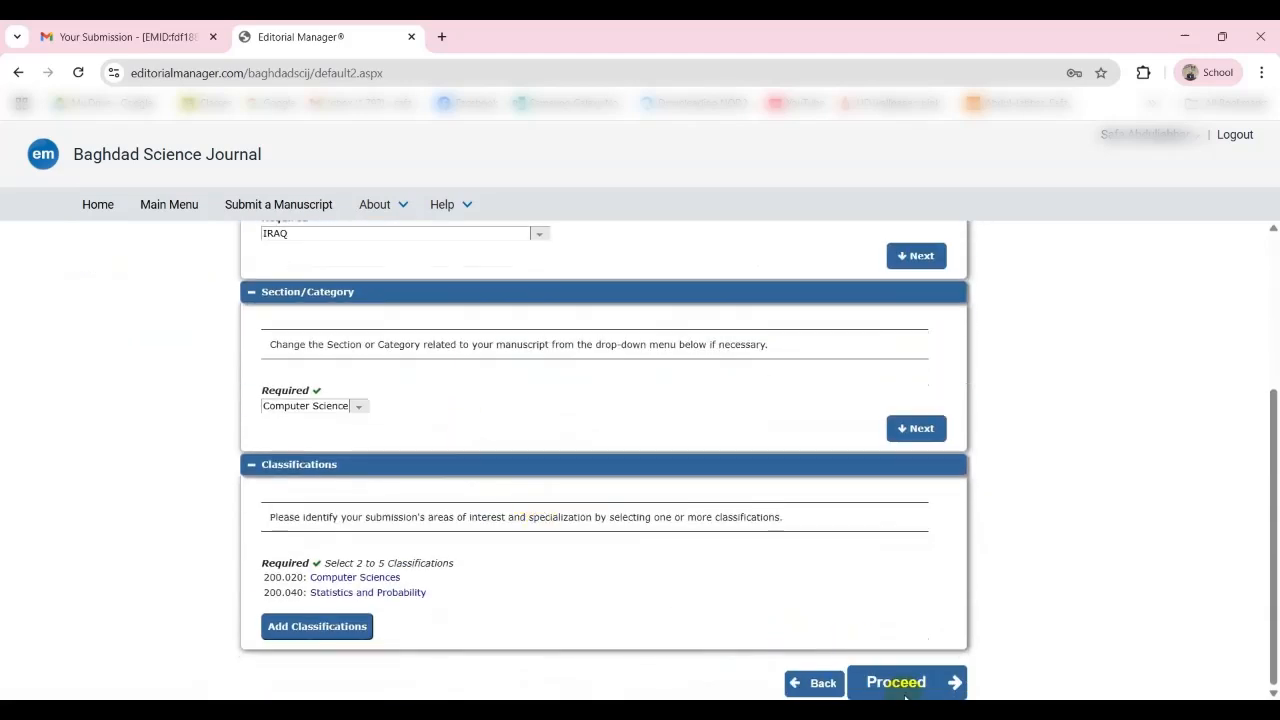
pyautogui.click(362, 407)
pyautogui.scroll(2, 408, 405)
pyautogui.scroll(-2, 496, 484)
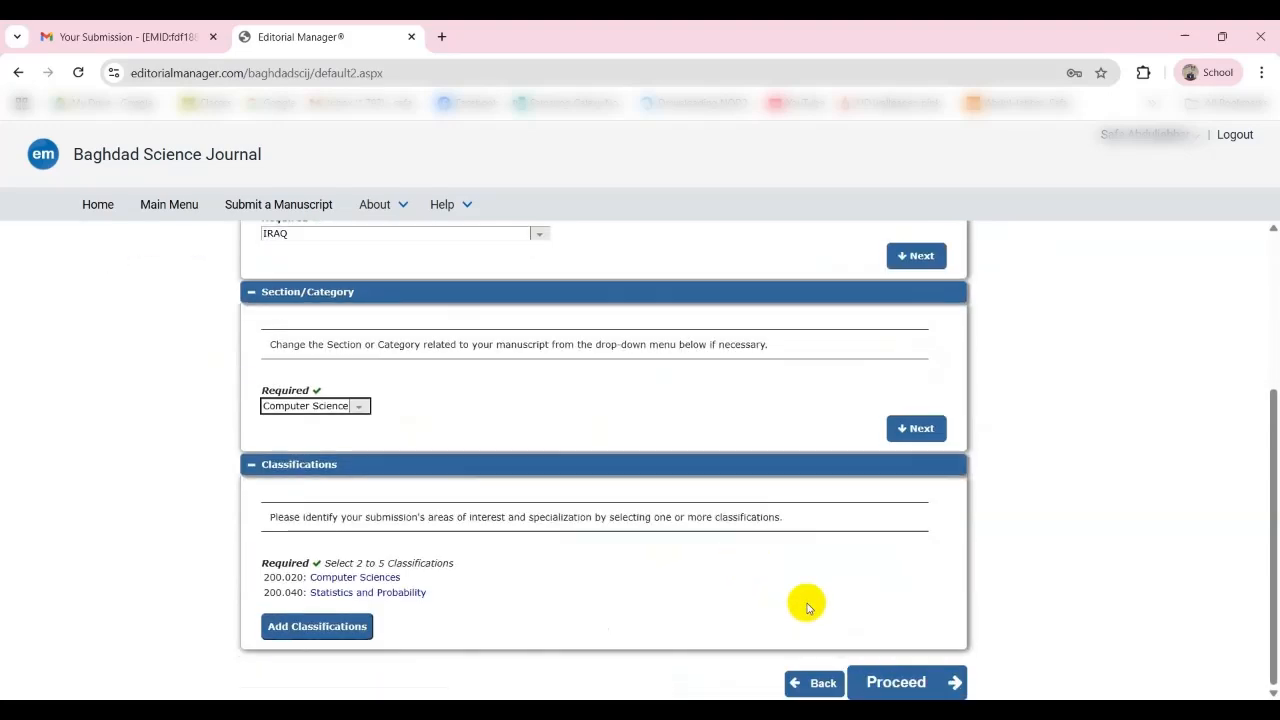
pyautogui.click(890, 681)
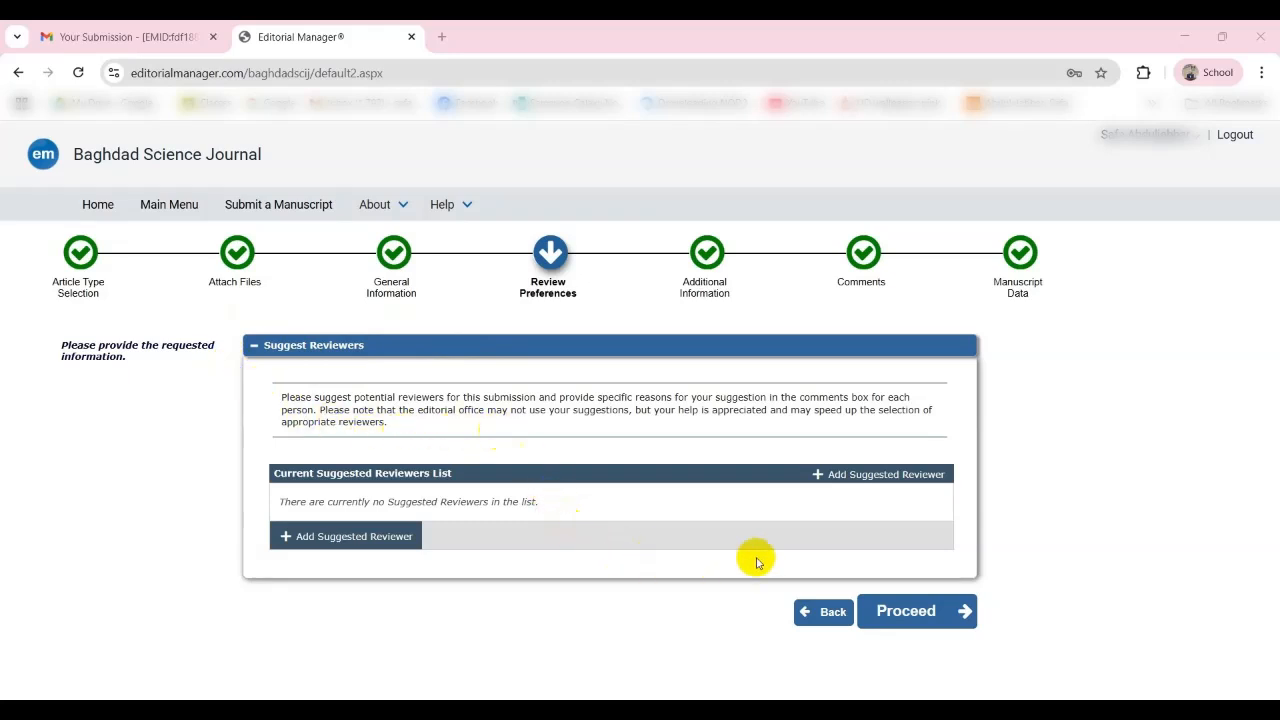
# - Continue without suggesting reviewers, check the Additional Information questionnaire answers and proceed with them as they are
pyautogui.click(916, 625)
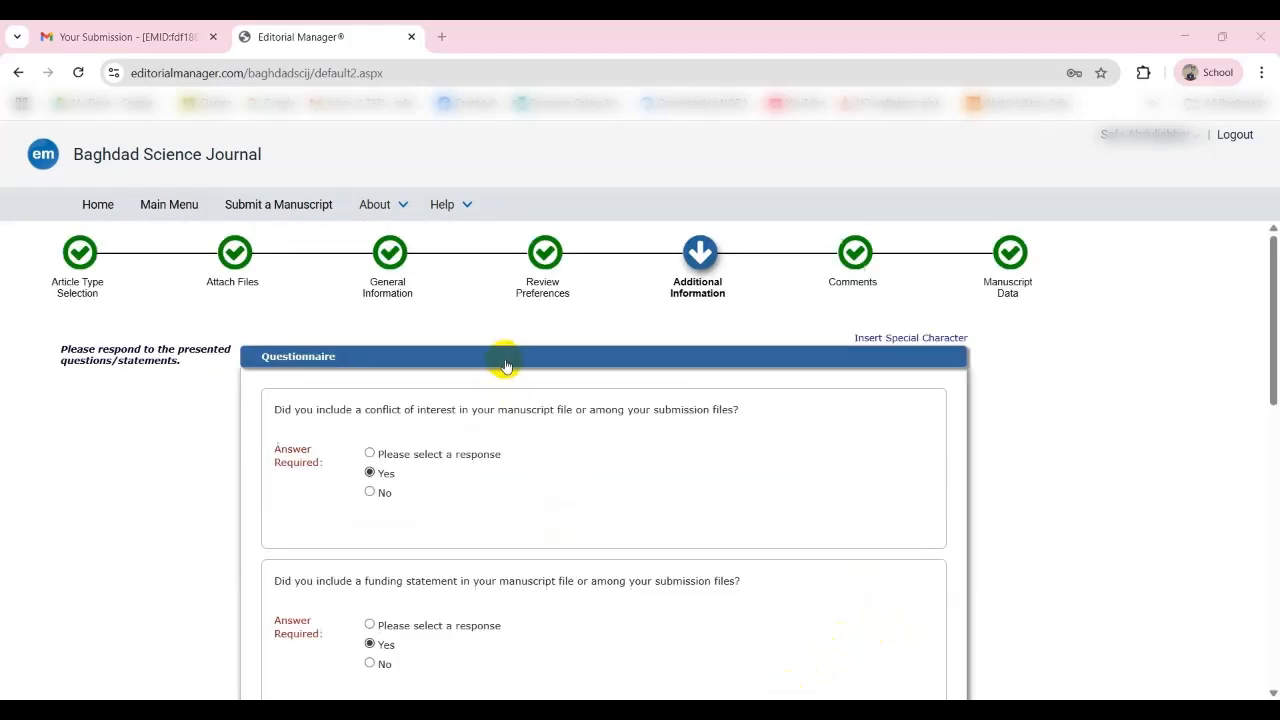
pyautogui.scroll(-3, 592, 372)
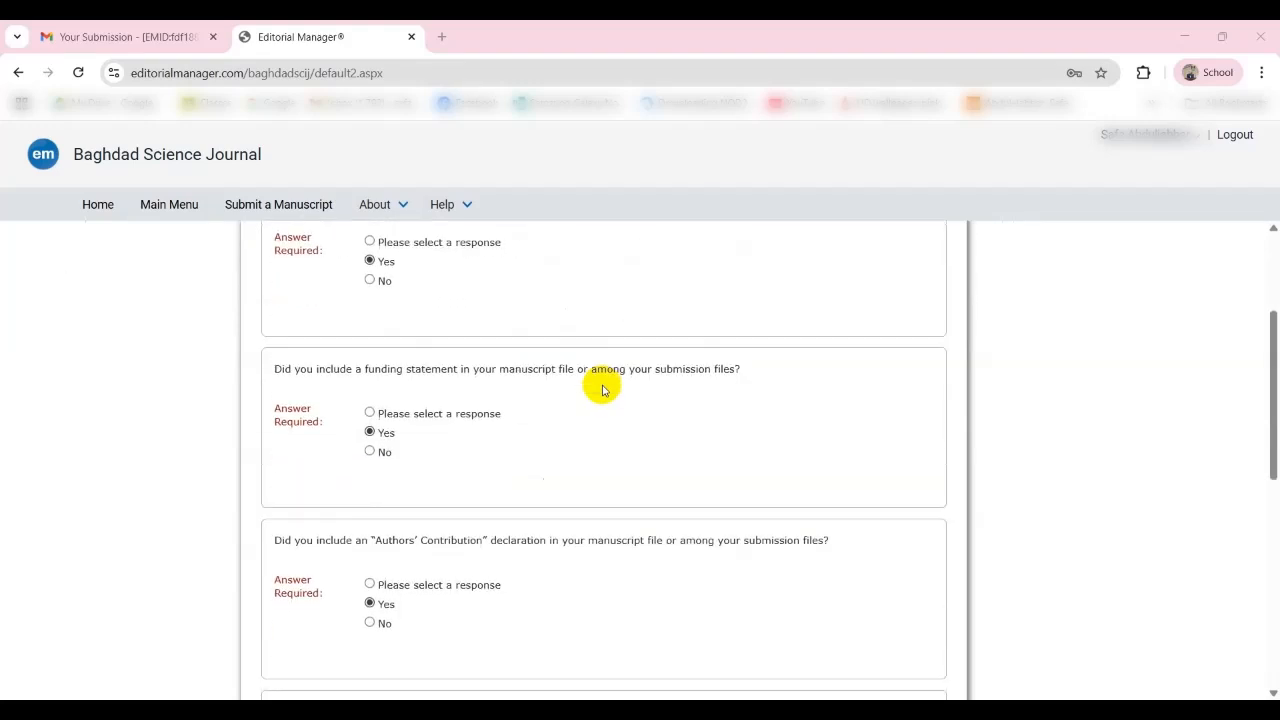
pyautogui.scroll(-4, 602, 391)
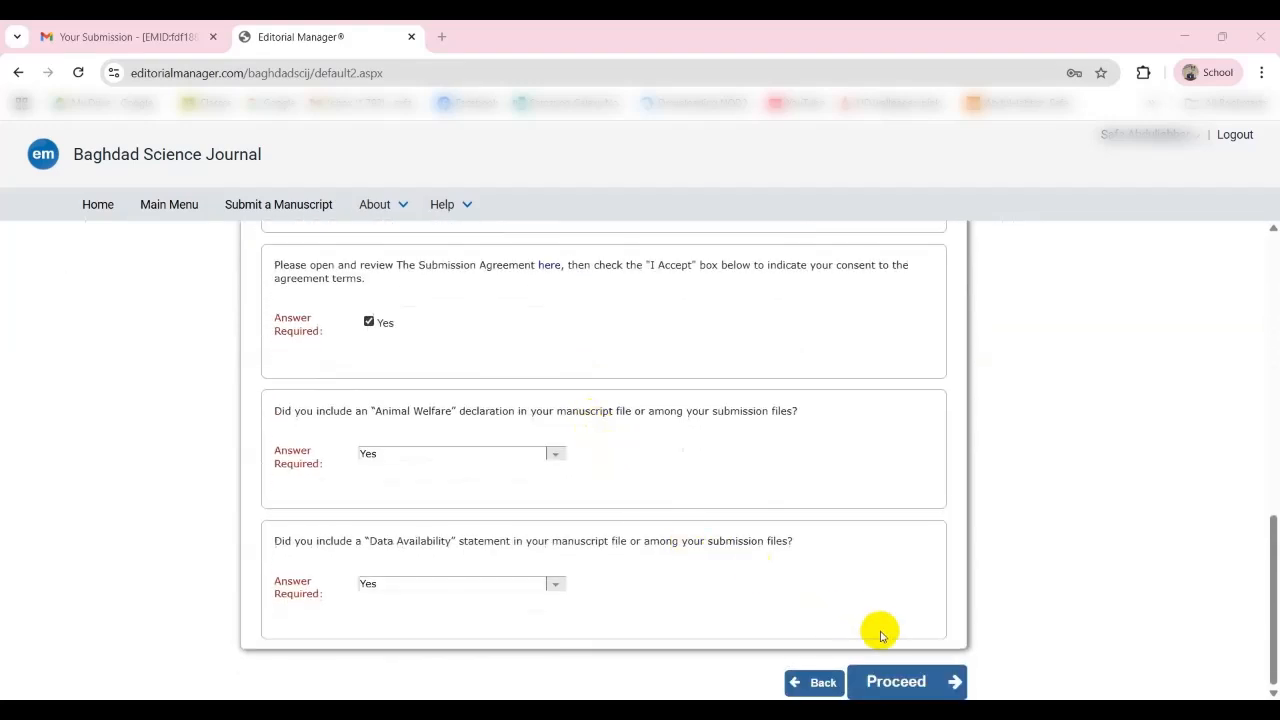
pyautogui.click(913, 682)
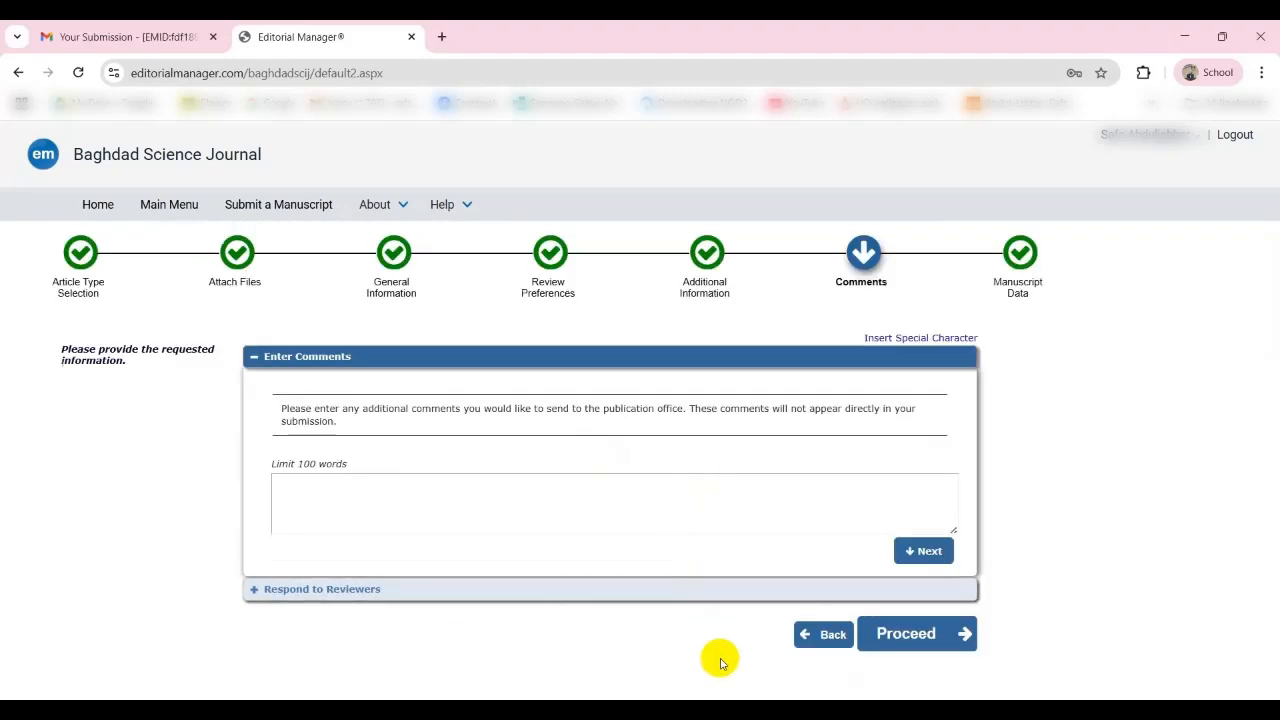
# - Leave the comments to the publication office empty, check the Manuscript Data page and build the PDF for approval
pyautogui.click(332, 480)
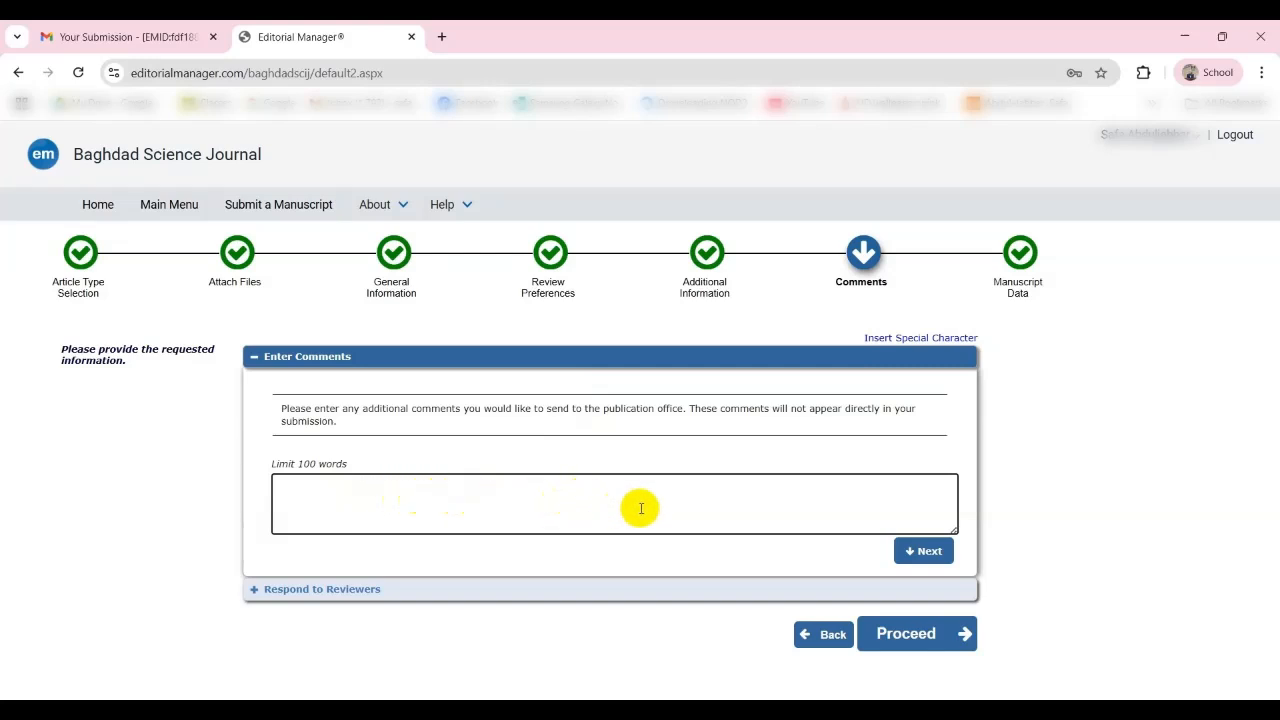
pyautogui.click(908, 640)
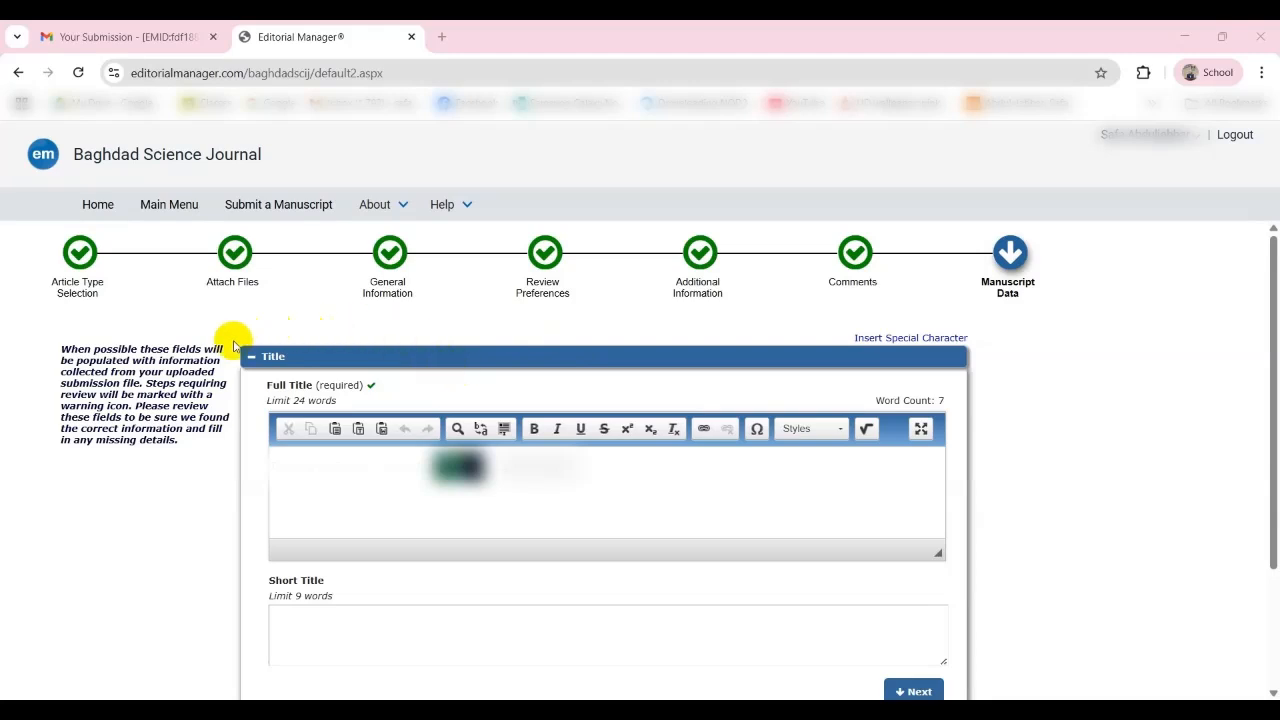
pyautogui.scroll(-2, 365, 490)
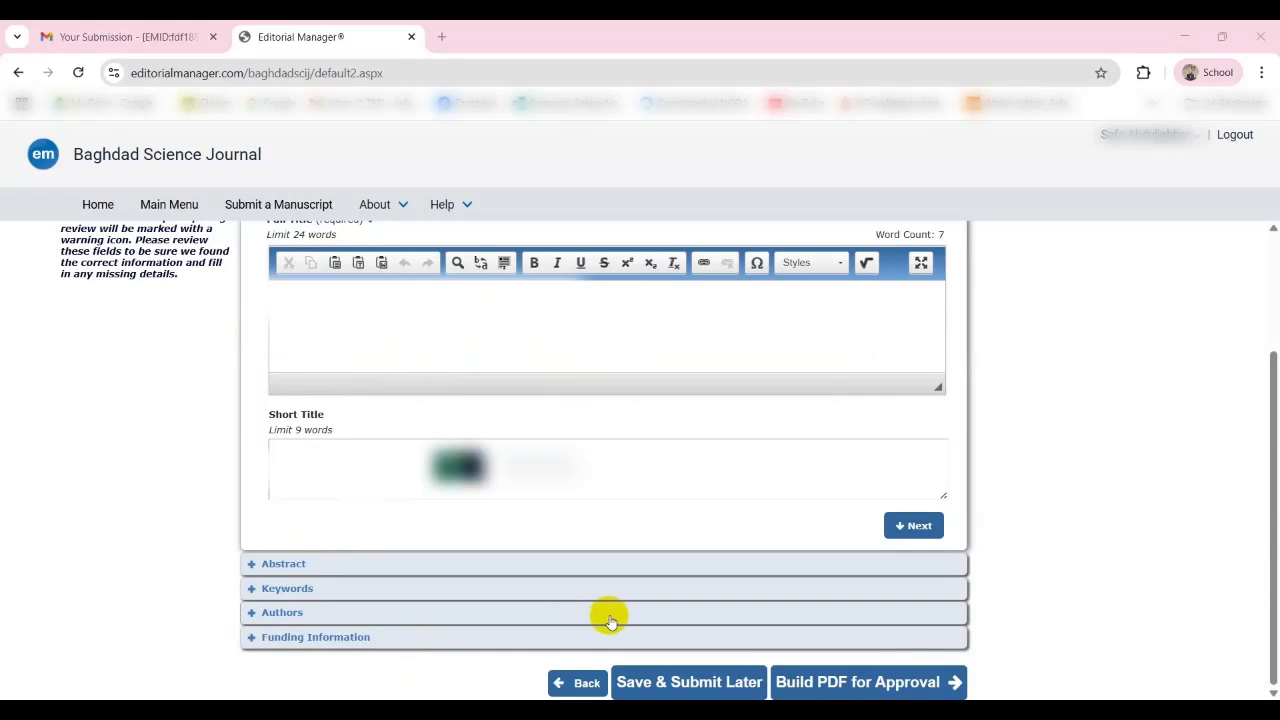
pyautogui.scroll(2, 766, 551)
pyautogui.scroll(-2, 800, 537)
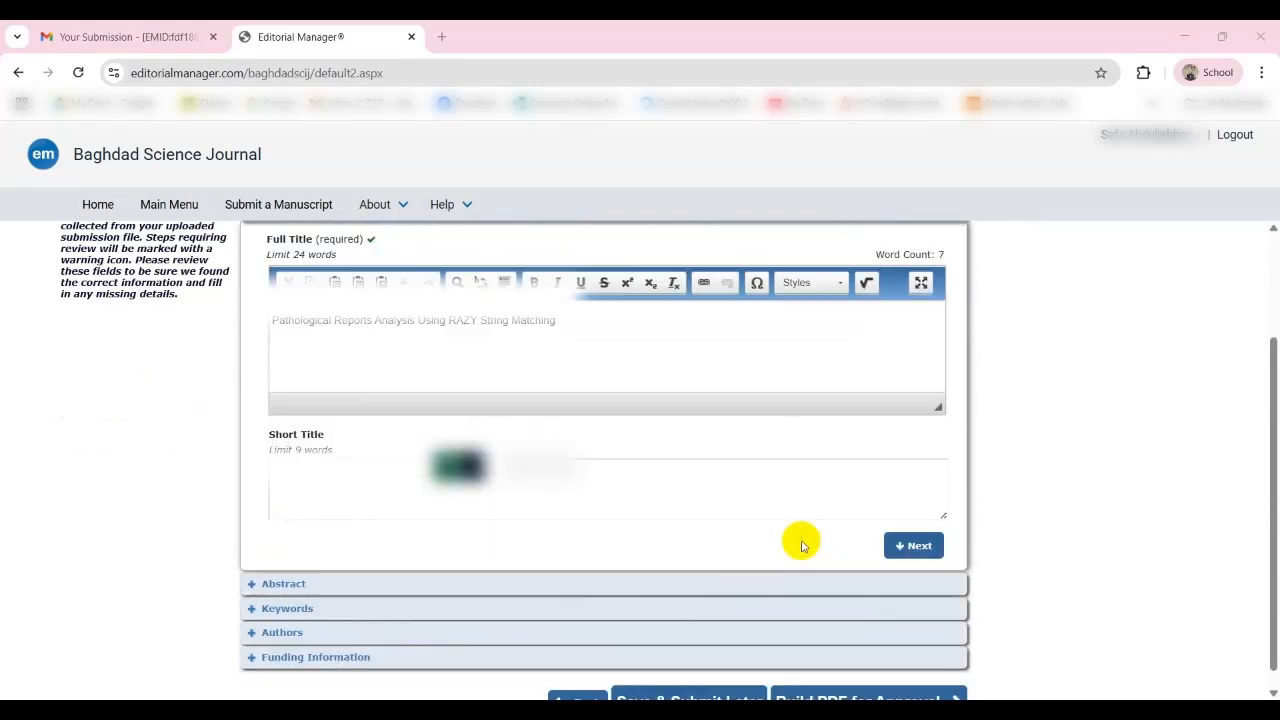
pyautogui.click(848, 684)
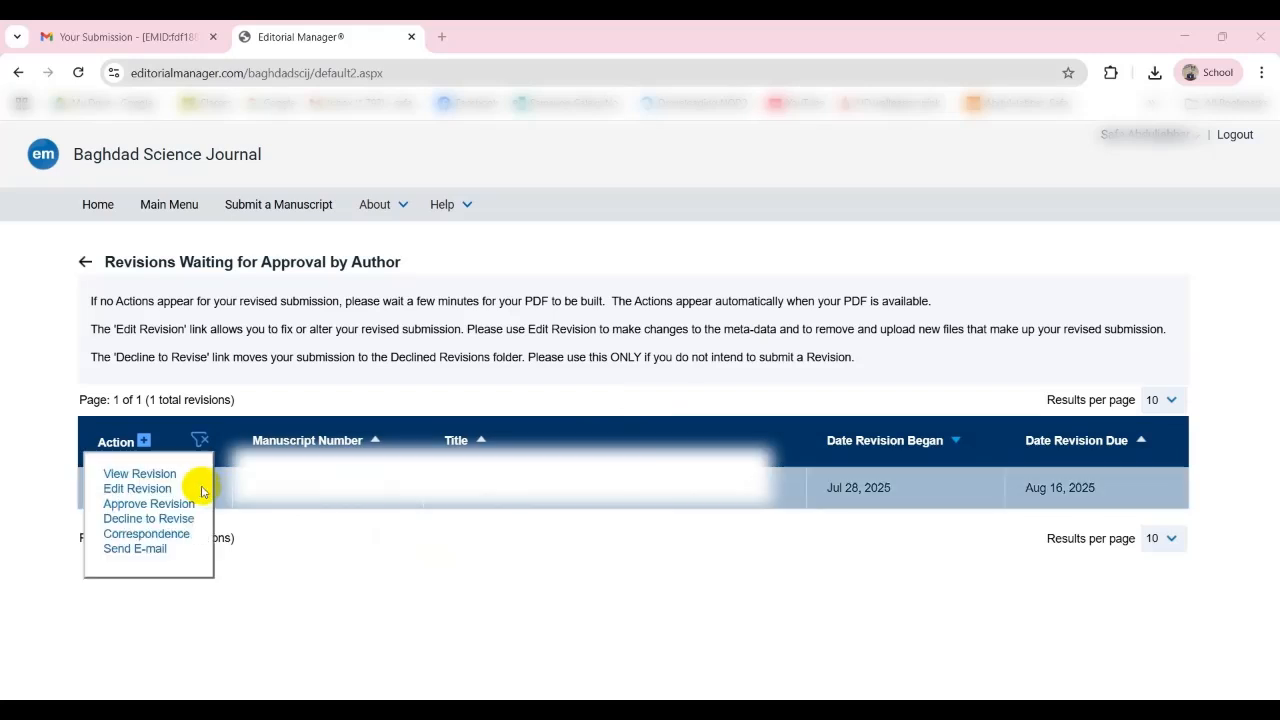
# - View the revision waiting for author approval and bring up its available actions again
pyautogui.moveTo(145, 491)
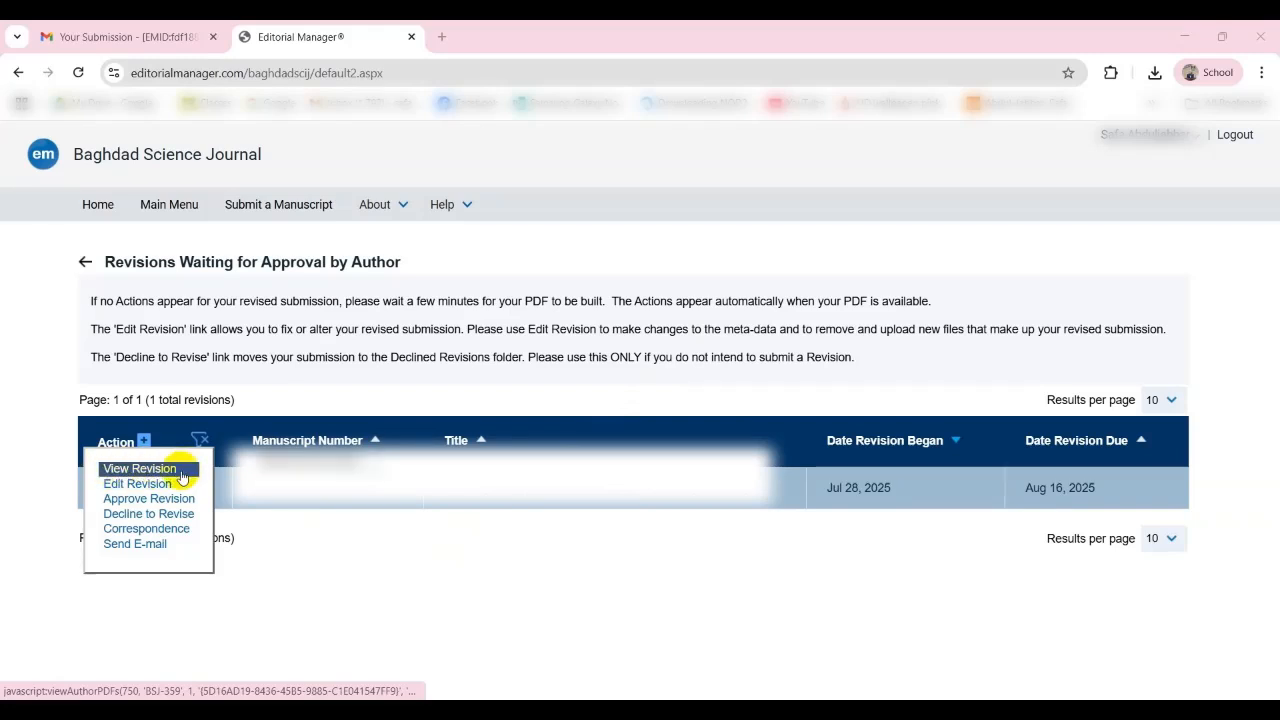
pyautogui.click(130, 469)
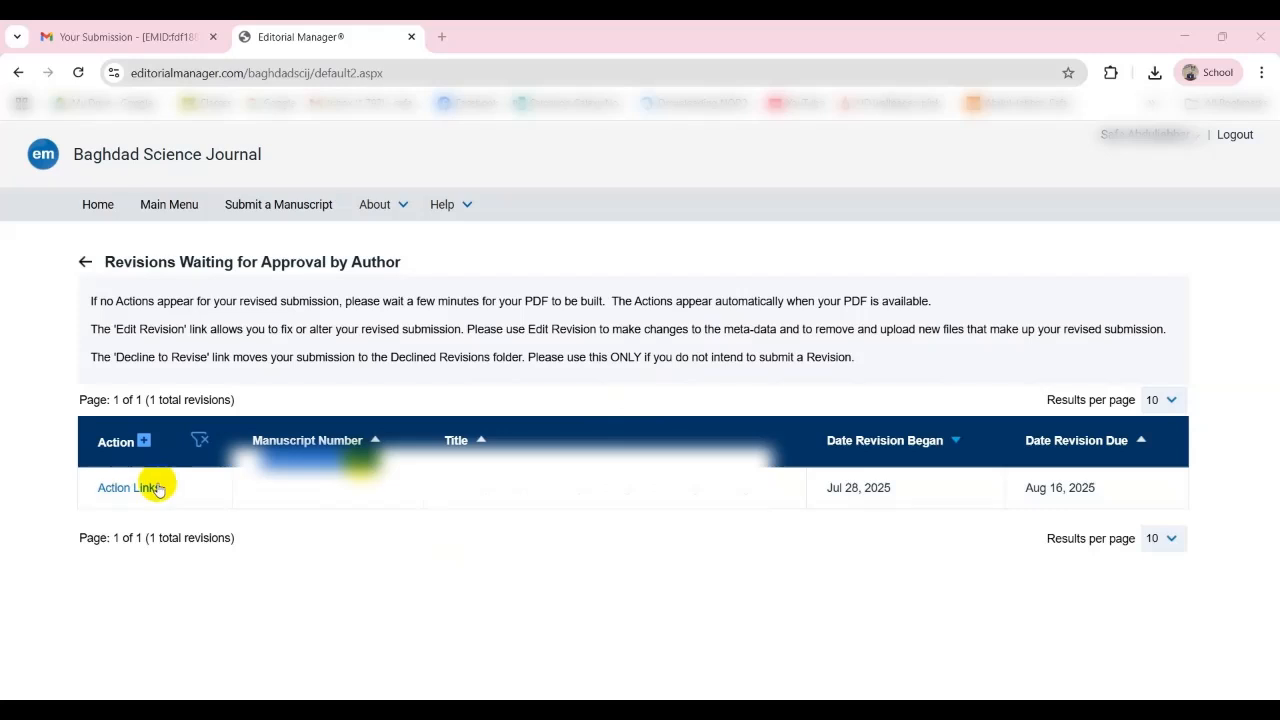
pyautogui.click(157, 489)
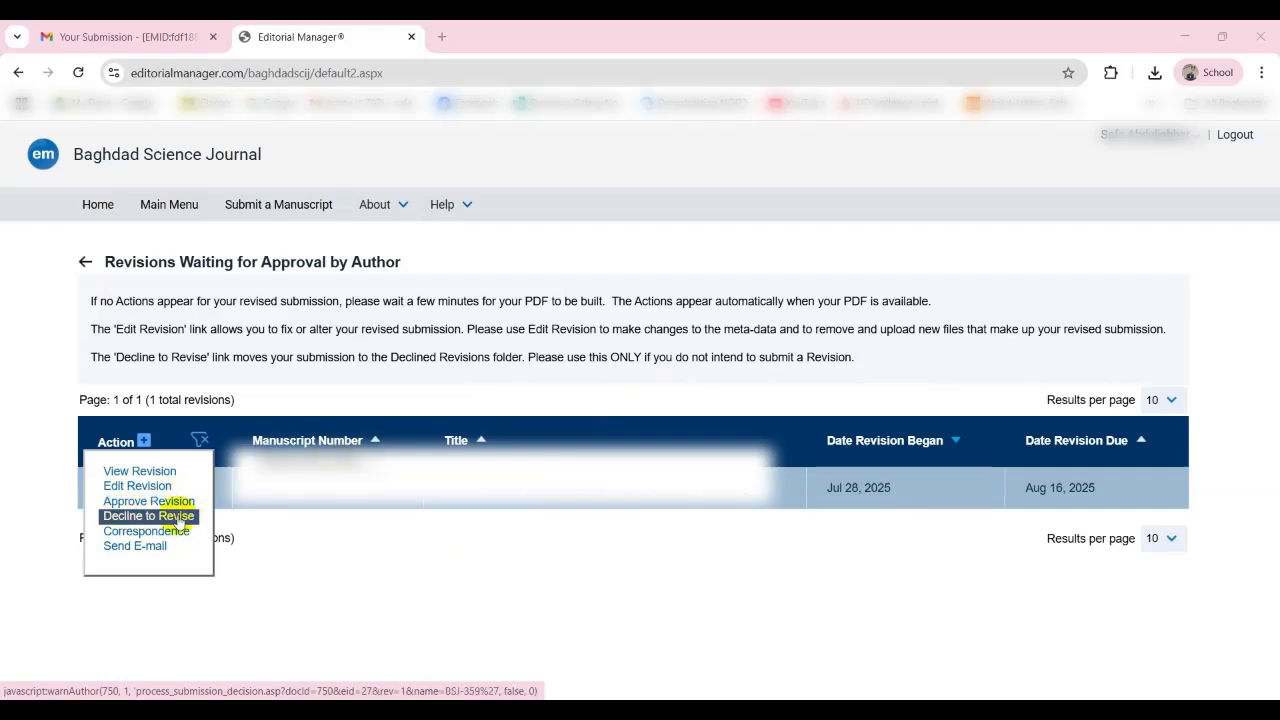
pyautogui.moveTo(152, 488)
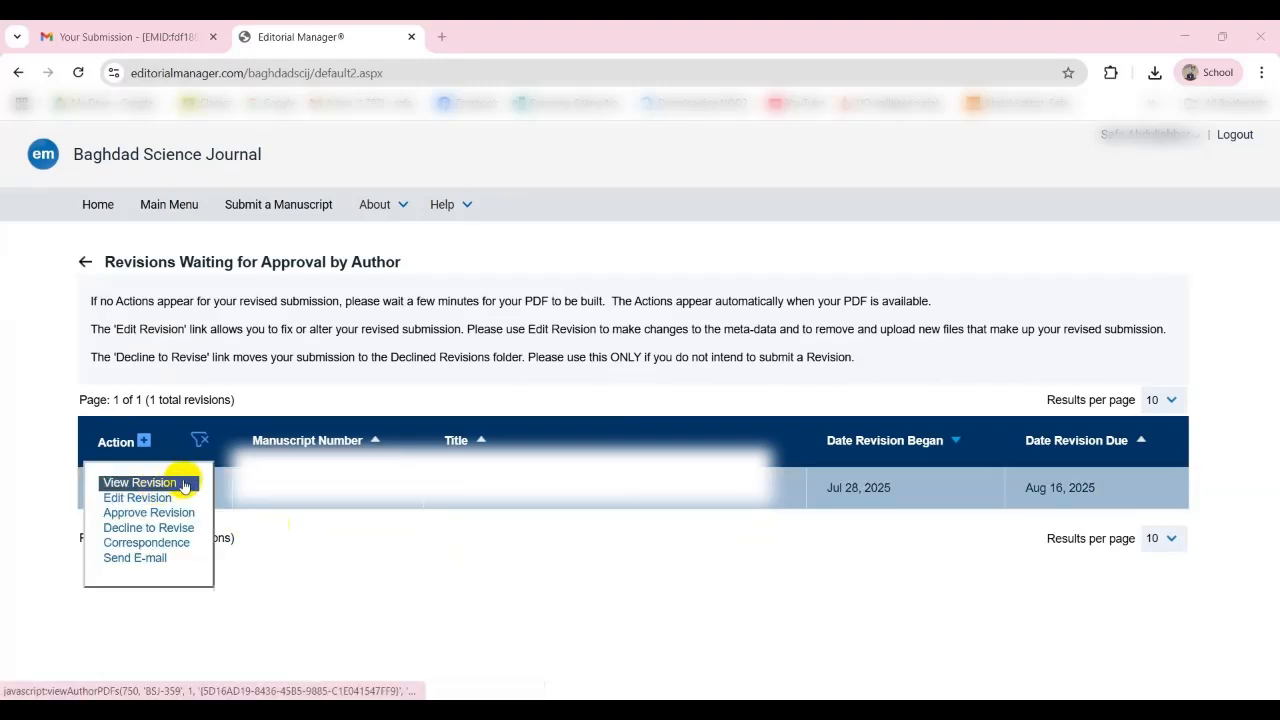